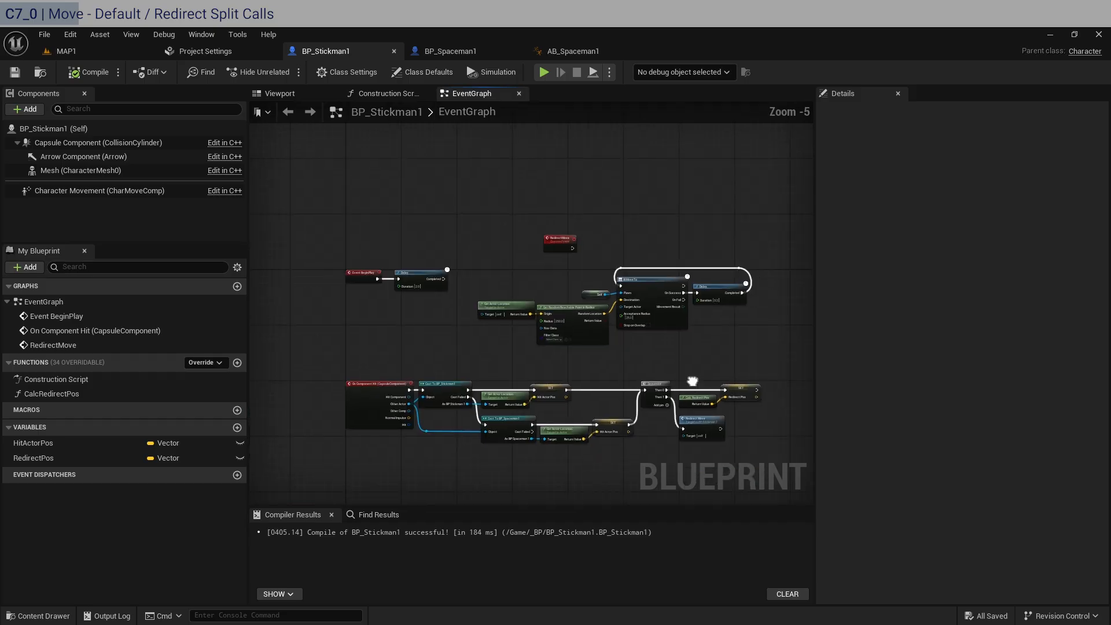
Move the On Component Hit node group down to free space below the movement nodes
right_drag(758, 503, 744, 429)
drag(775, 460, 403, 440)
scroll(336, 339, up, 2)
right_drag(562, 254, 465, 423)
Add a custom event named DefaultMove to the event graph, above the Get Actor Location node
right_click(548, 263)
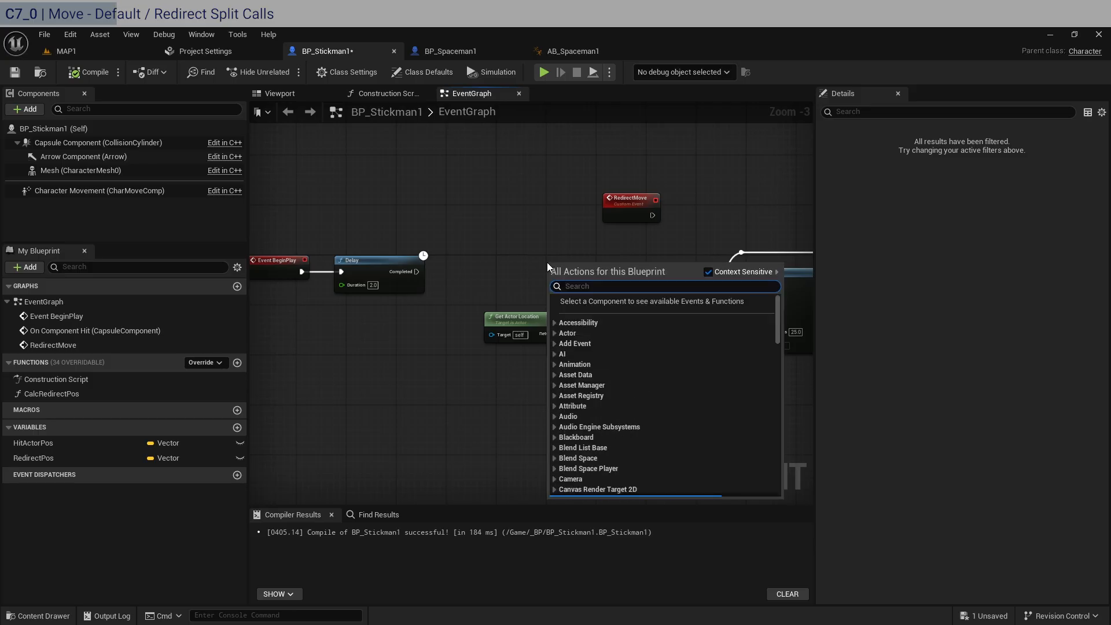
text(cuso)
key(BackSpace)
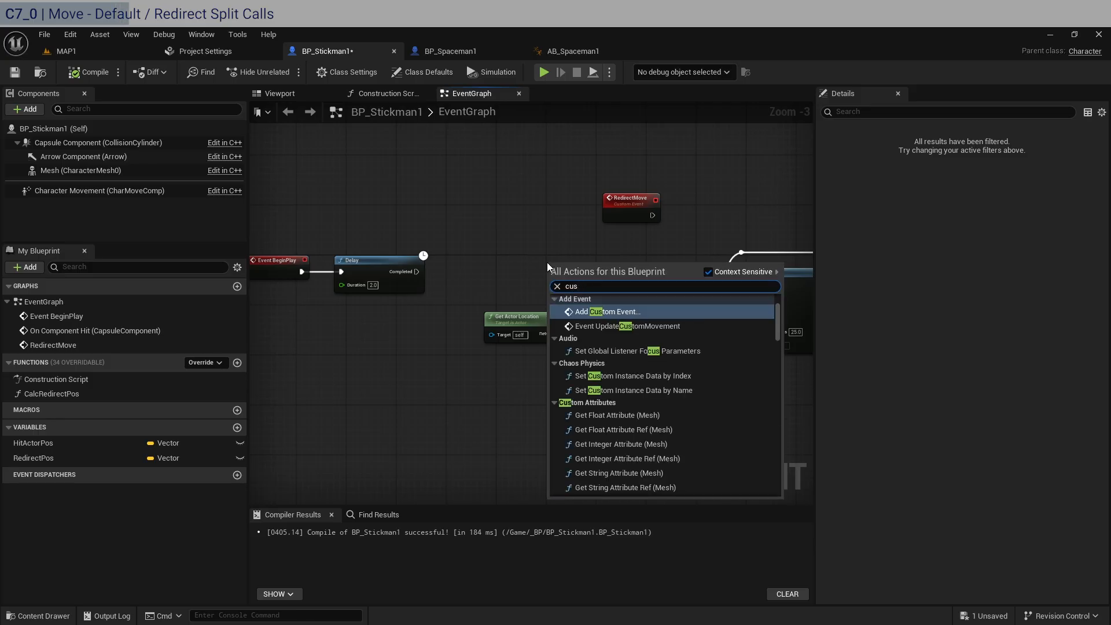
key(Return)
scroll(648, 242, up, 2)
text(Se)
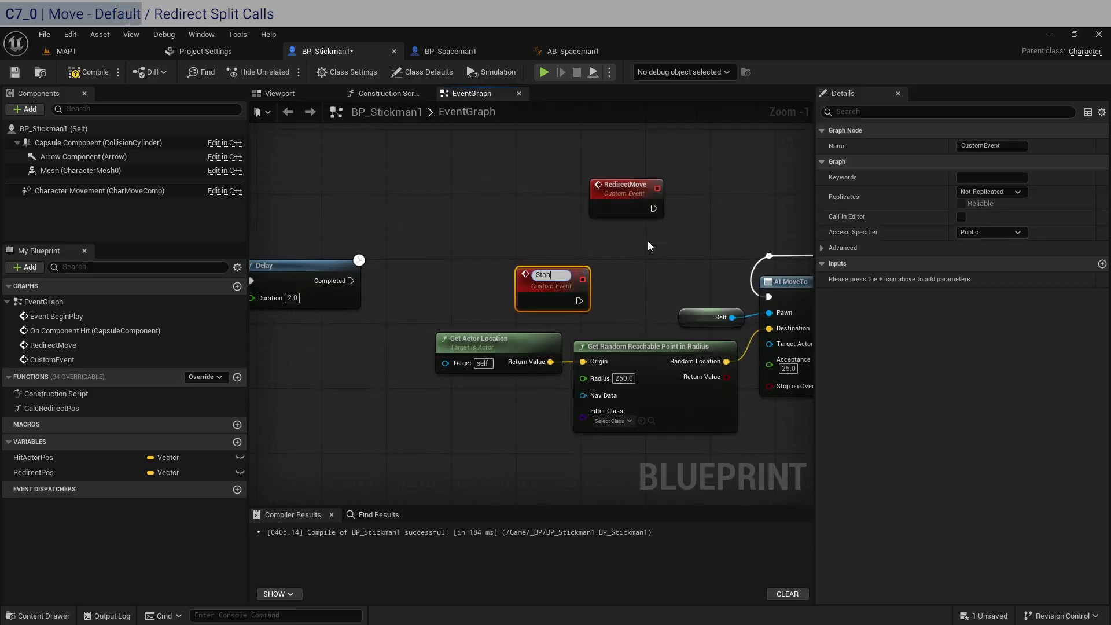
key(BackSpace)
key(BackSpace)
text(DefaultMove)
key(Return)
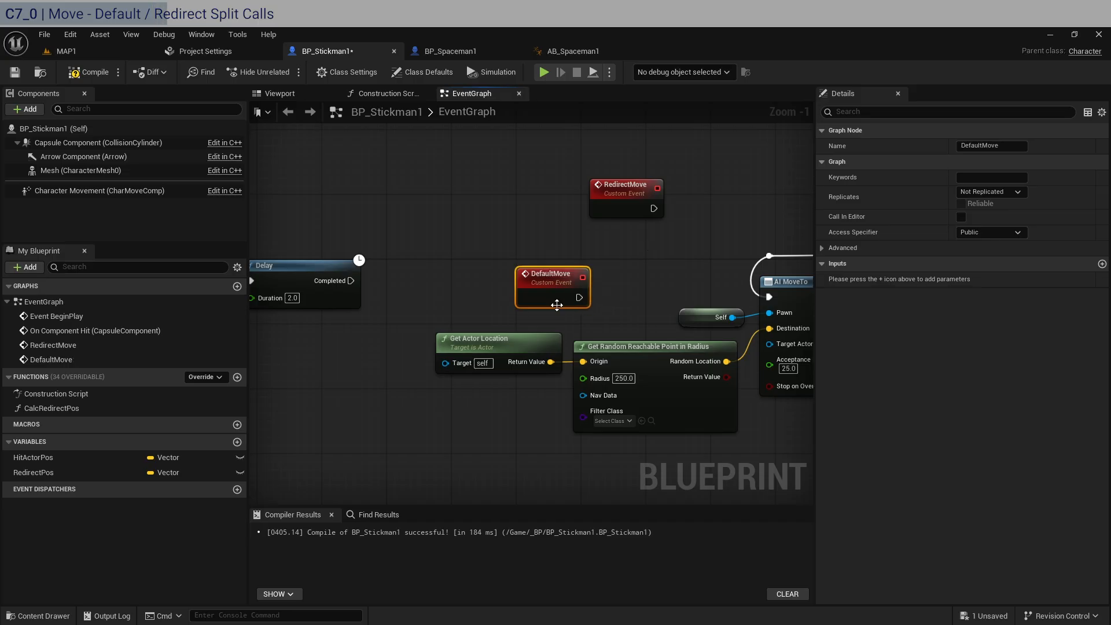
Call Default Move from the Completed output of the BeginPlay Delay and place the call beside that Delay
drag(351, 281, 491, 216)
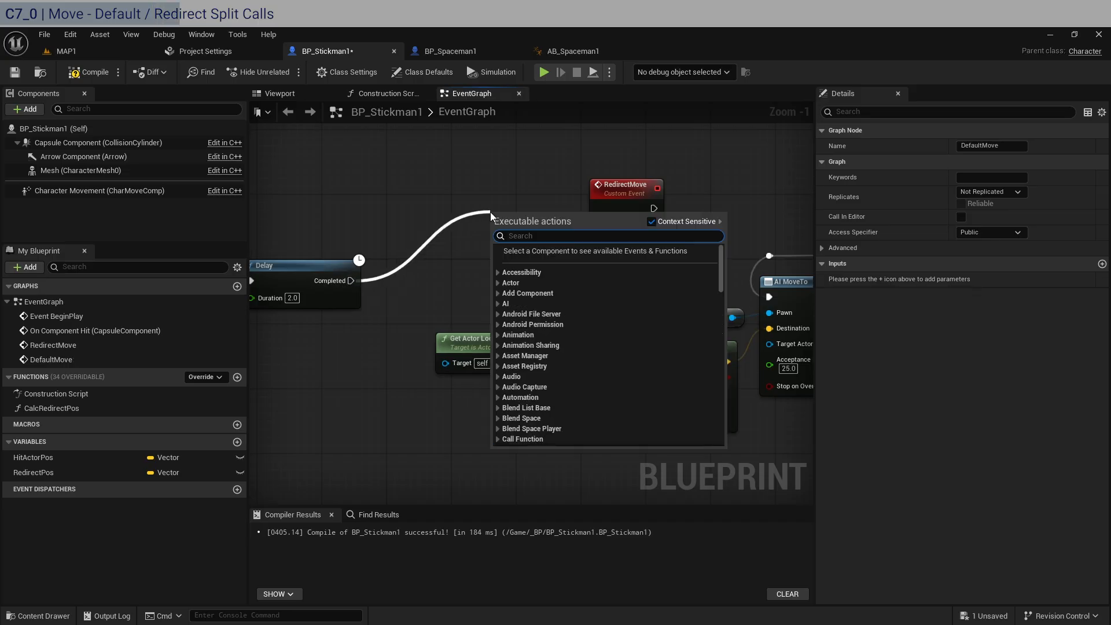
text(defa)
key(Return)
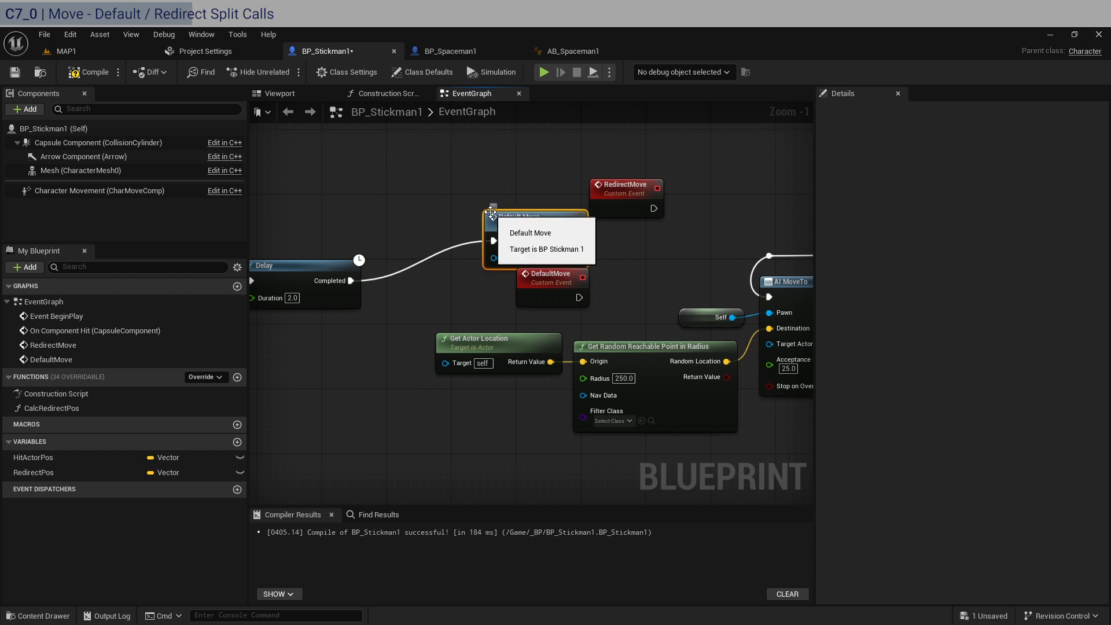
drag(505, 214, 404, 255)
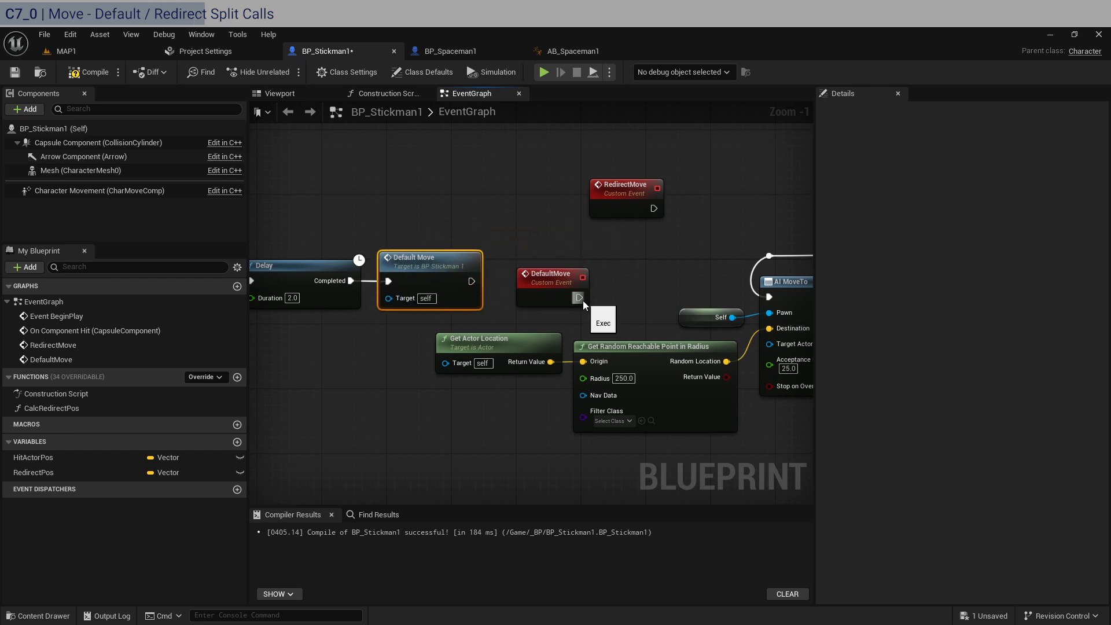
Connect the DefaultMove event to AI MoveTo and arrange the event with its movement chain below the BeginPlay row
drag(579, 297, 769, 297)
scroll(783, 401, down, 2)
scroll(637, 399, down, 2)
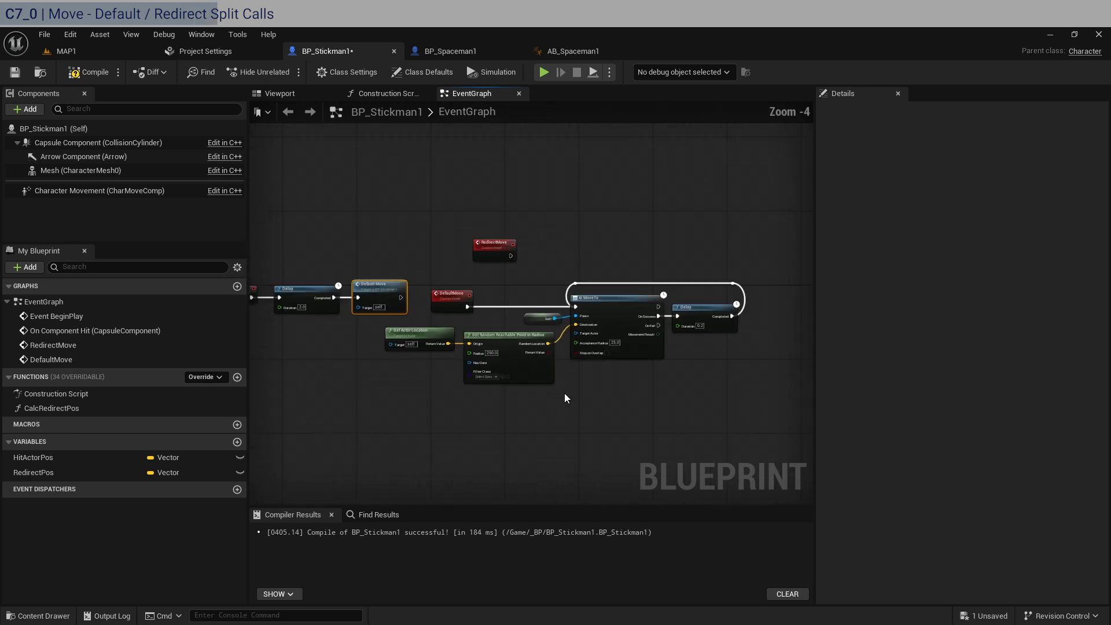
drag(733, 422, 353, 417)
scroll(363, 374, up, 2)
right_drag(423, 329, 410, 252)
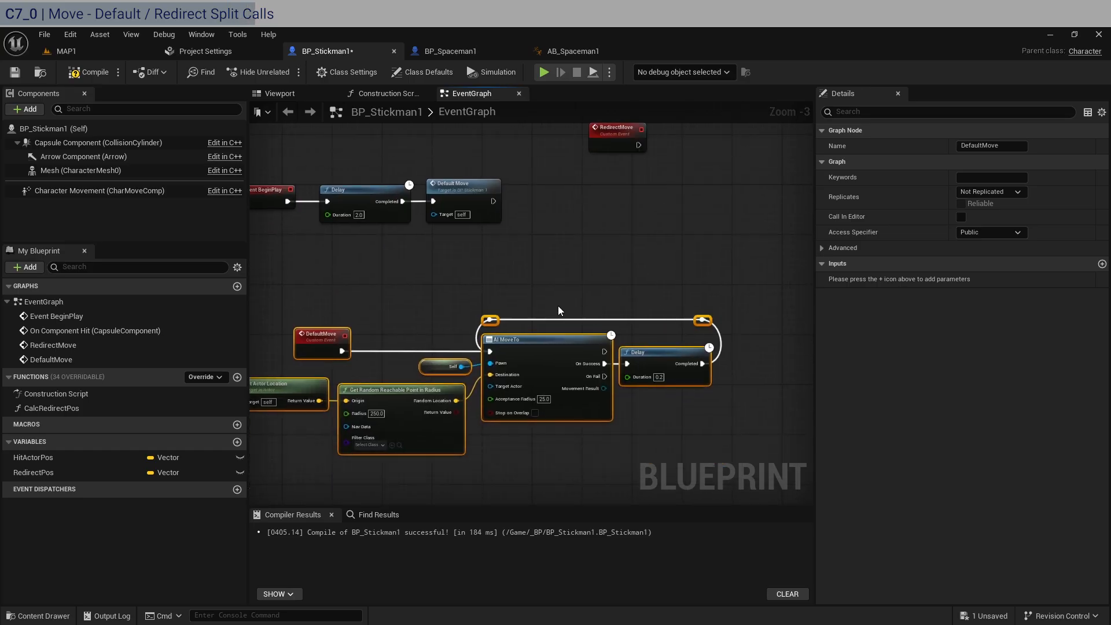
right_drag(464, 304, 586, 292)
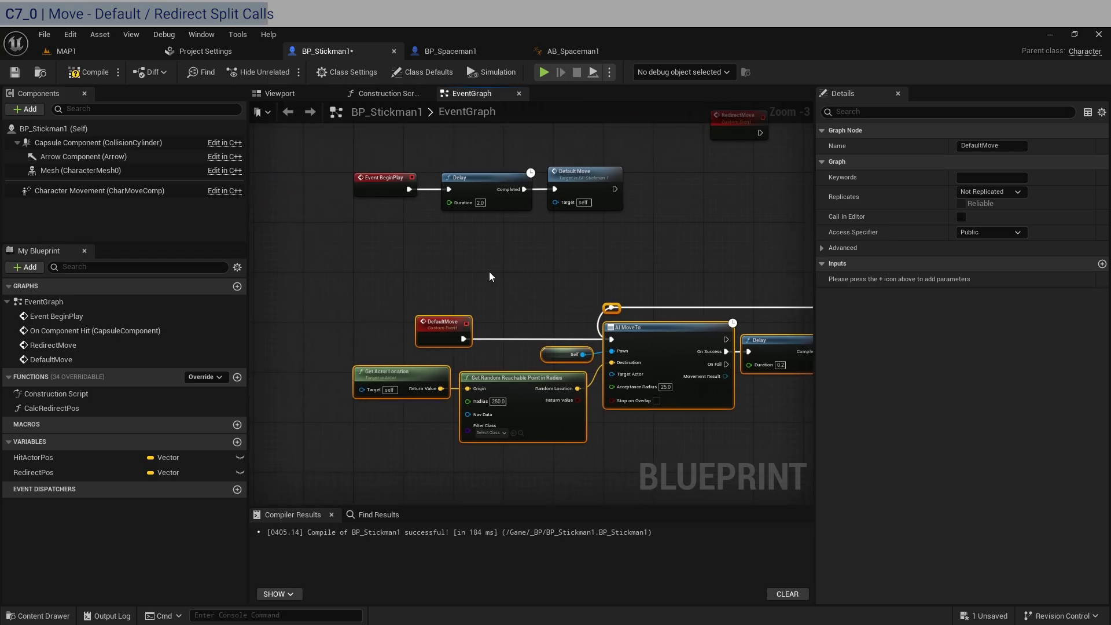
click(489, 272)
drag(446, 324, 389, 321)
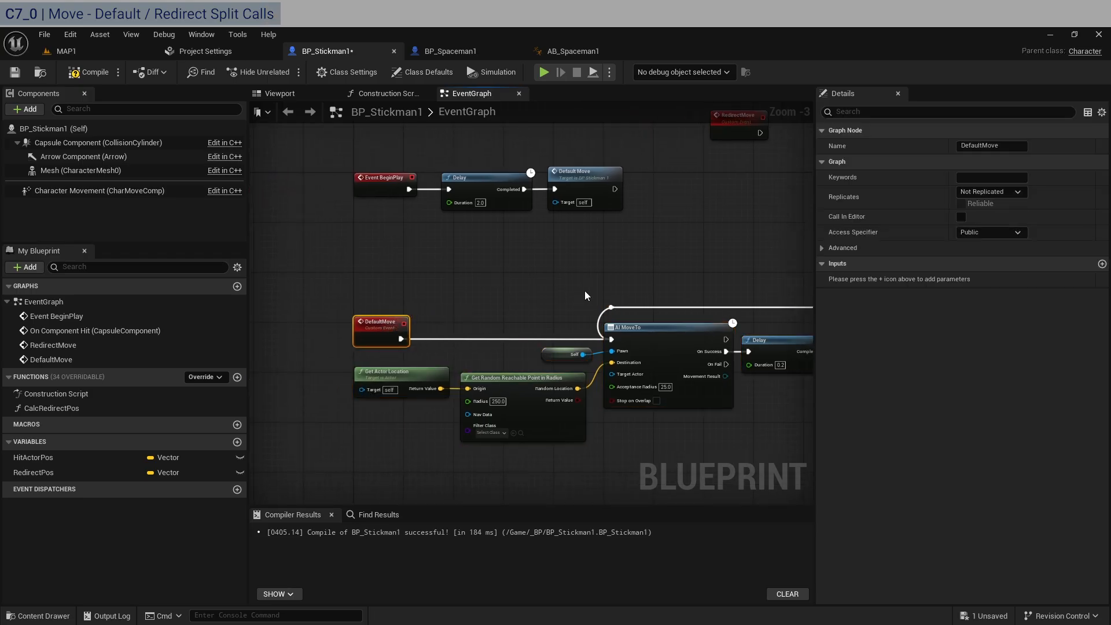
Duplicate the Default Move call and connect it to the Completed output of the Delay following AI MoveTo
right_drag(584, 290, 495, 284)
click(505, 192)
right_drag(778, 215, 597, 209)
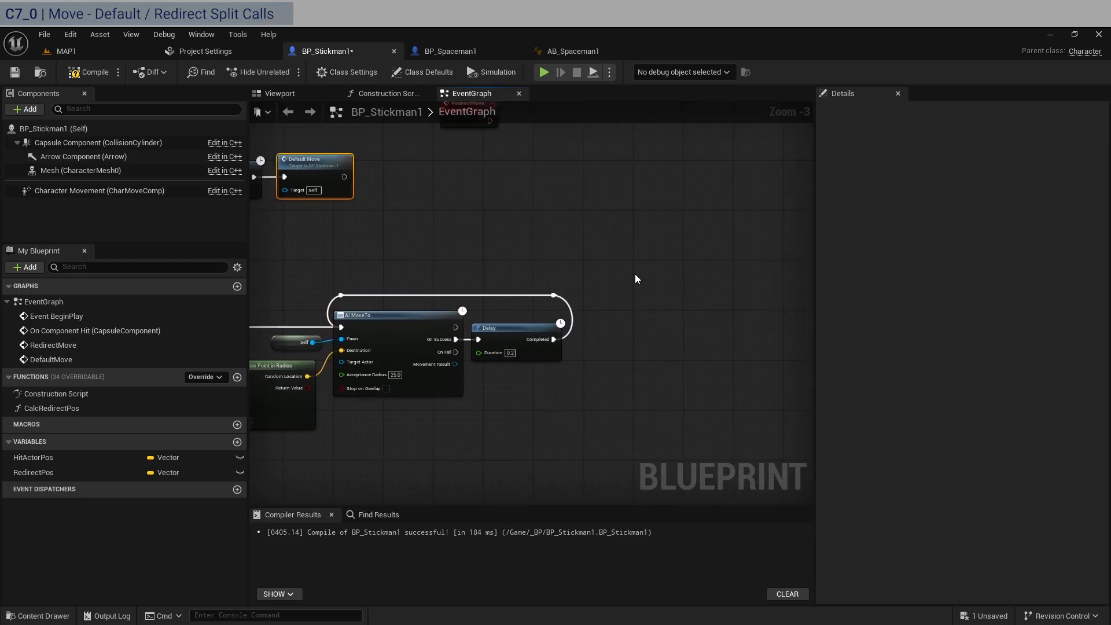
key(ctrl+v)
drag(558, 338, 613, 346)
Delete the two reroute nodes looping back to AI MoveTo and align the duplicated Default Move call with the Delay
drag(618, 291, 333, 278)
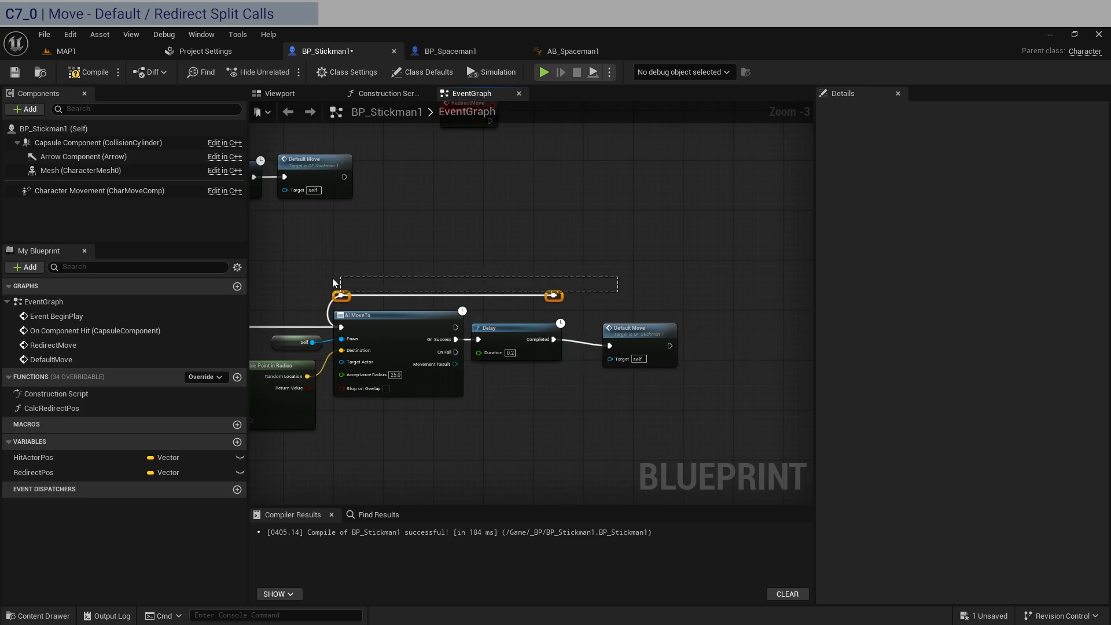
key(Delete)
drag(634, 333, 602, 326)
Shift the AI MoveTo chain to the right, aligned with DefaultMove, and place the RedirectMove event directly below DefaultMove
right_drag(597, 374, 650, 383)
right_drag(555, 266, 657, 265)
scroll(564, 264, down, 1)
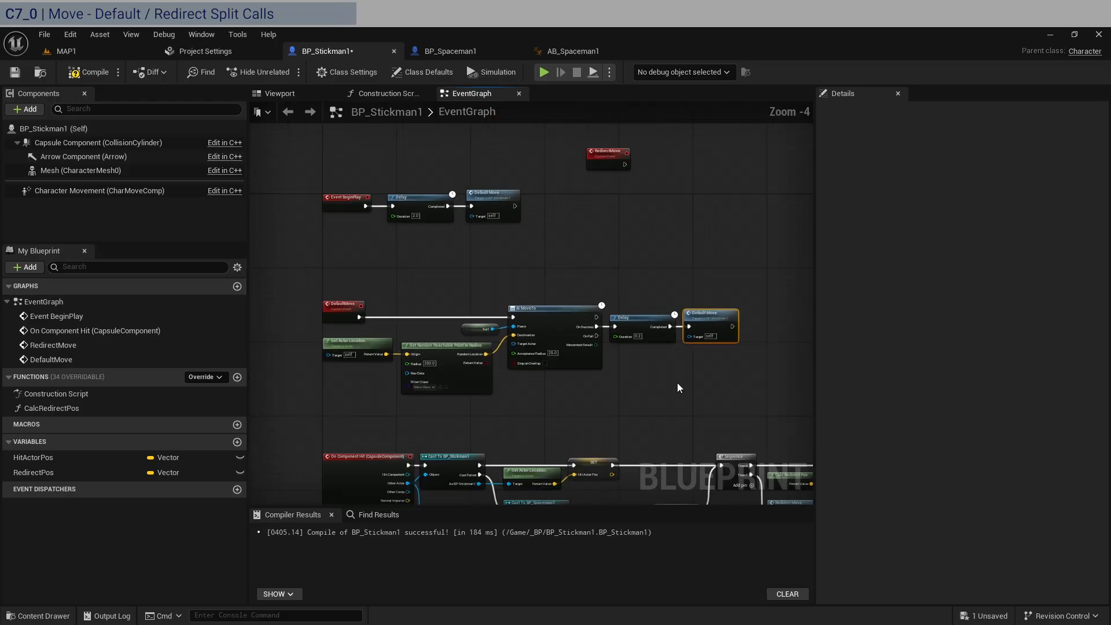
shift+drag(677, 383, 380, 300)
drag(391, 346, 462, 351)
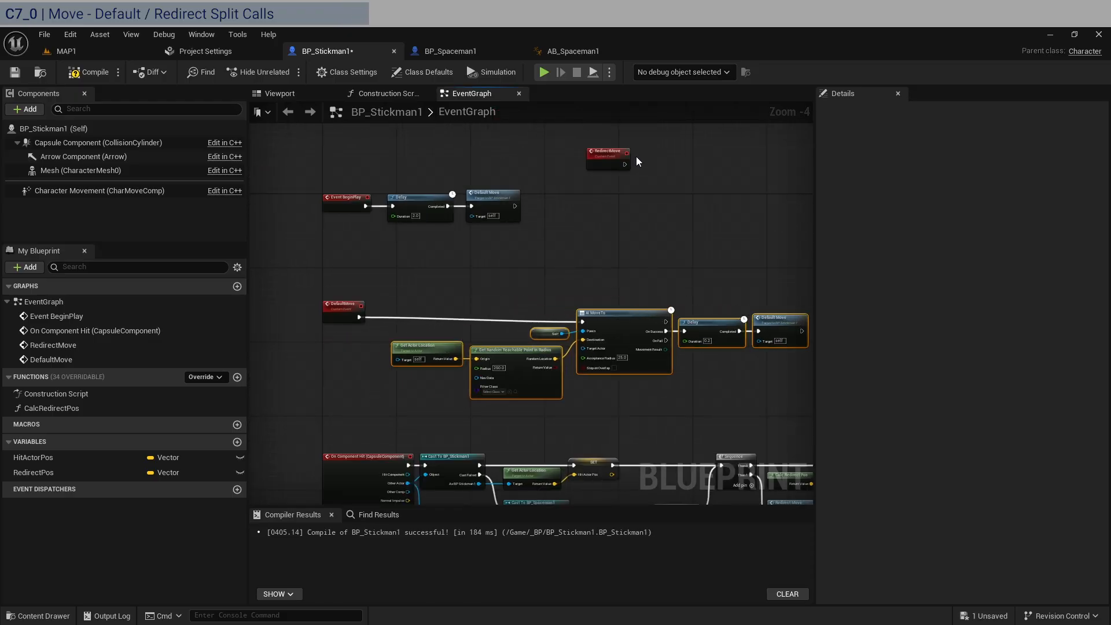
drag(606, 154, 342, 338)
scroll(562, 373, up, 1)
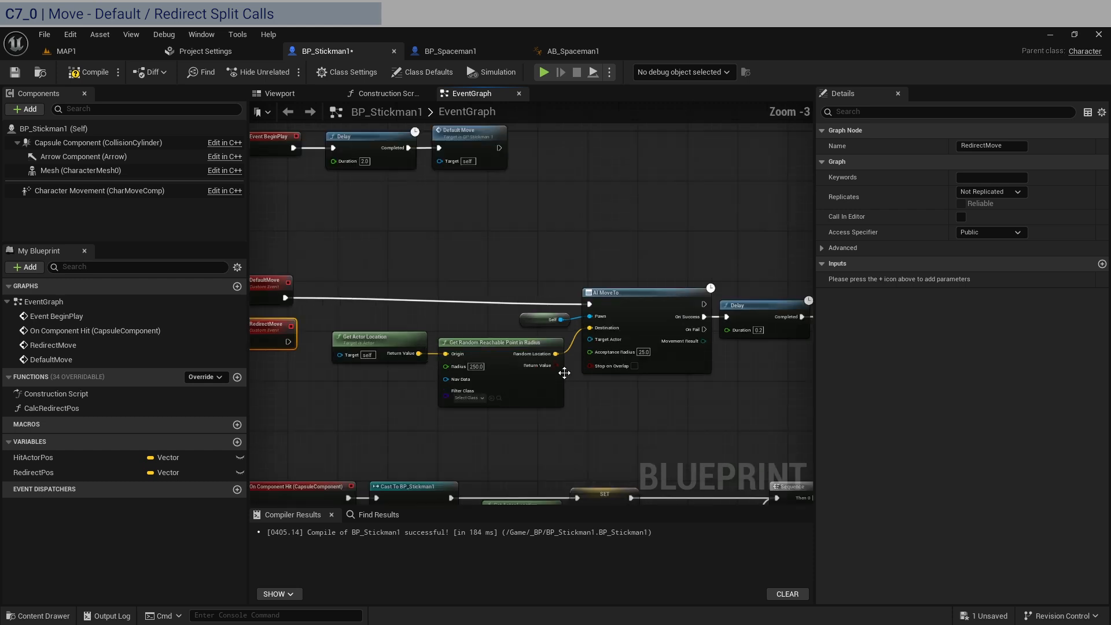
right_drag(737, 397, 643, 384)
drag(808, 392, 301, 260)
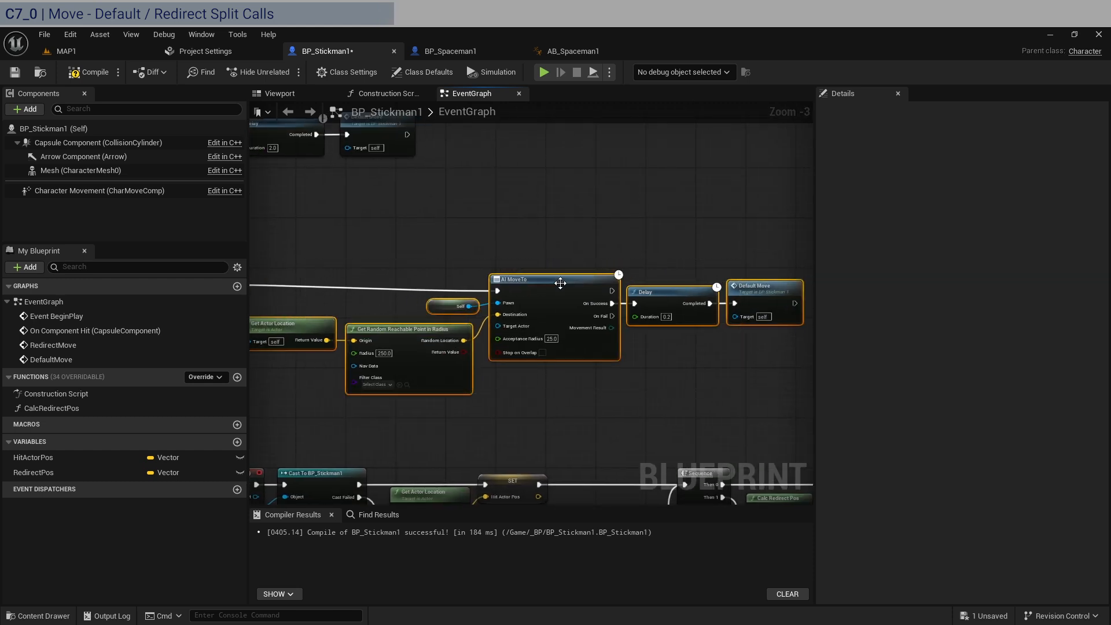
drag(556, 279, 595, 277)
click(585, 232)
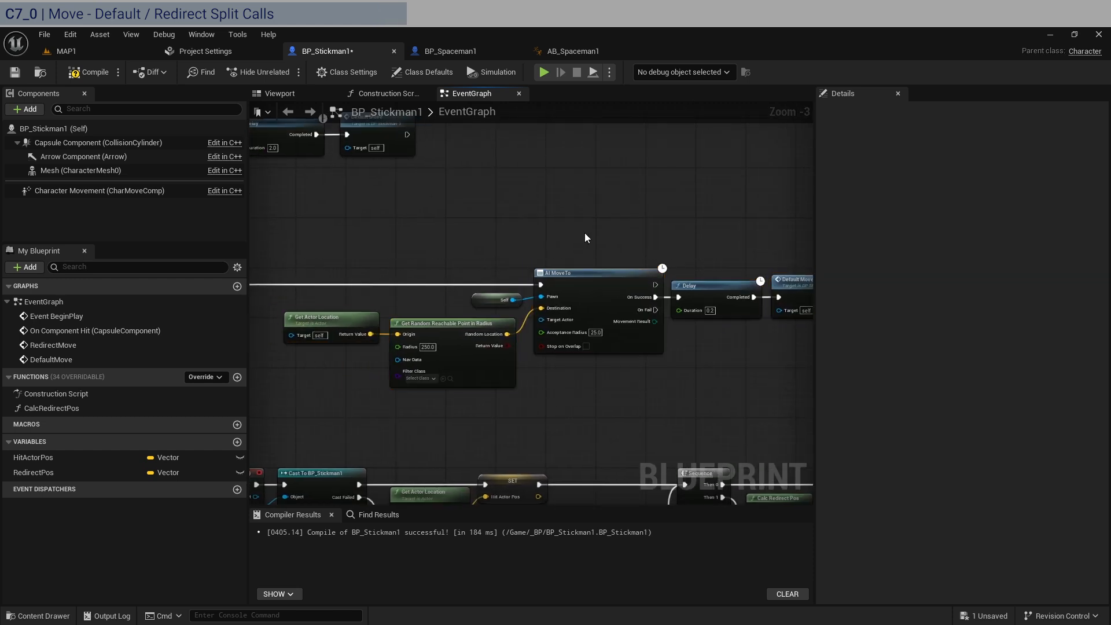
Add a getter for the RedirectPos variable below the Get Random Reachable Point in Radius node
scroll(568, 227, down, 2)
scroll(527, 232, up, 2)
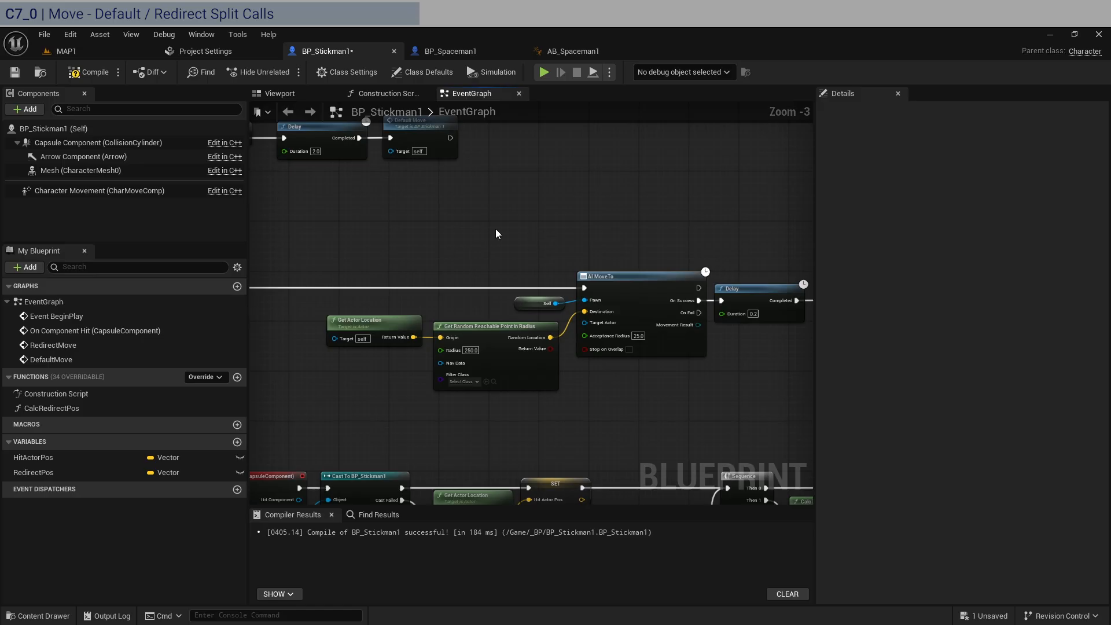
click(36, 473)
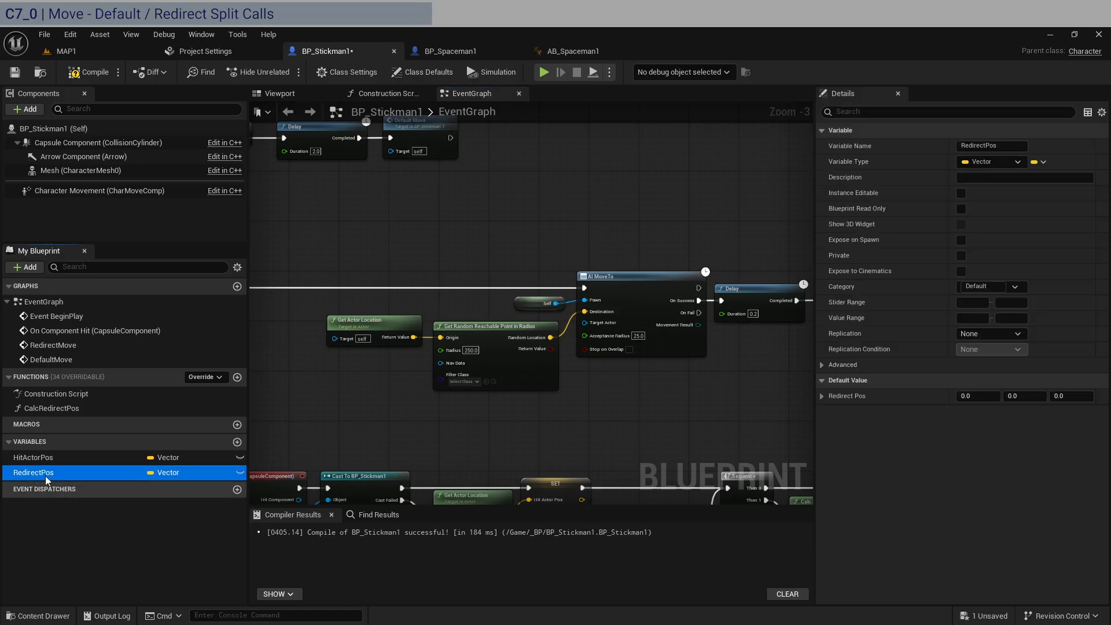
drag(318, 404, 318, 404)
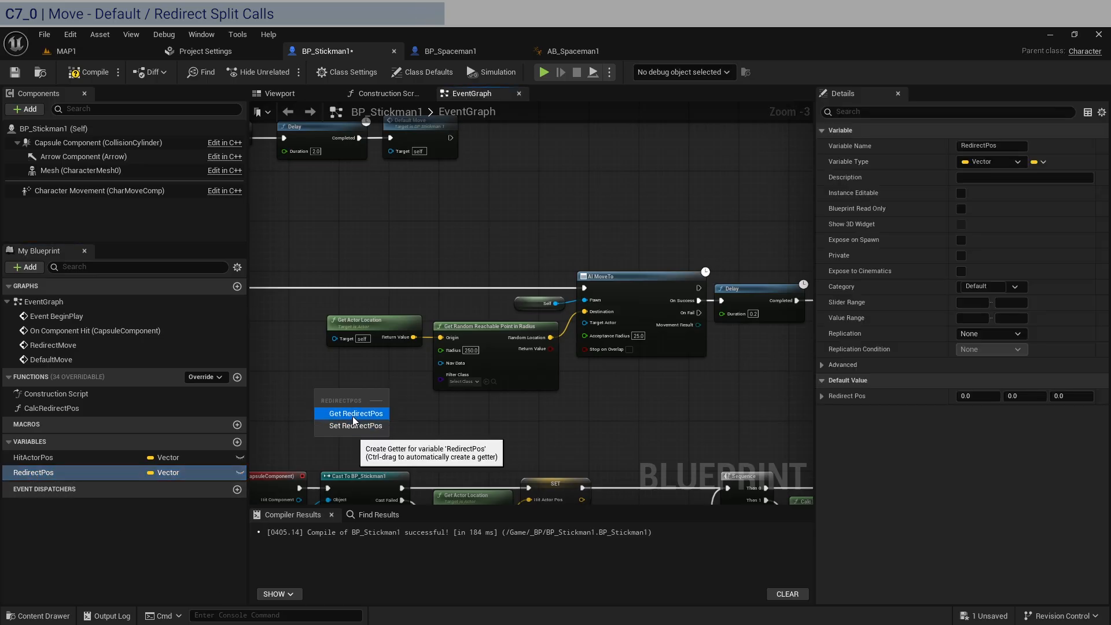
click(353, 415)
scroll(378, 411, down, 1)
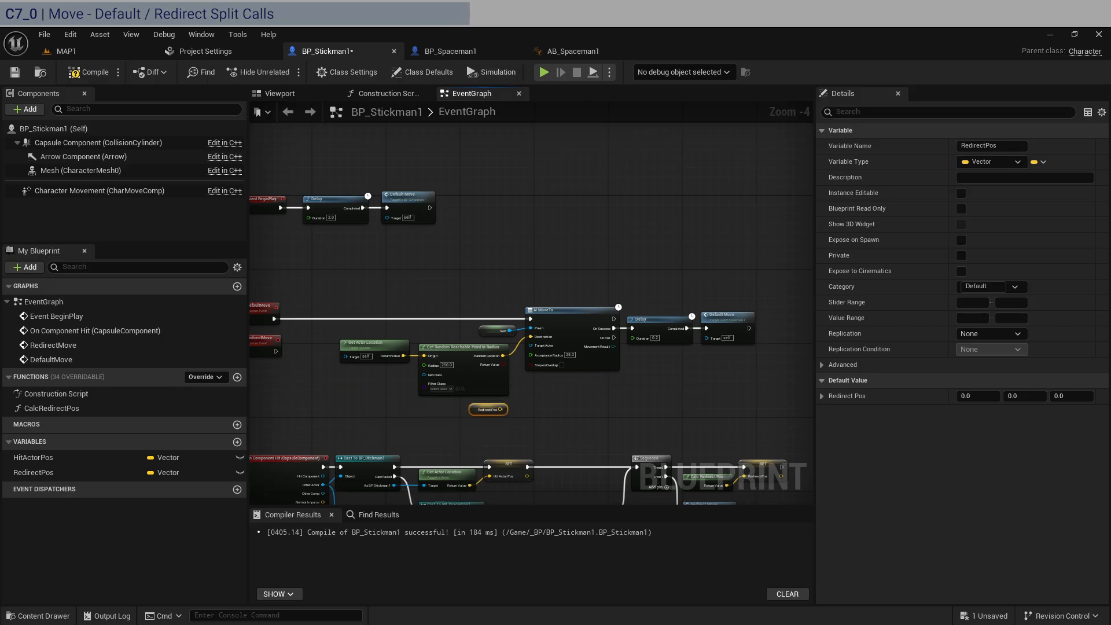
scroll(367, 332, up, 2)
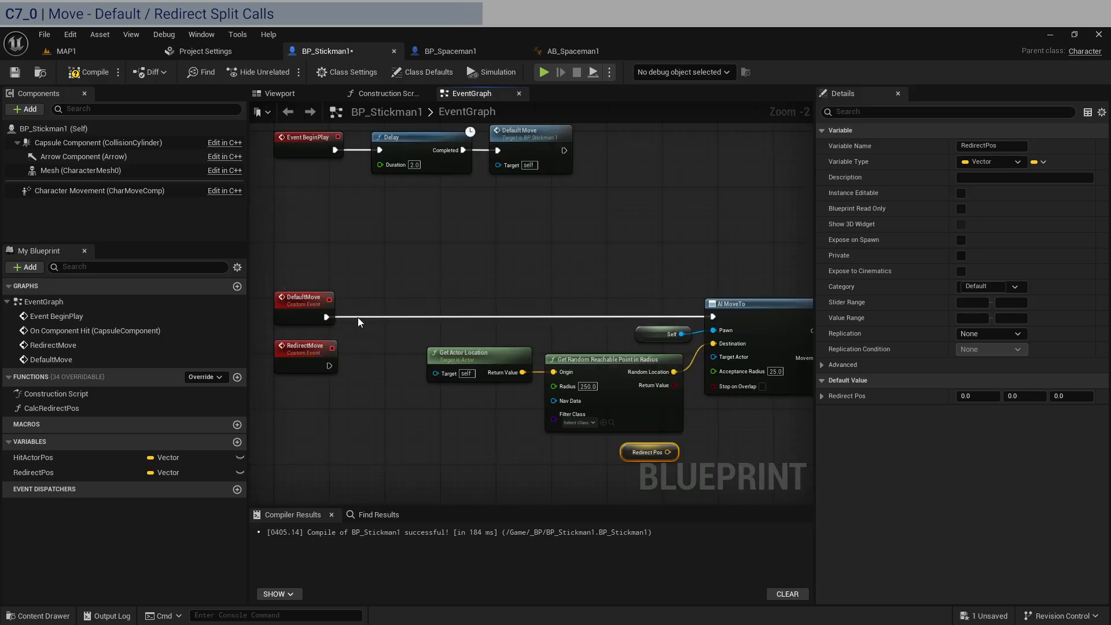
right_drag(683, 286, 614, 254)
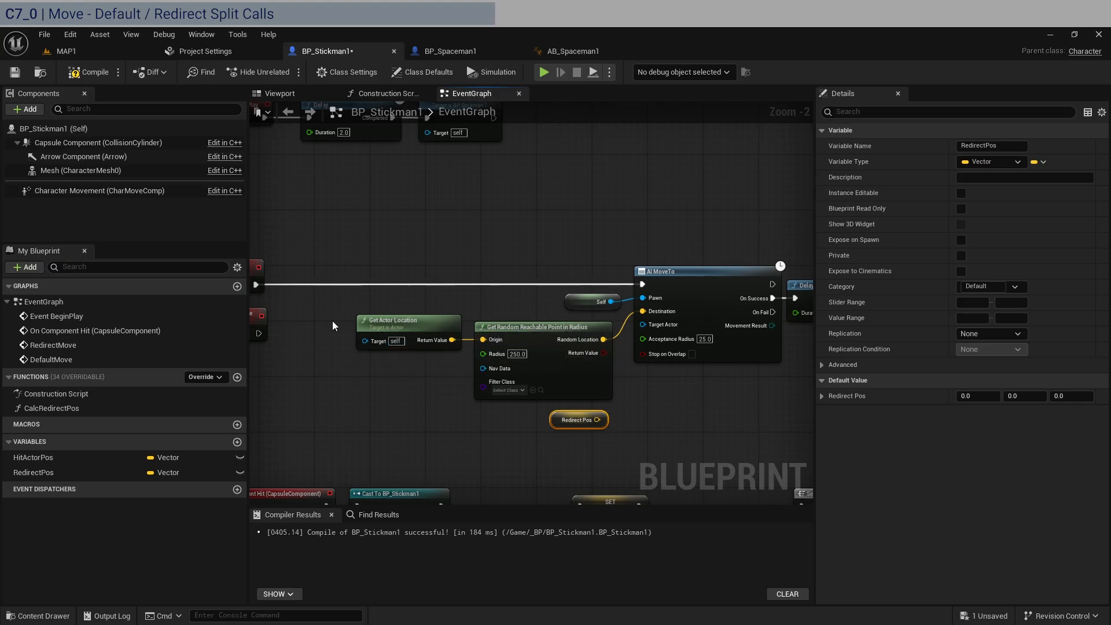
drag(332, 321, 582, 374)
right_drag(262, 280, 327, 215)
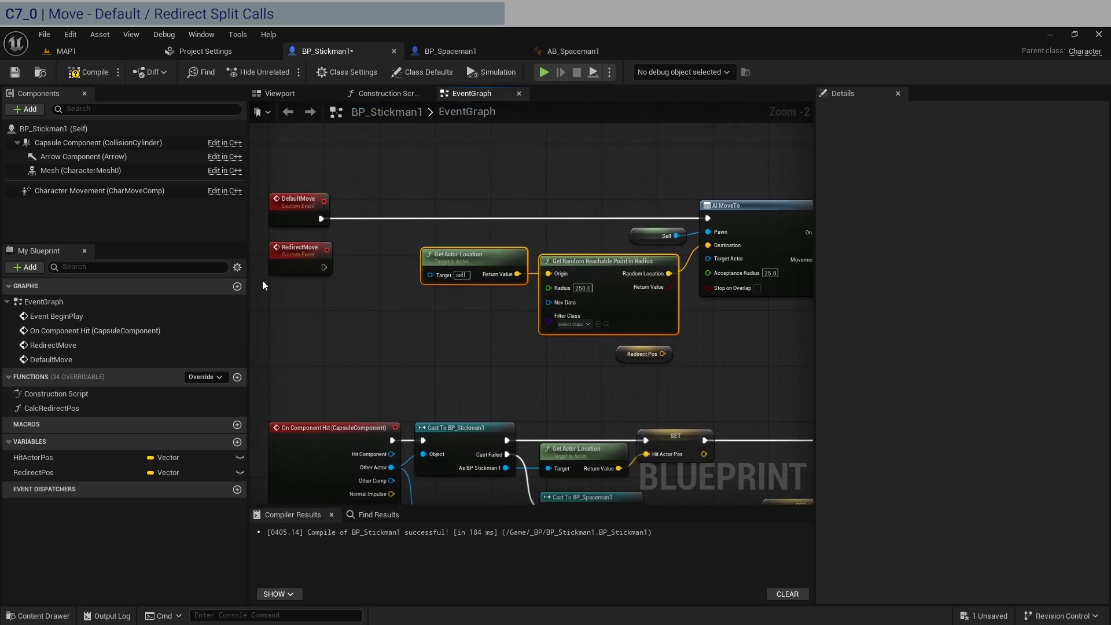
click(289, 255)
click(642, 354)
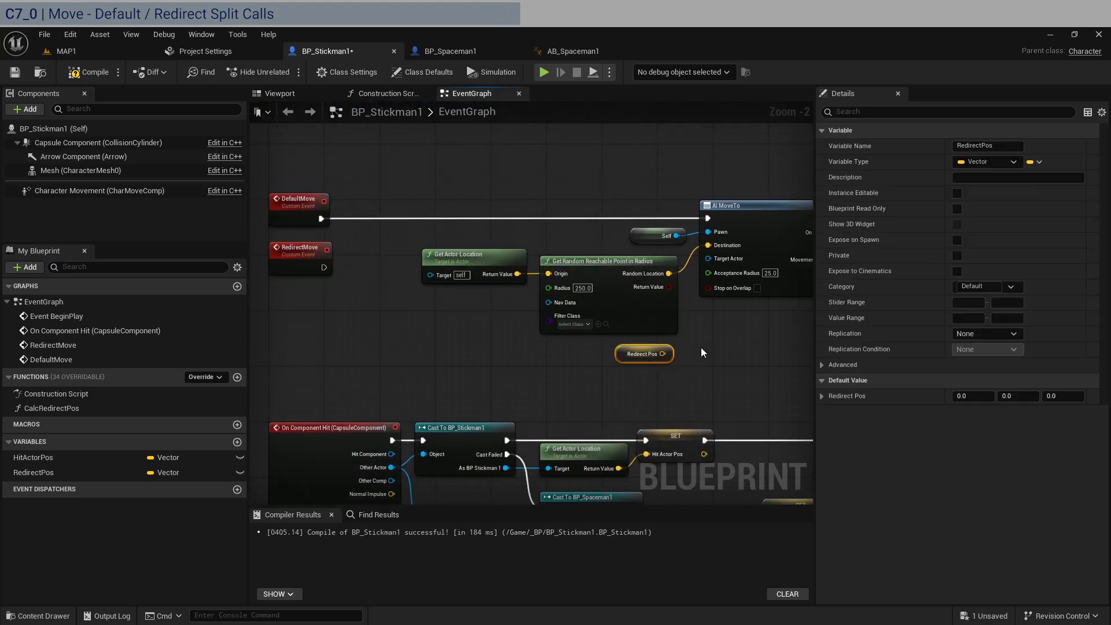
Move the RedirectMove event down beside the Redirect Pos getter and shift the On Component Hit group further down
drag(297, 255, 300, 341)
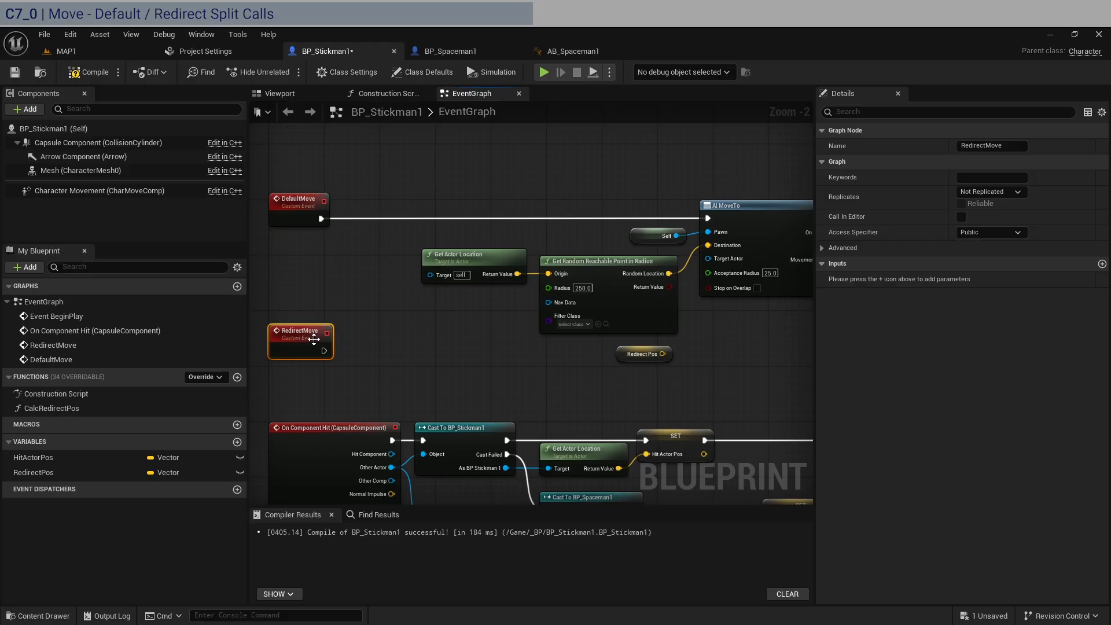
click(397, 348)
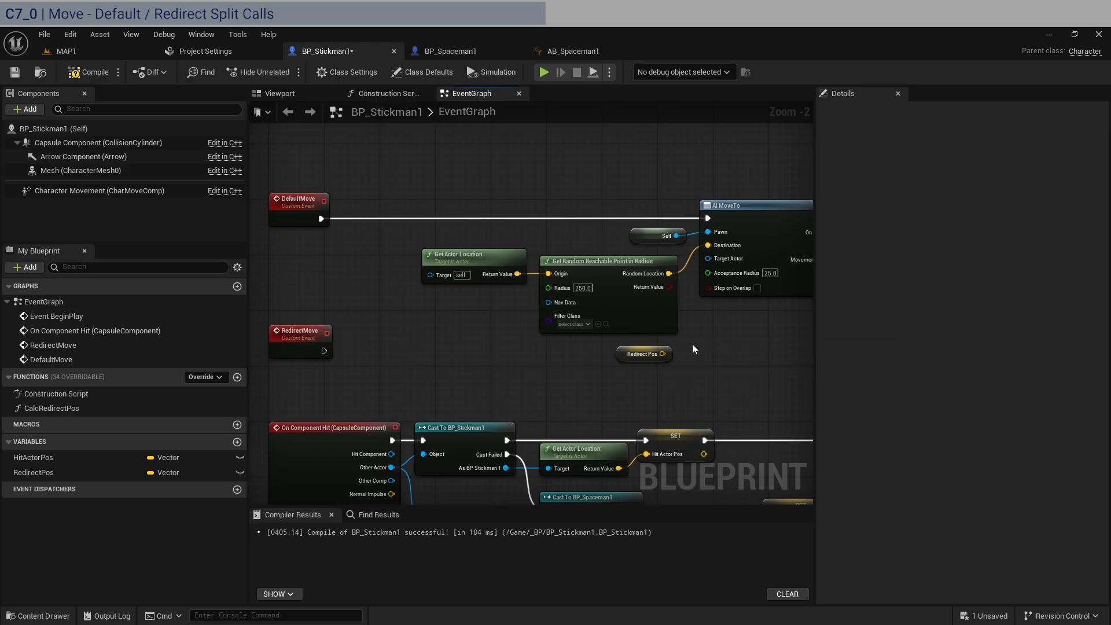
right_drag(724, 346, 550, 341)
scroll(579, 340, down, 1)
right_drag(714, 336, 595, 333)
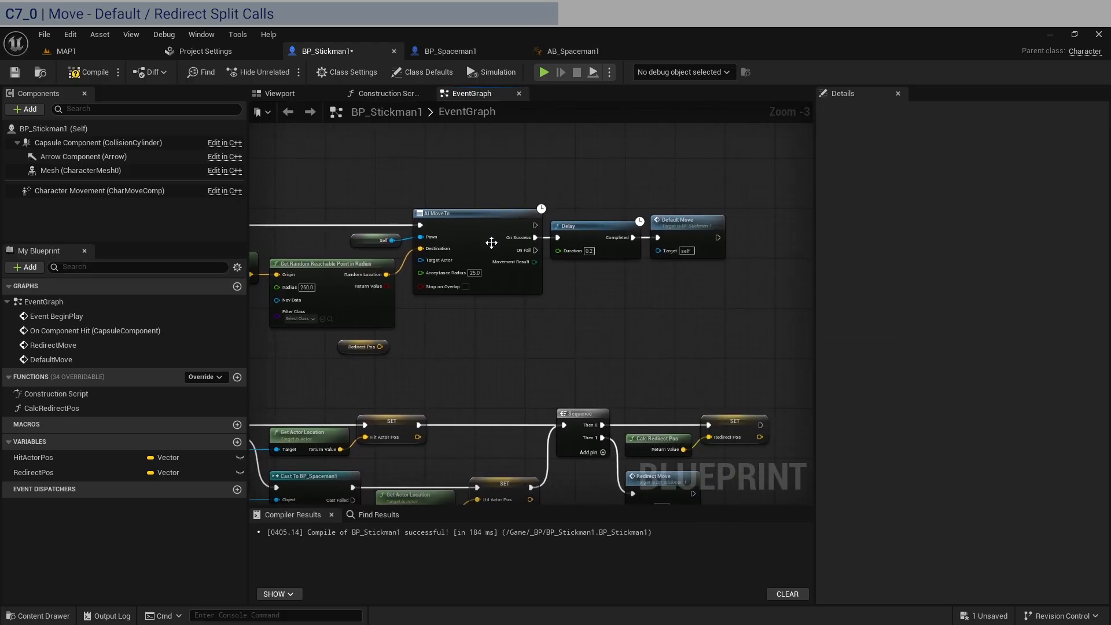
scroll(533, 239, down, 2)
drag(663, 381, 313, 368)
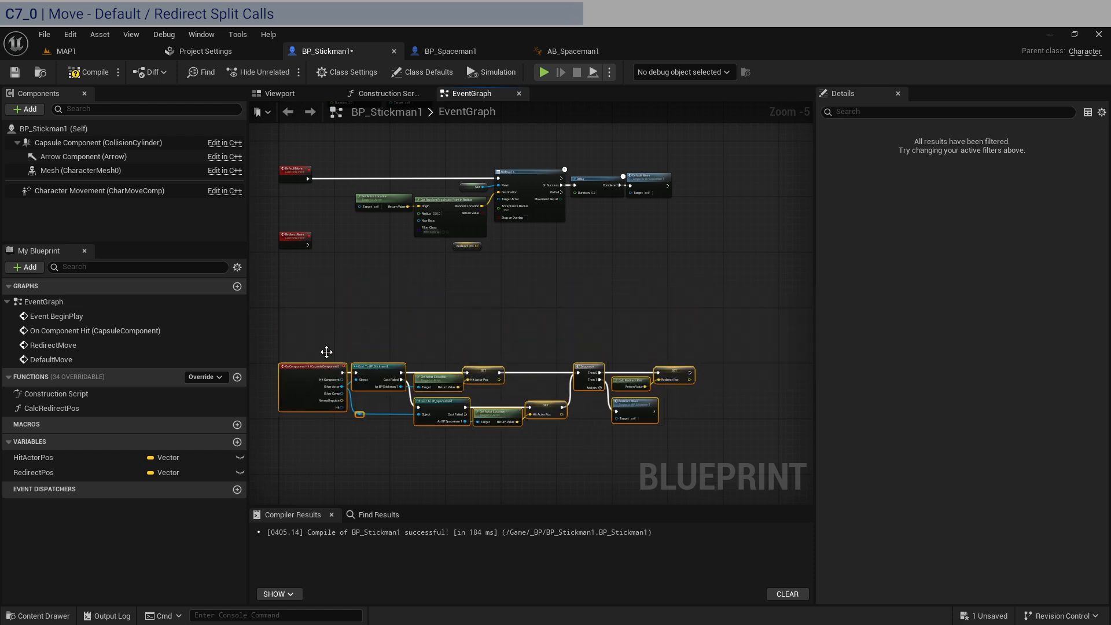
Duplicate the AI MoveTo and Self nodes below the originals, connect RedirectMove to the copy and straighten the wire
scroll(518, 267, up, 2)
right_drag(519, 266, 651, 316)
drag(496, 149, 603, 202)
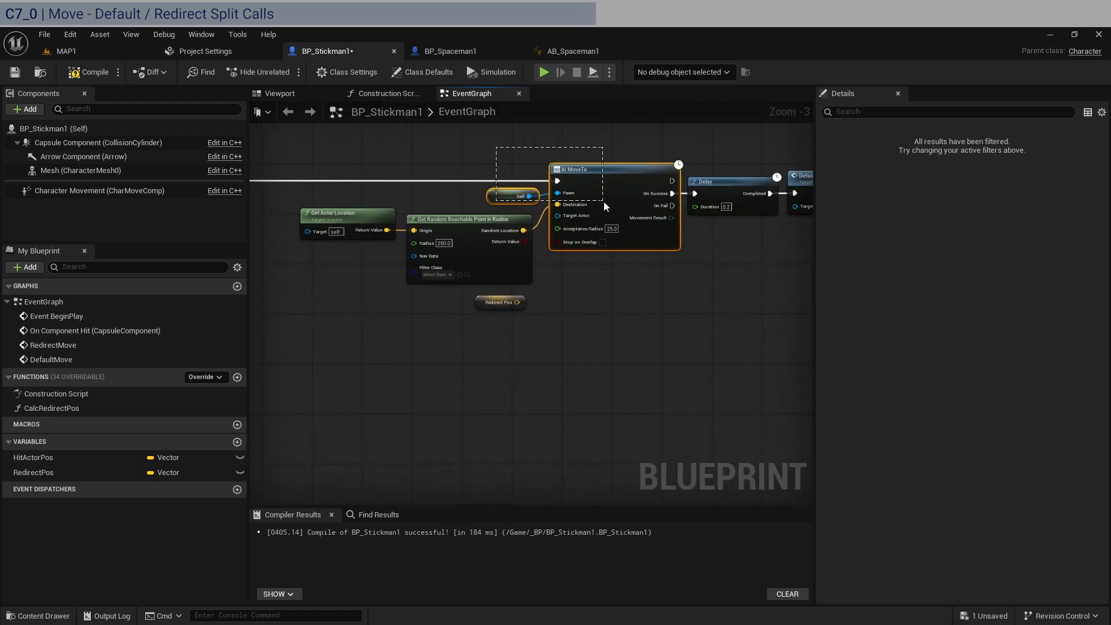
key(ctrl+c)
key(ctrl+v)
right_drag(490, 363, 587, 361)
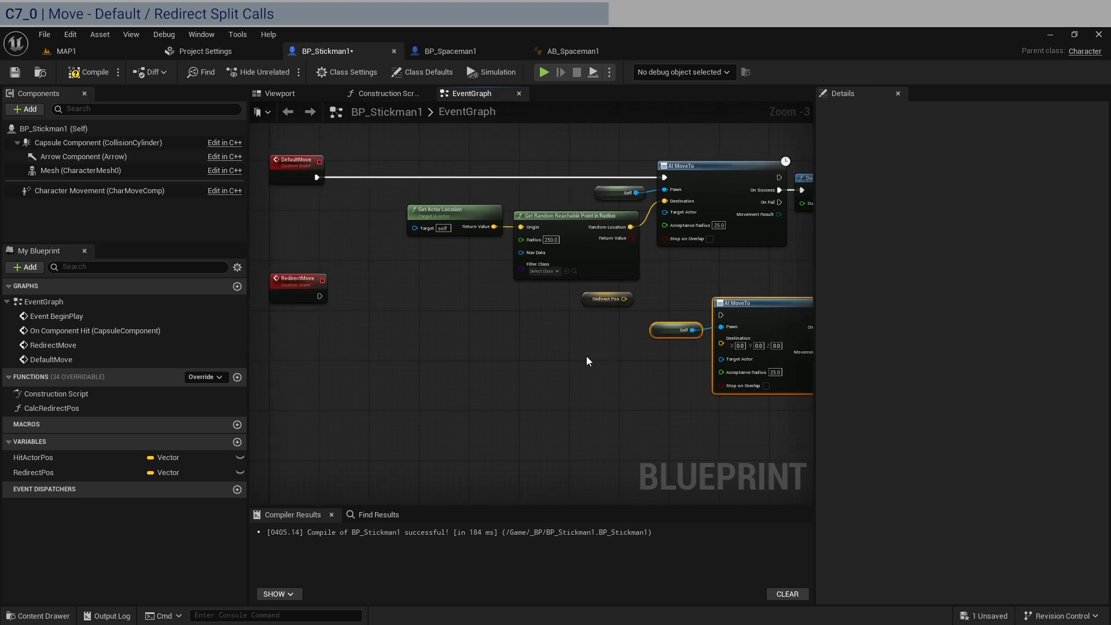
drag(320, 296, 722, 315)
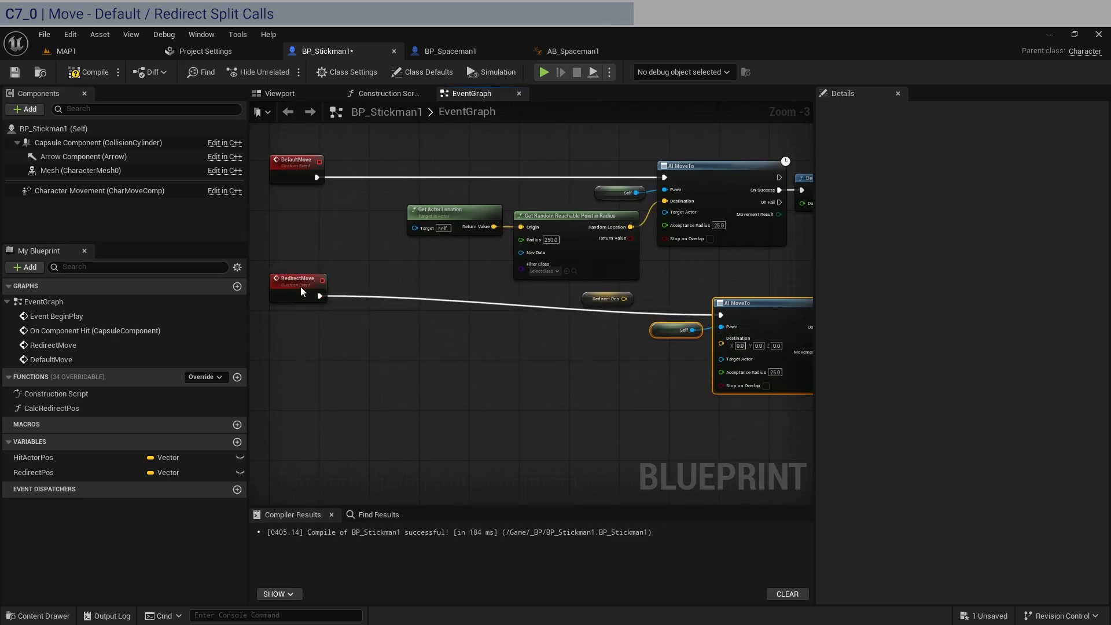
drag(300, 291, 301, 301)
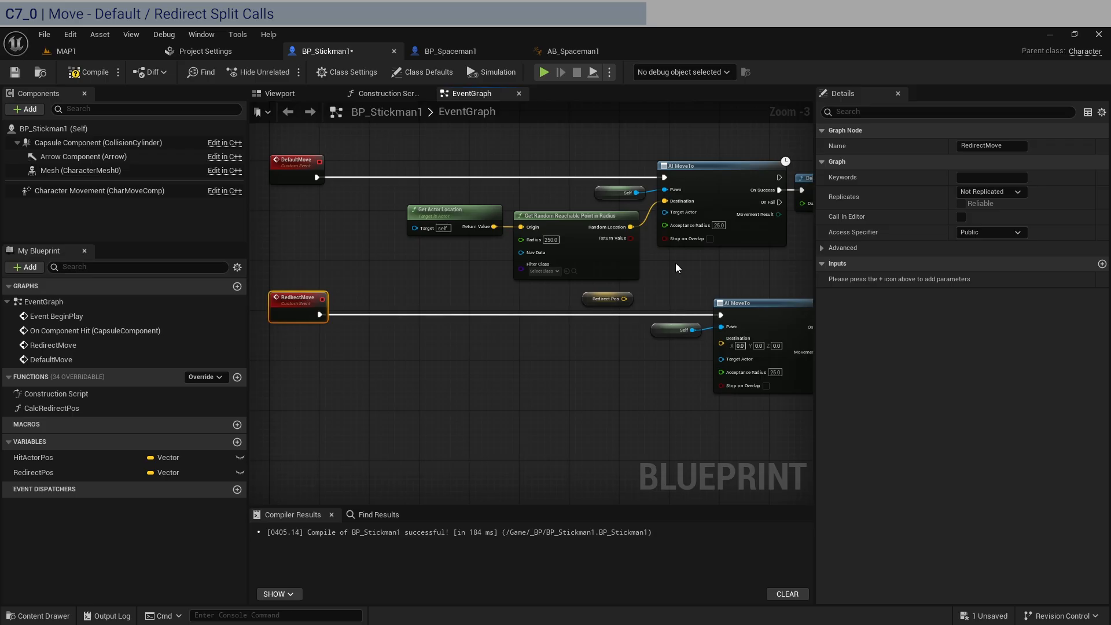
right_drag(675, 268, 549, 265)
drag(538, 199, 538, 287)
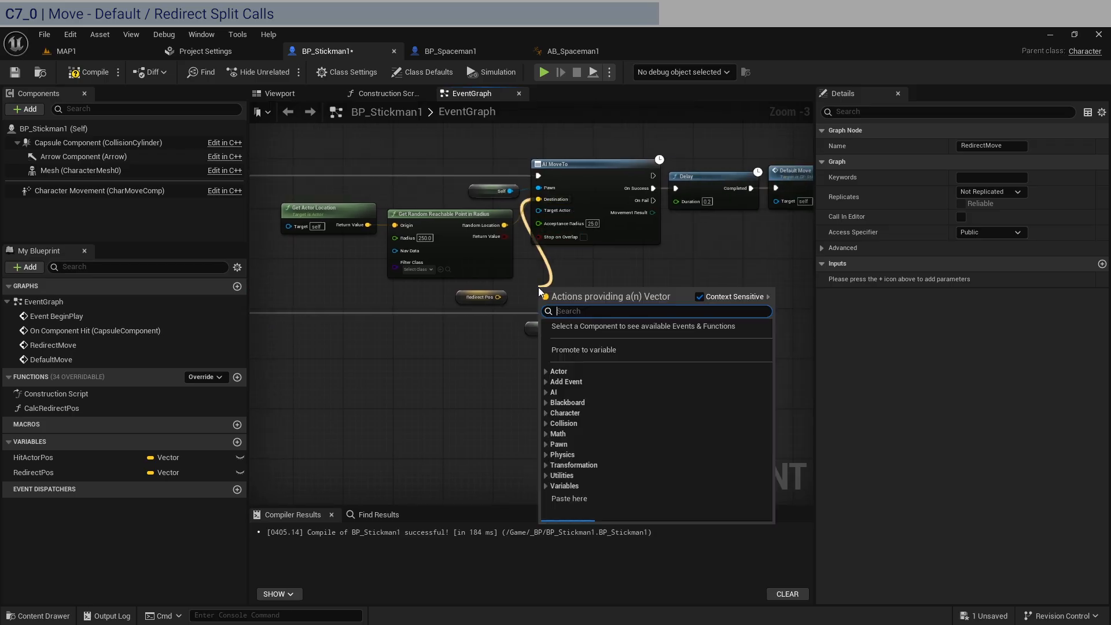
text(sele)
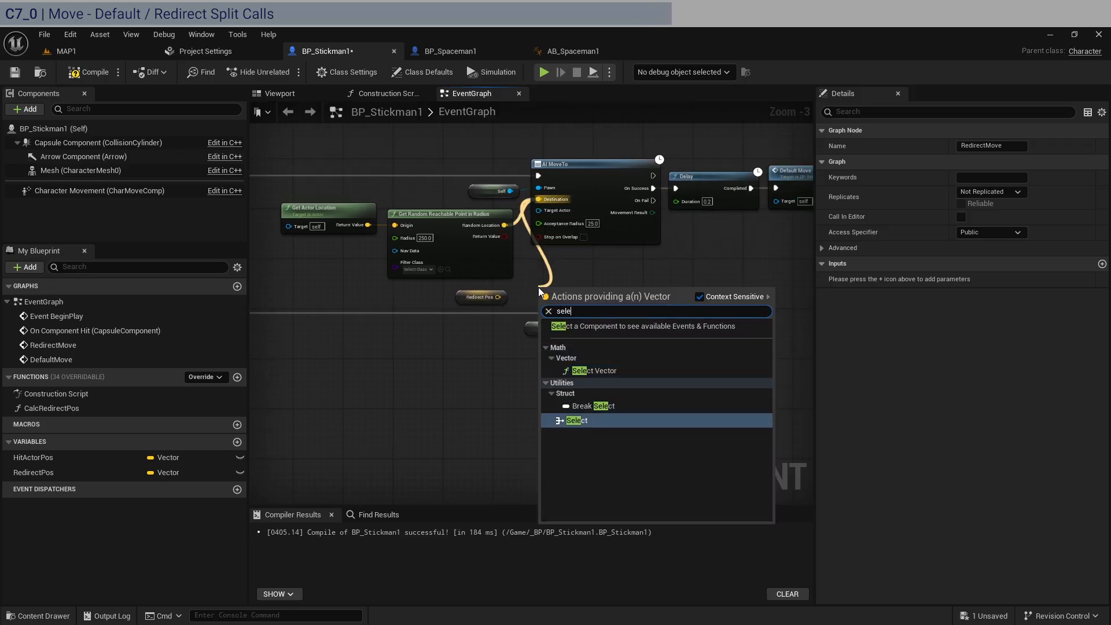
key(Return)
scroll(547, 297, up, 3)
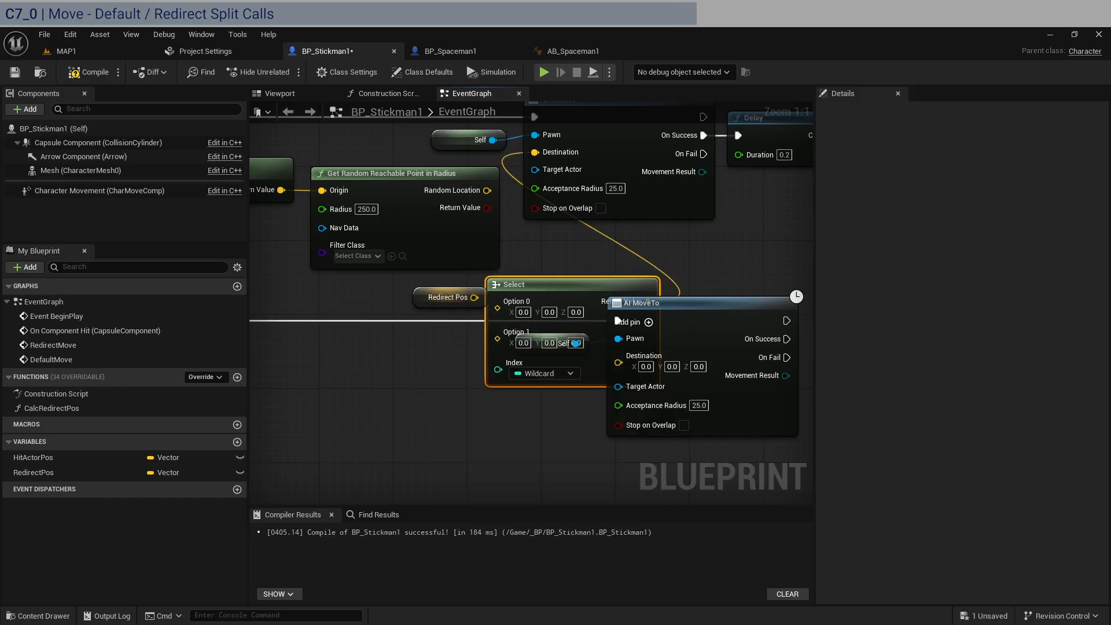
scroll(532, 381, down, 2)
right_drag(529, 415, 421, 409)
key(Delete)
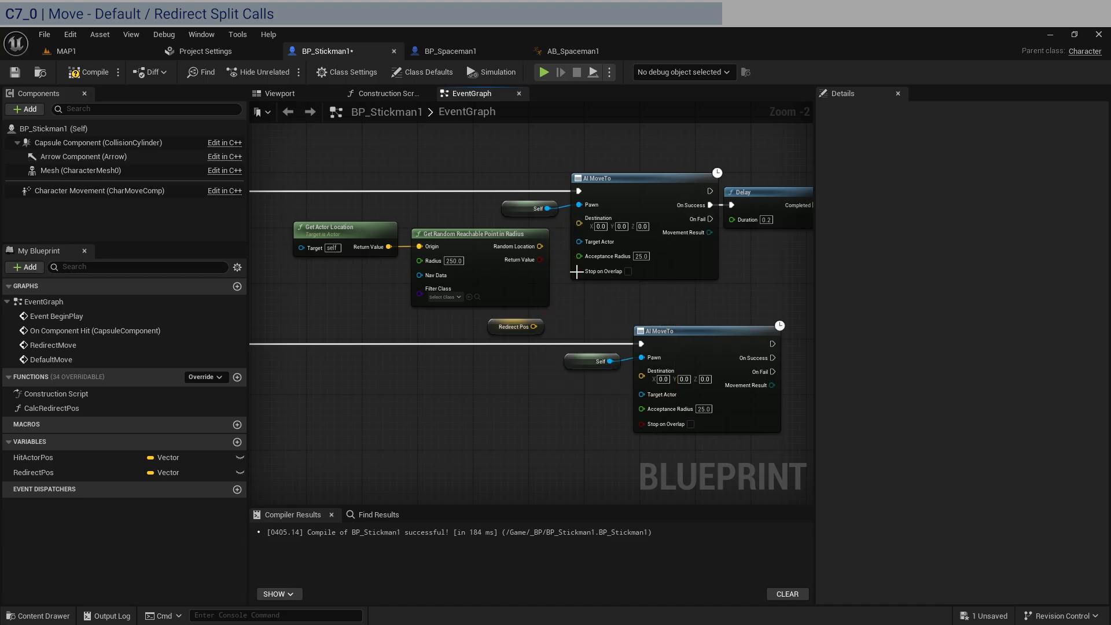
Connect Random Location to the first AI MoveTo's Destination and Redirect Pos to the second's, placing the Redirect Pos getter below Self
drag(540, 247, 579, 218)
drag(533, 327, 658, 377)
drag(517, 327, 598, 389)
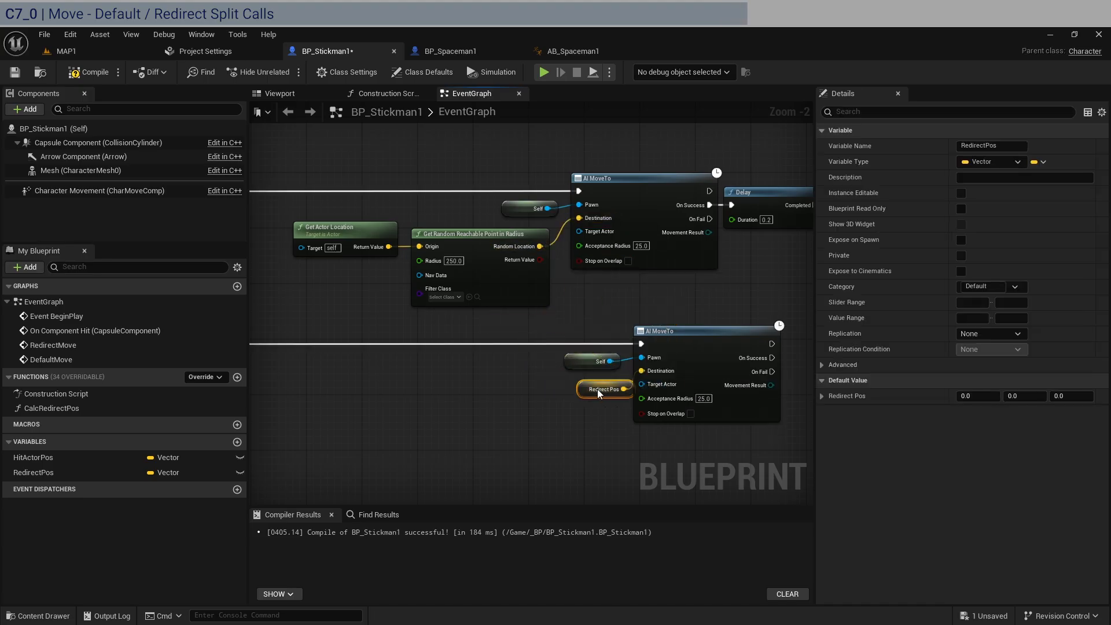
Align the second AI MoveTo and its Self and Redirect Pos nodes directly beneath the first AI MoveTo
scroll(590, 386, down, 1)
drag(688, 439, 599, 349)
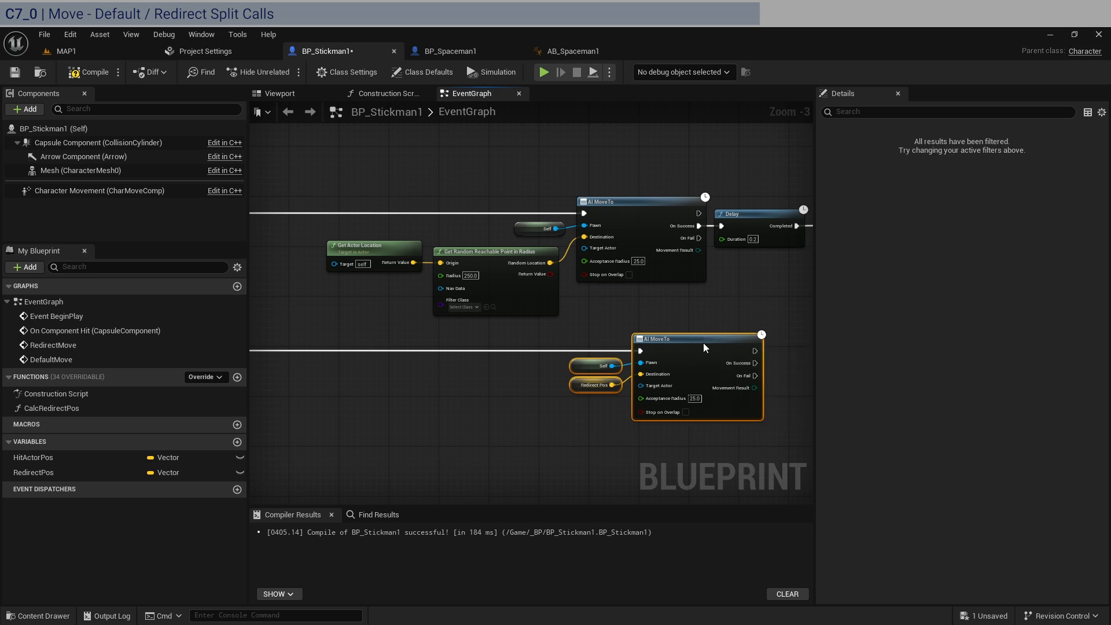
drag(704, 343, 647, 342)
click(661, 286)
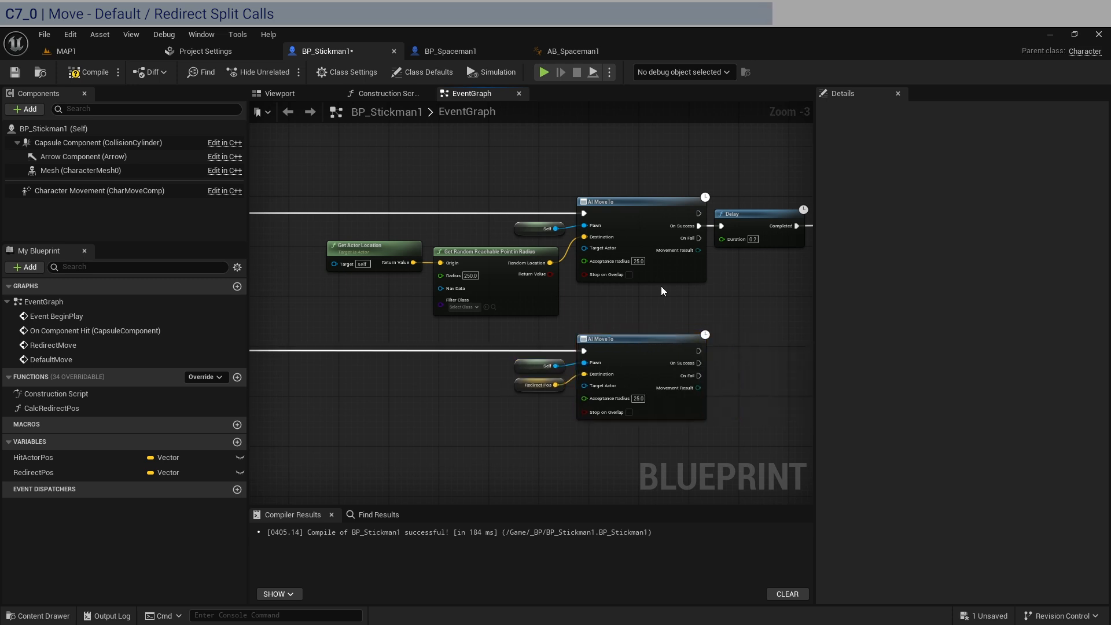
Connect the second AI MoveTo's On Success output to the Delay node that leads to the Default Move call
right_drag(661, 286, 609, 326)
right_drag(467, 358, 410, 344)
scroll(566, 327, down, 1)
scroll(697, 275, up, 2)
drag(697, 298, 519, 196)
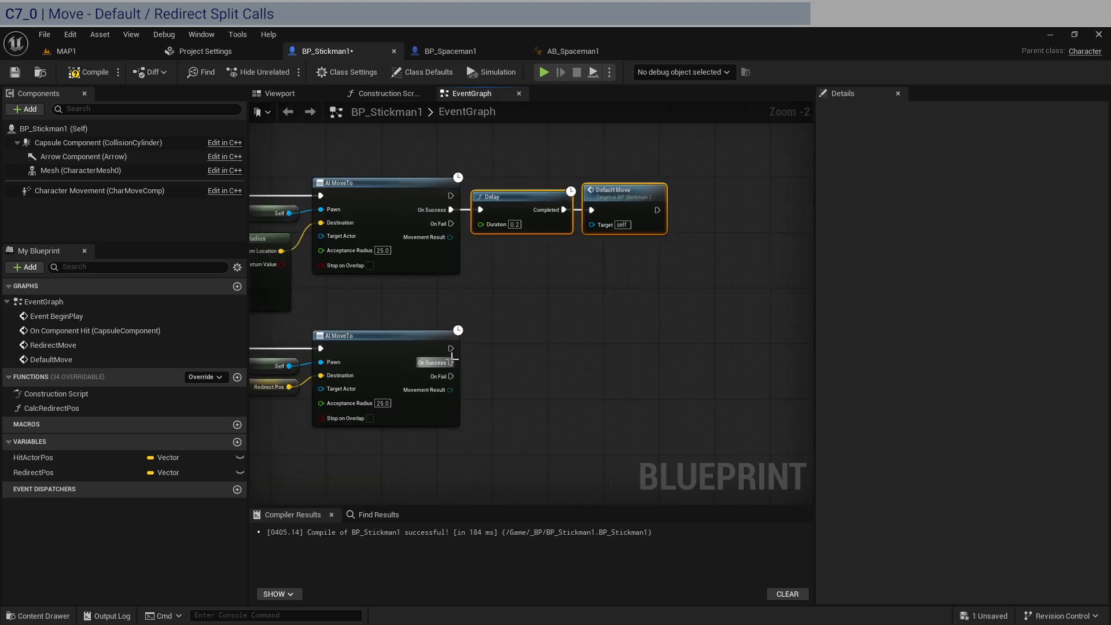
drag(451, 362, 540, 211)
scroll(598, 326, down, 2)
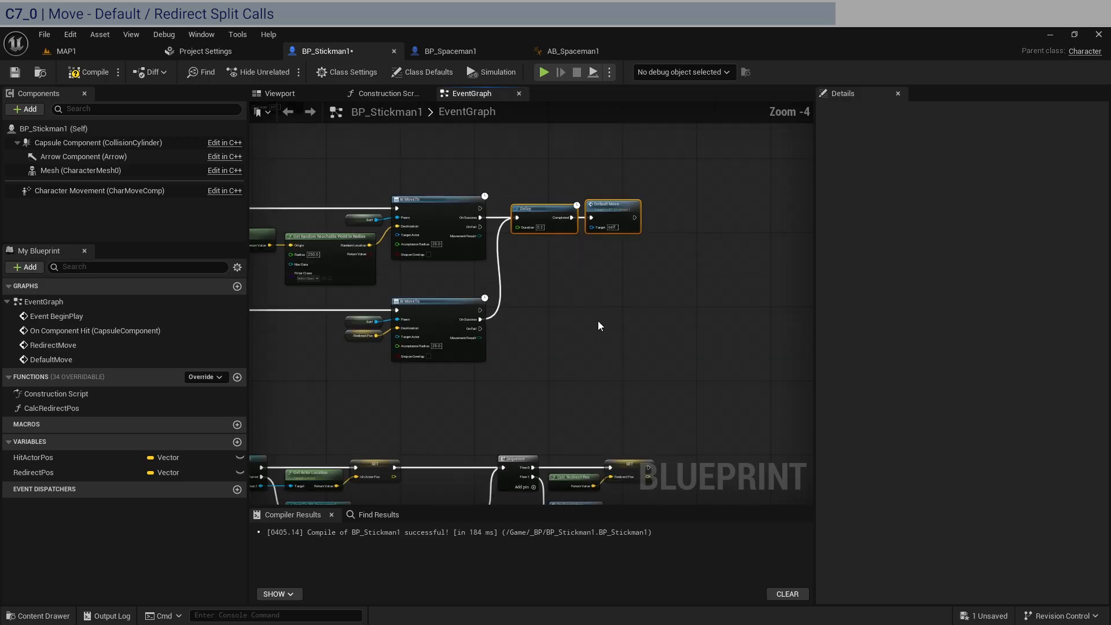
Move both AI MoveTo chains closer to their events so that Get Actor Location sits below DefaultMove
right_drag(598, 322, 722, 316)
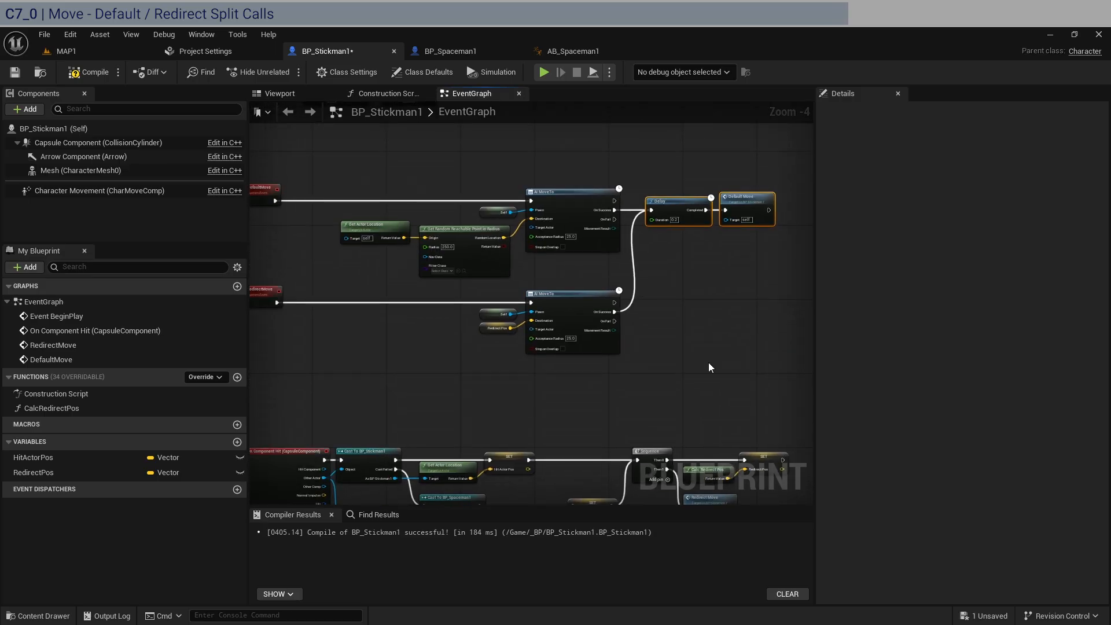
drag(637, 385, 483, 301)
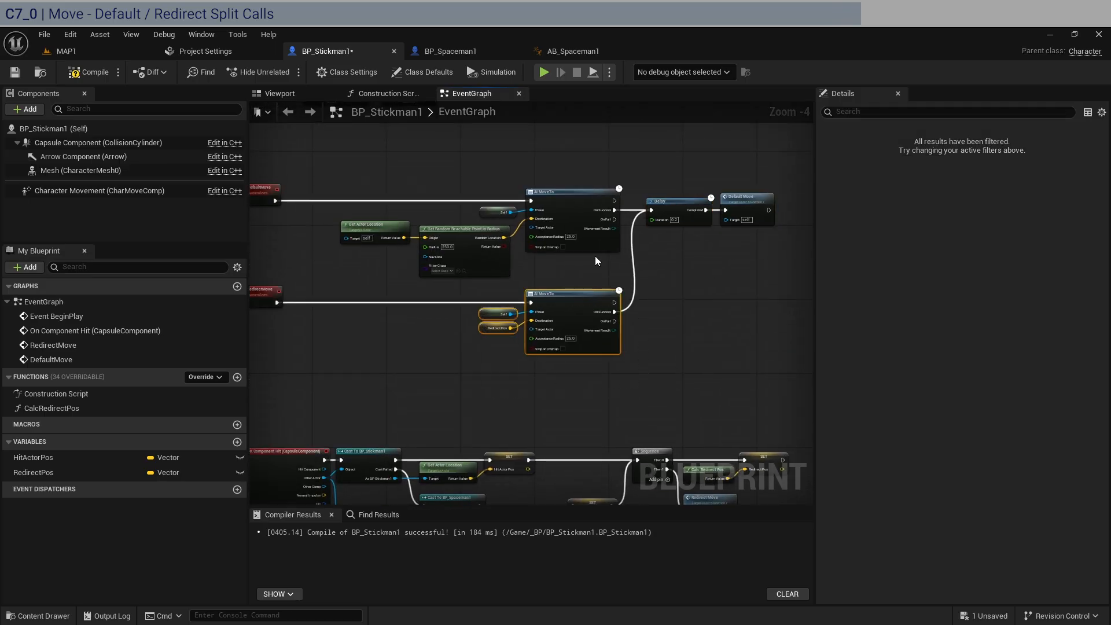
drag(595, 256, 400, 168)
drag(754, 368, 379, 171)
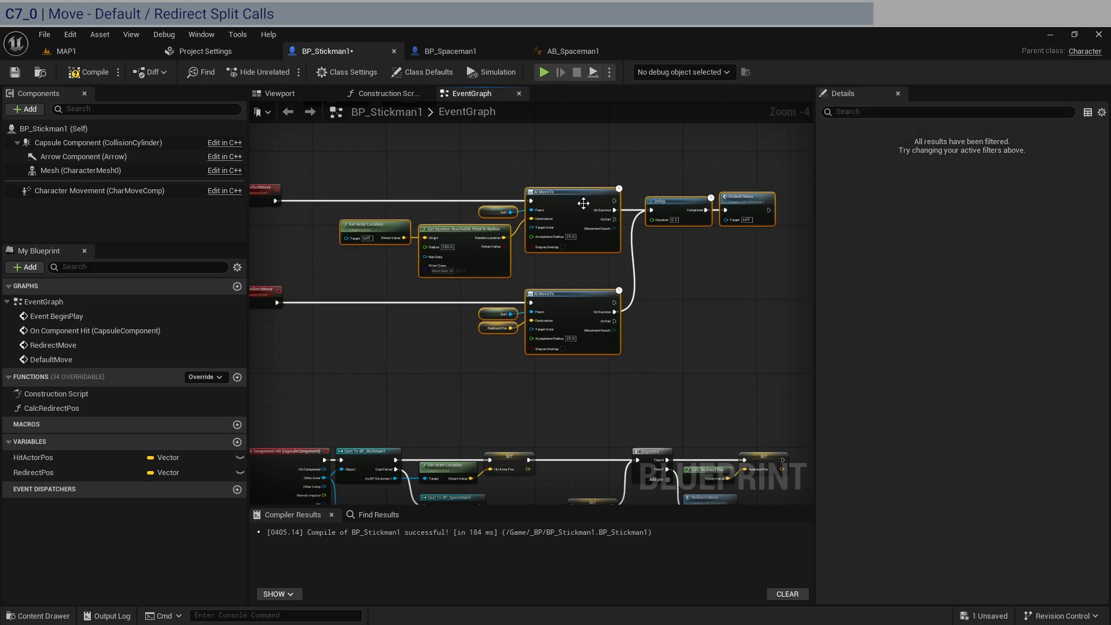
right_drag(583, 203, 685, 200)
drag(691, 200, 592, 201)
click(638, 150)
scroll(473, 171, up, 2)
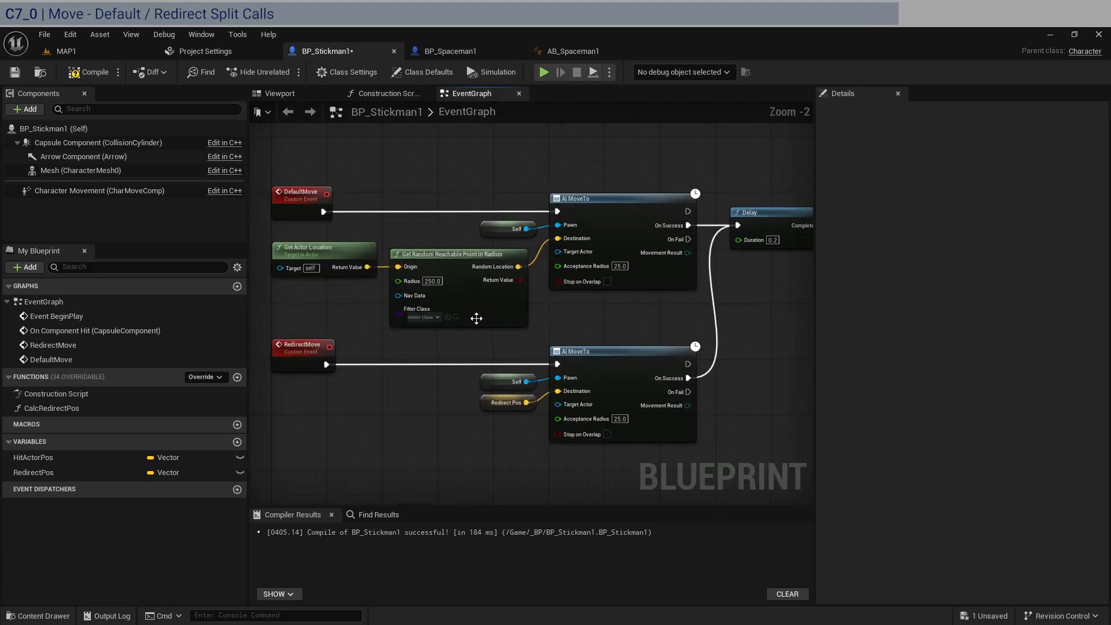
Nudge the first AI MoveTo, Self, Delay and Default Move nodes slightly left and realign the second AI MoveTo group beneath them
drag(481, 340, 353, 255)
right_drag(708, 297, 553, 276)
drag(756, 288, 379, 156)
shift+drag(385, 199, 387, 203)
drag(468, 192, 461, 192)
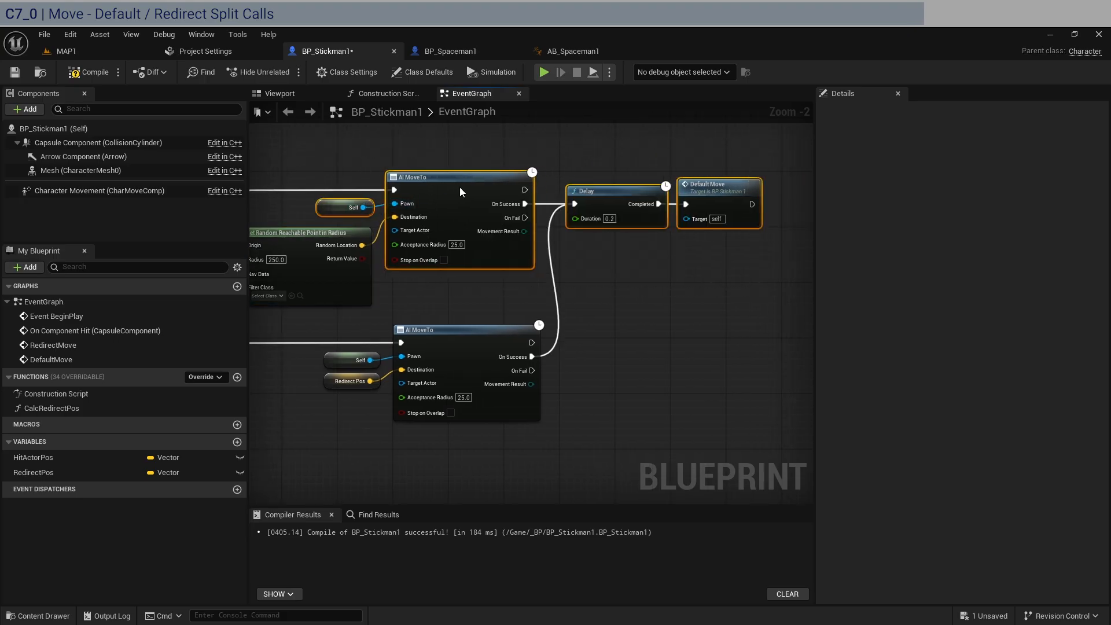
drag(551, 415, 371, 356)
right_drag(411, 397, 565, 359)
scroll(615, 422, down, 1)
drag(367, 304, 341, 291)
click(616, 379)
Close the vertical gap between the RedirectMove chain and the On Component Hit group
right_drag(642, 375, 442, 352)
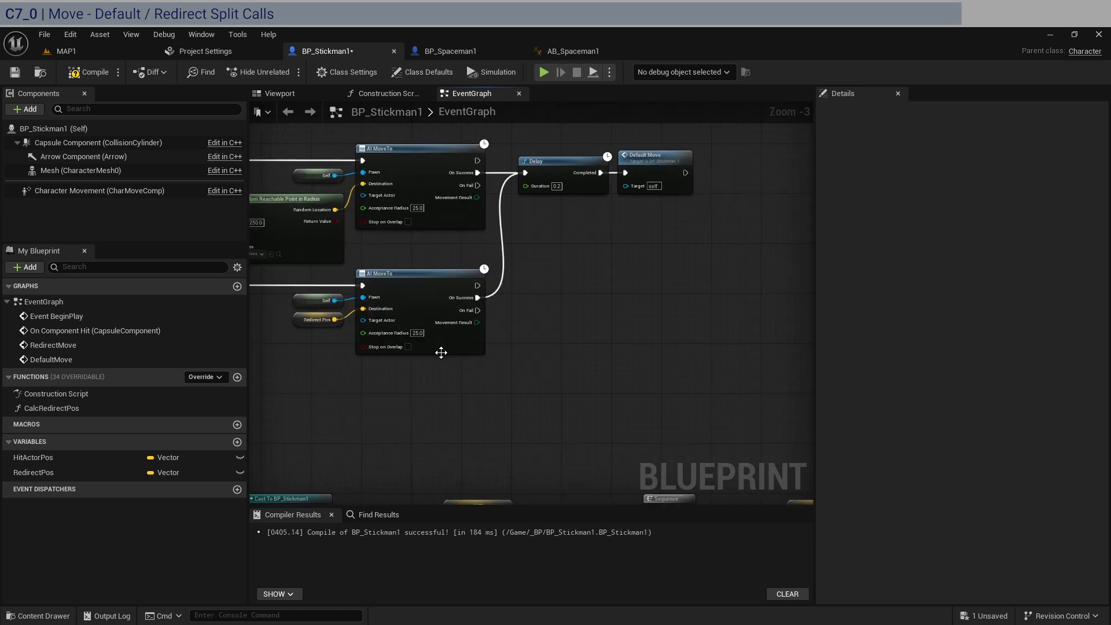
scroll(442, 352, down, 1)
right_drag(541, 349, 625, 166)
right_drag(706, 219, 529, 216)
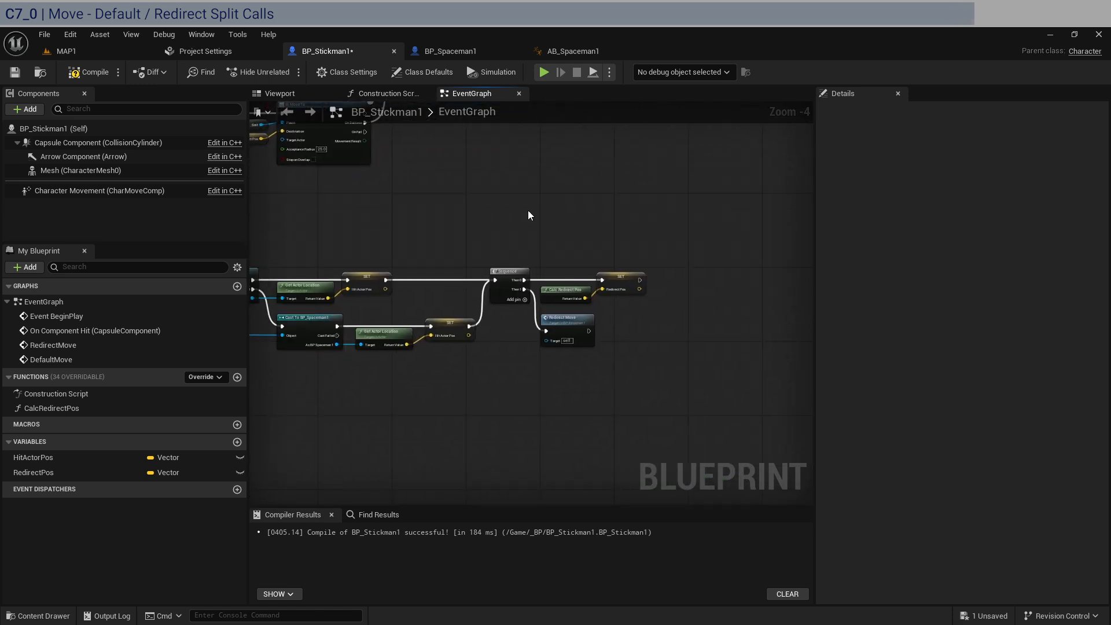
scroll(536, 213, down, 1)
right_drag(653, 375, 757, 400)
drag(756, 400, 341, 224)
click(359, 198)
right_drag(360, 197, 362, 338)
scroll(653, 284, up, 1)
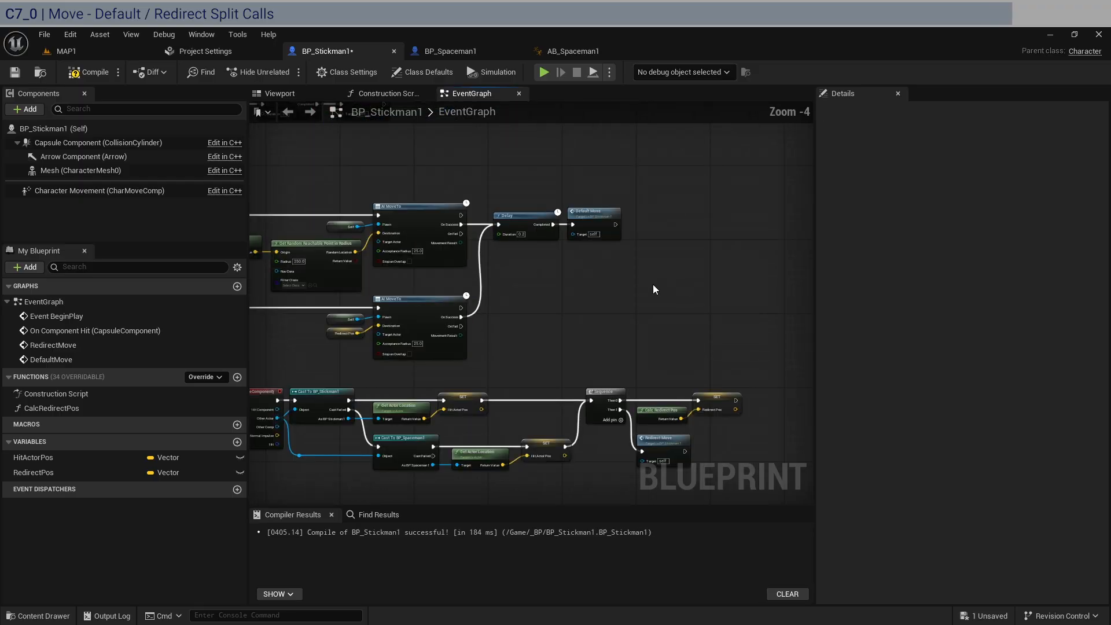
right_drag(653, 283, 680, 323)
Compile and save the BP_Stickman1 Blueprint
scroll(729, 251, down, 1)
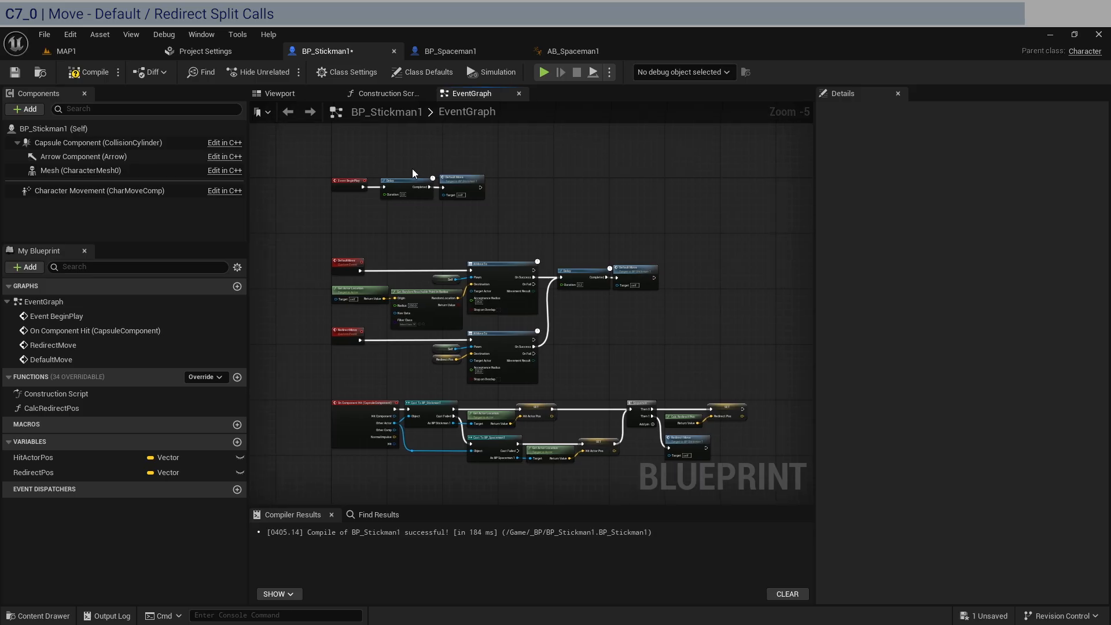
scroll(413, 169, up, 2)
click(74, 72)
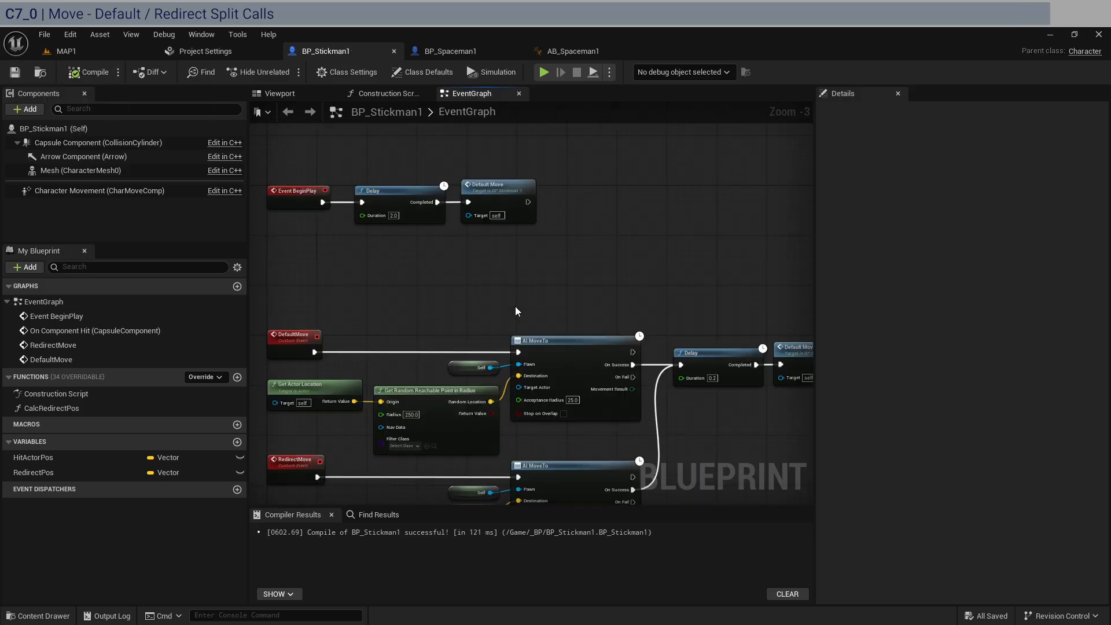
right_drag(515, 307, 566, 174)
scroll(612, 393, up, 3)
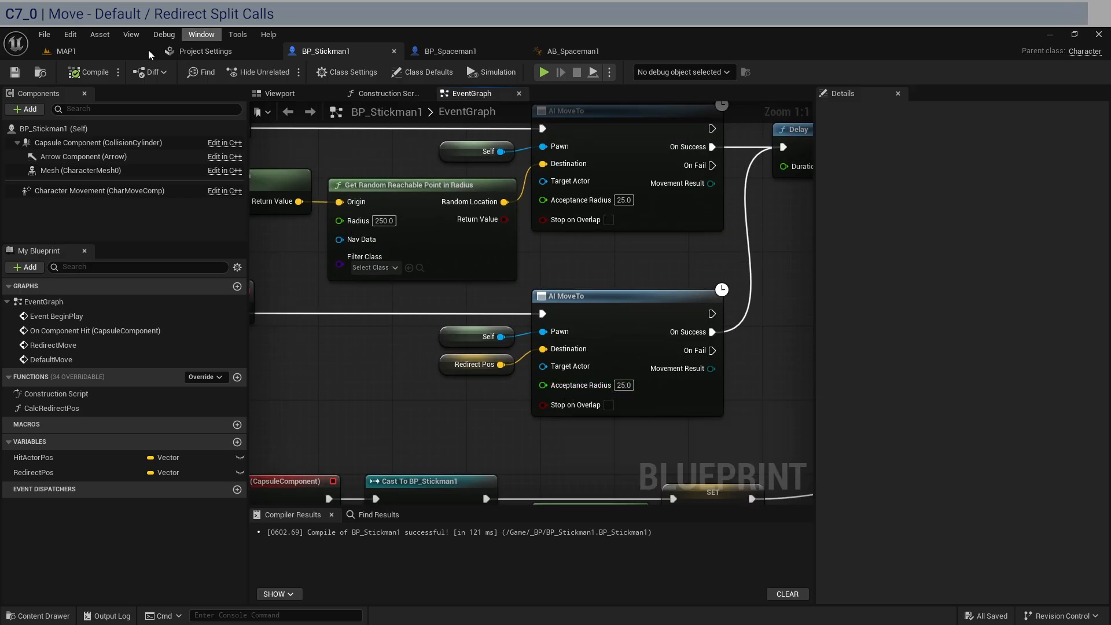
Switch to the MAP1 level, play it to watch how the characters move and redirect, and stop the session
click(84, 51)
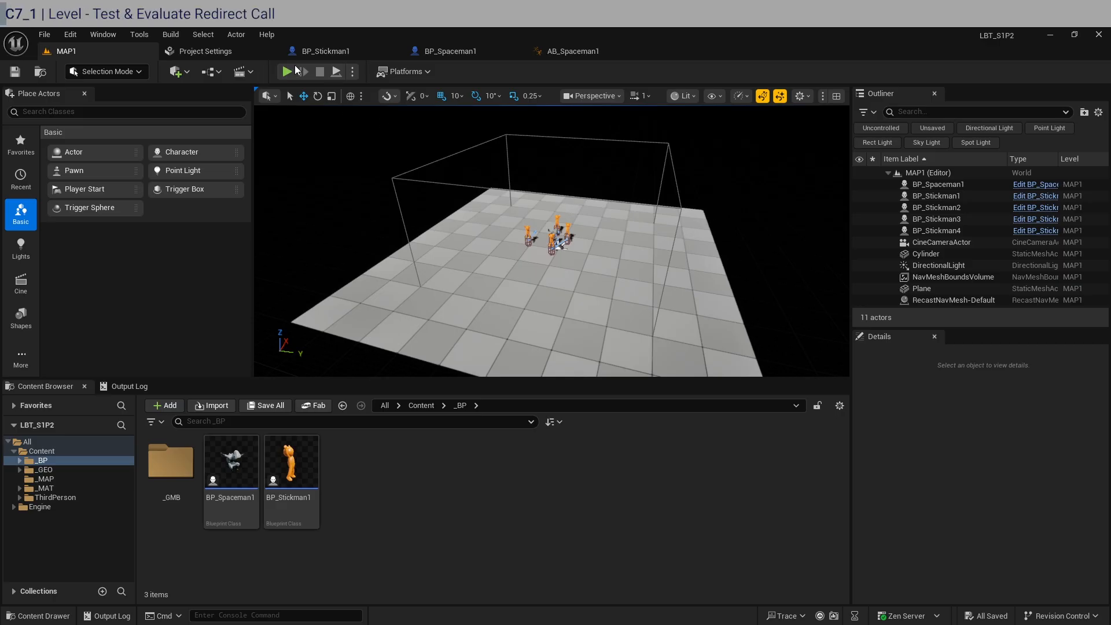
click(287, 71)
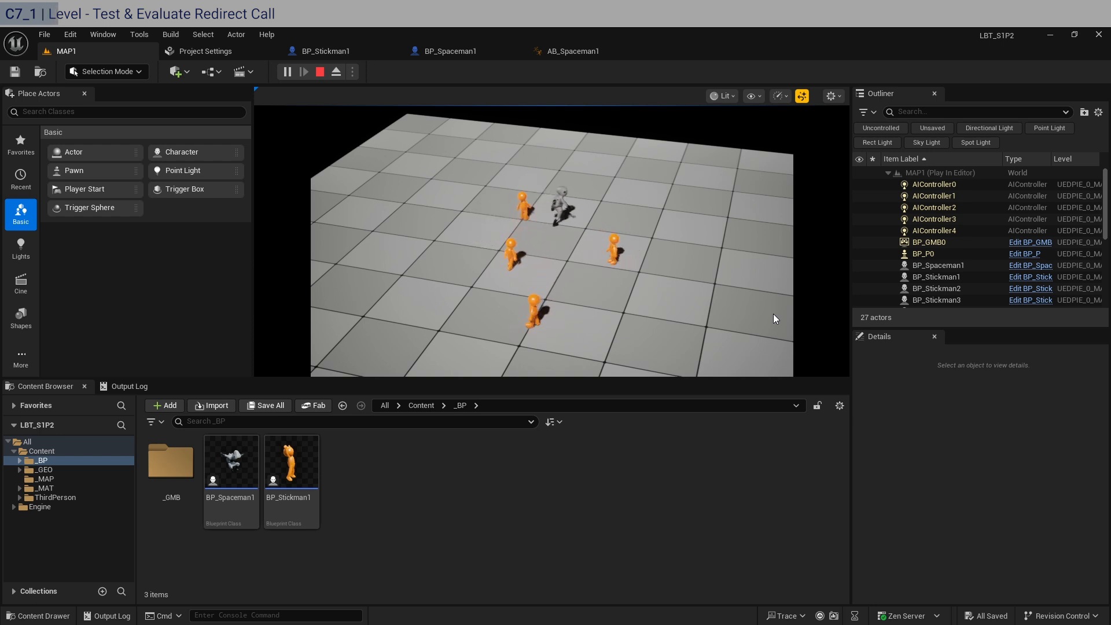
key(Escape)
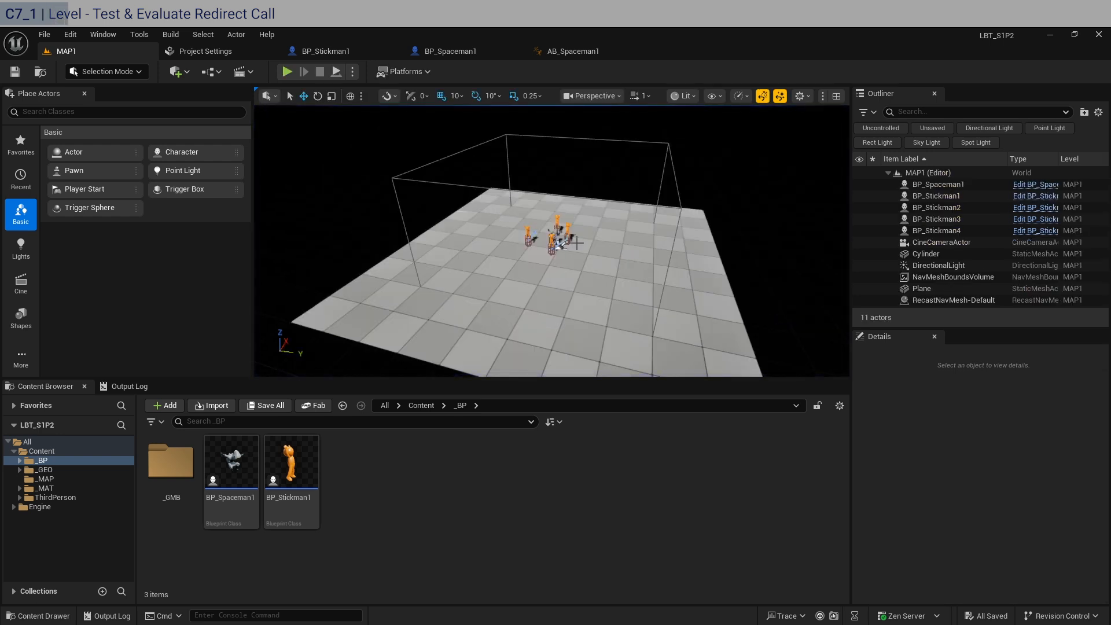
Move BP_Stickman2 closer to the spaceman, to location X 20, Y 20 in the level
right_drag(613, 249, 512, 296)
key(w)
key(d)
key(w)
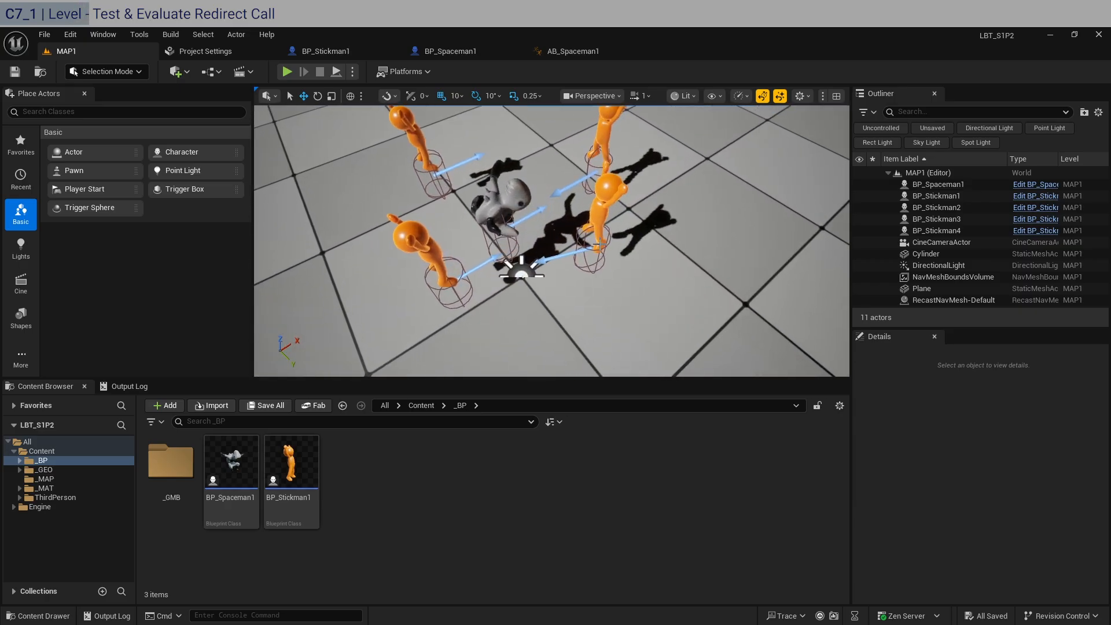
click(601, 244)
drag(606, 250, 589, 267)
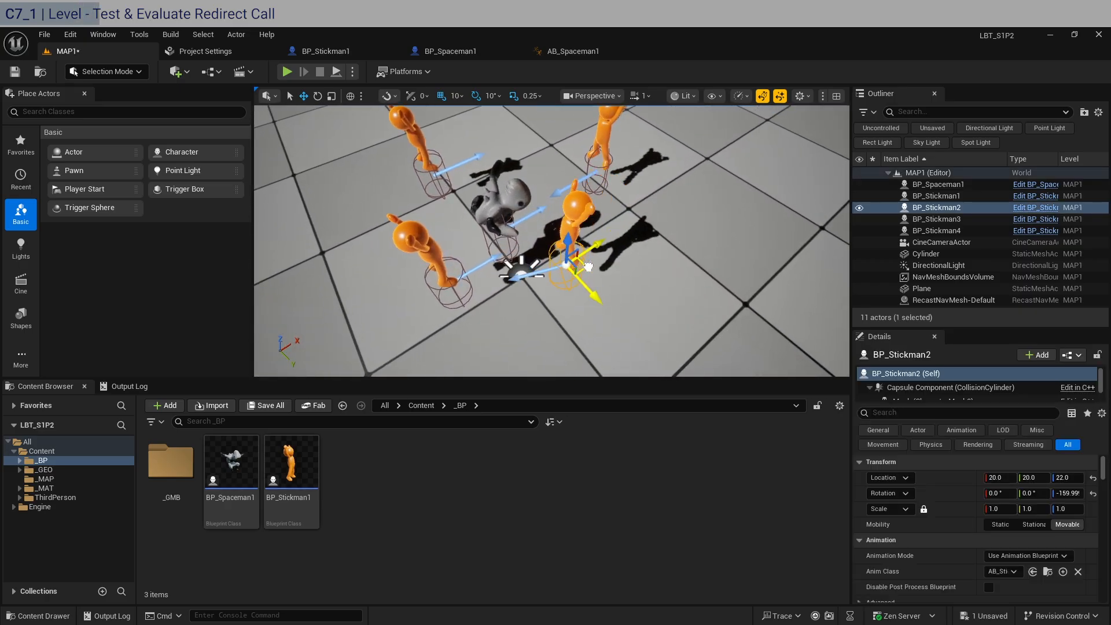
Move BP_Stickman4 closer to the spaceman, to location X 40, Y -30
click(597, 167)
click(604, 160)
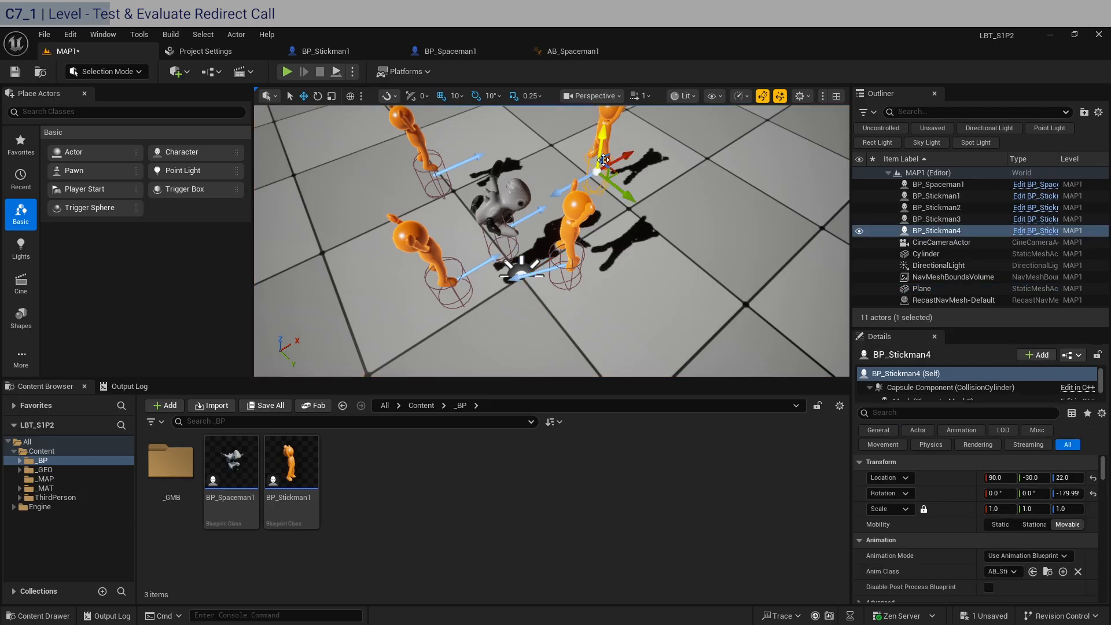
drag(616, 173, 565, 198)
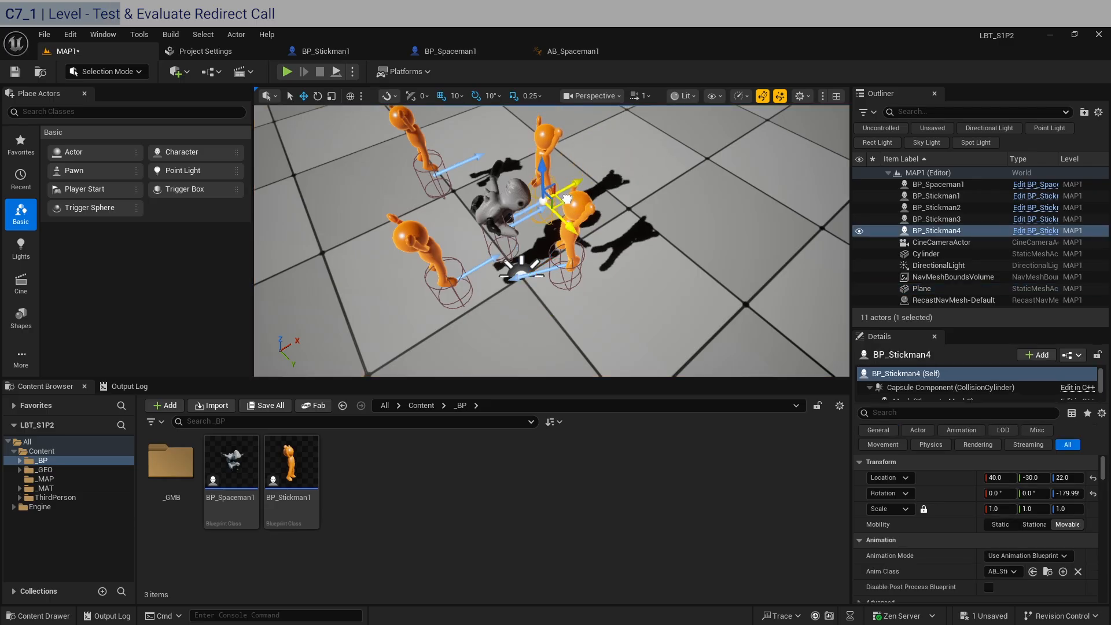
Move BP_Stickman1 closer to the spaceman, to location X -10, Y -60, and save the level
click(441, 183)
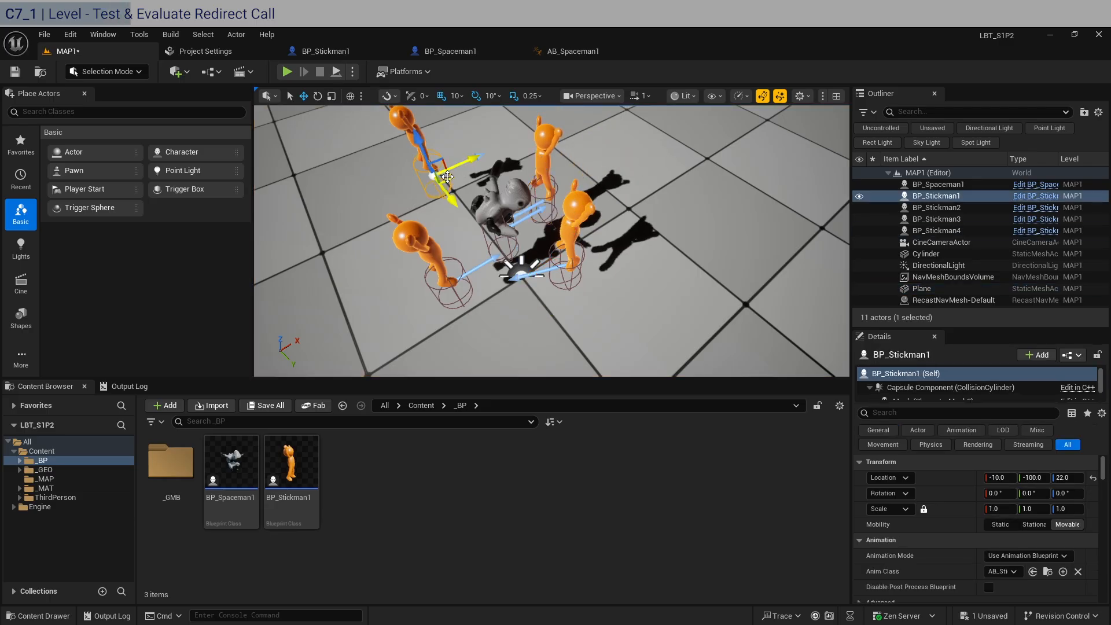
drag(448, 177, 472, 209)
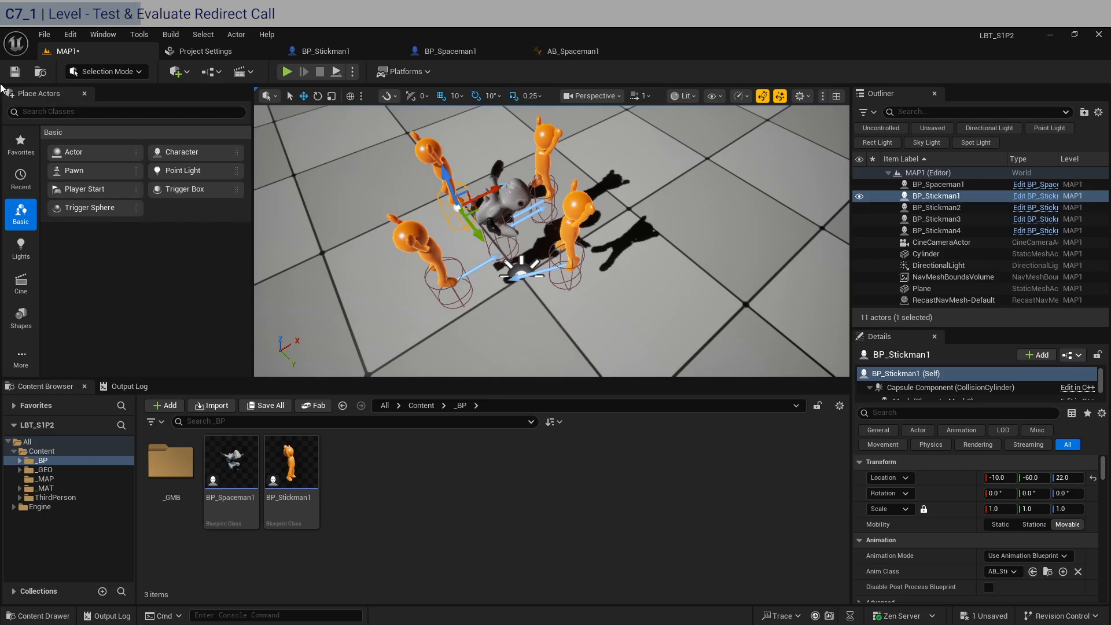
click(15, 74)
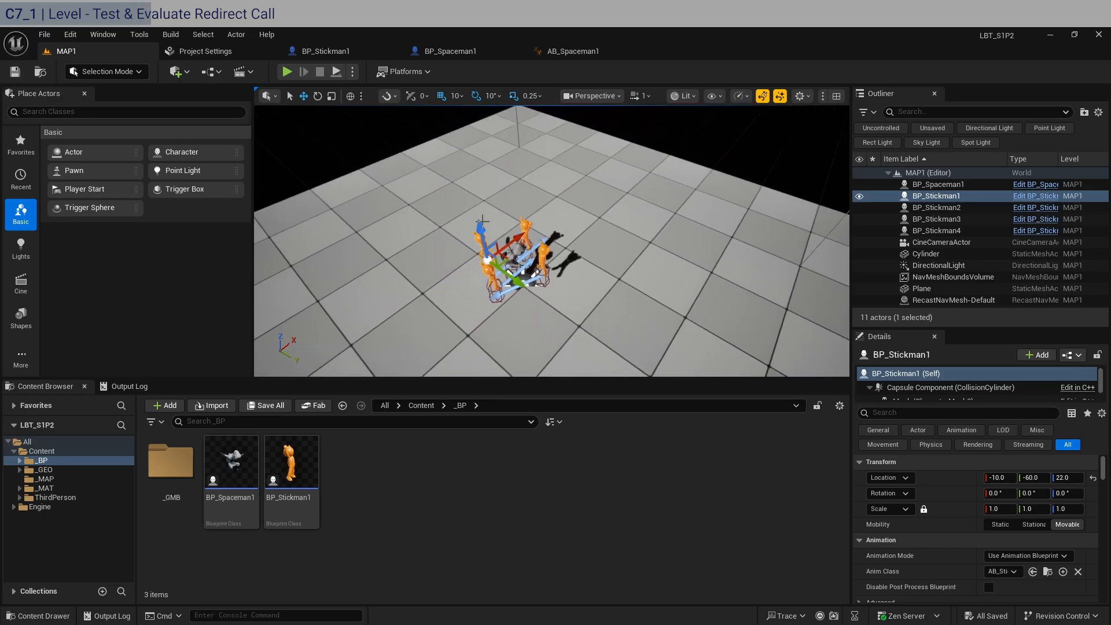
Return to the BP_Stickman1 event graph and add a Print String node after the Redirect Move call
click(357, 57)
scroll(485, 354, down, 2)
right_drag(506, 431, 464, 241)
right_drag(618, 253, 394, 249)
right_drag(599, 242, 369, 234)
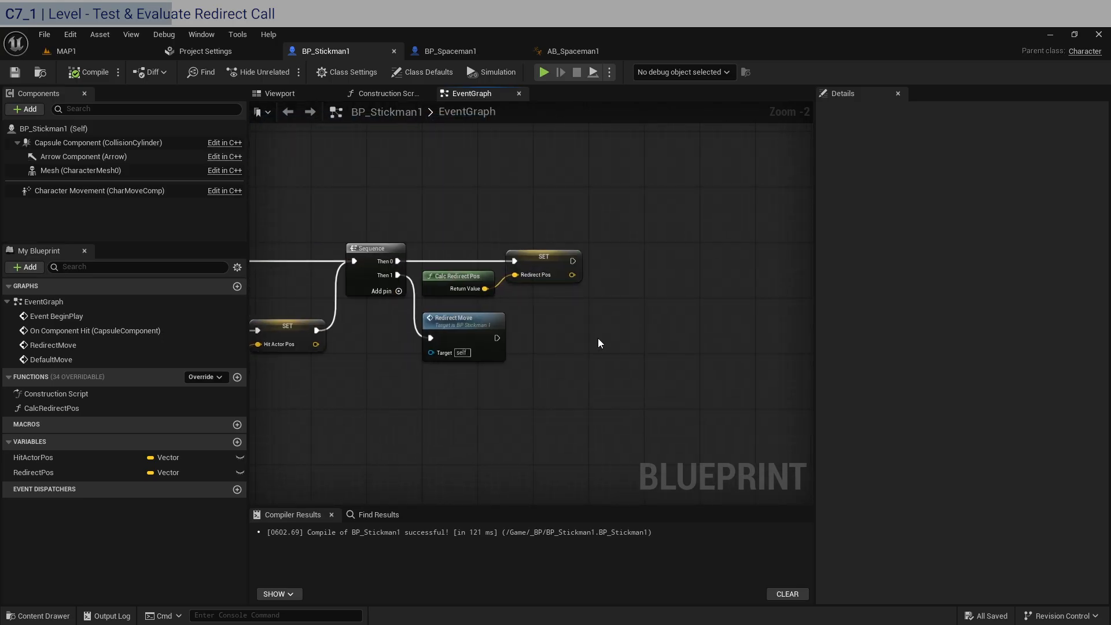
drag(496, 338, 575, 335)
text(print)
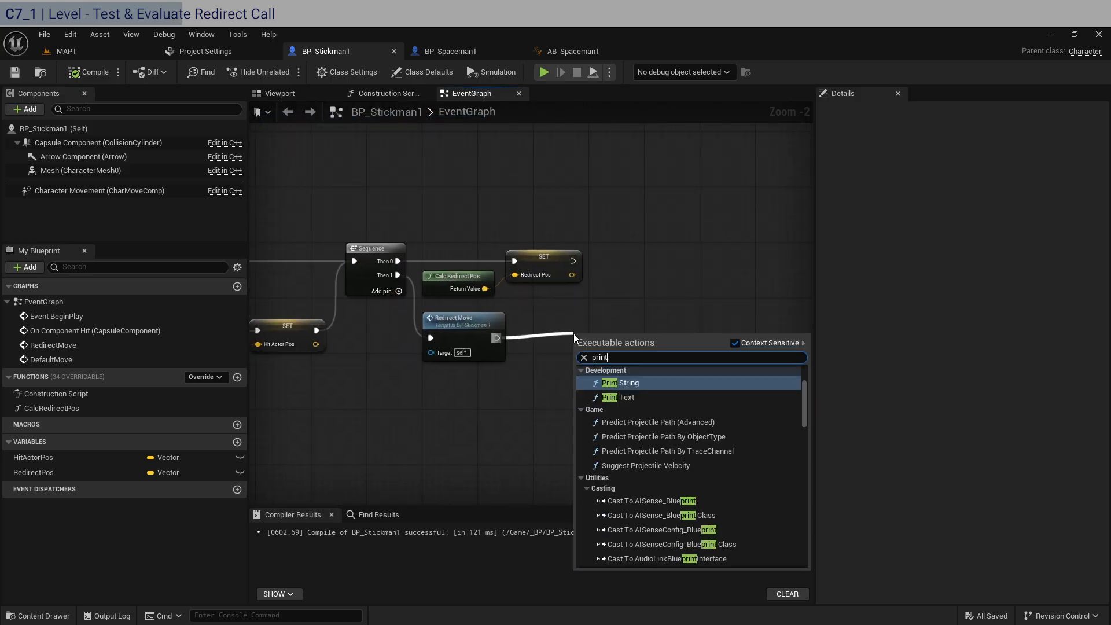
key(Return)
Align the Print String node beside Redirect Move and set its In String to "Bumped!"
scroll(574, 334, up, 2)
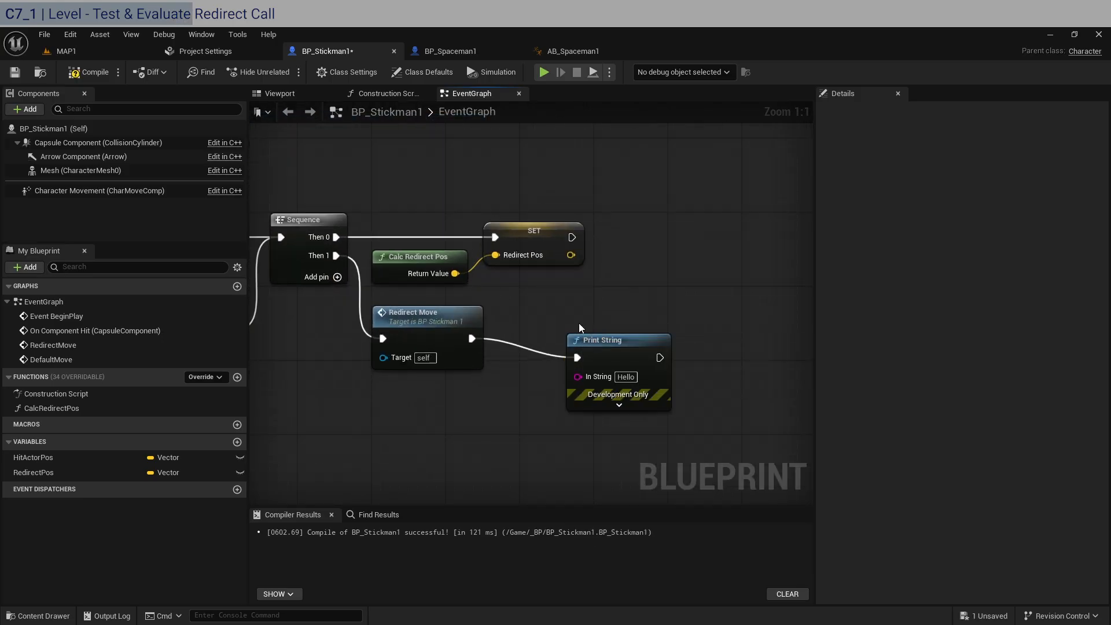
drag(594, 336, 530, 317)
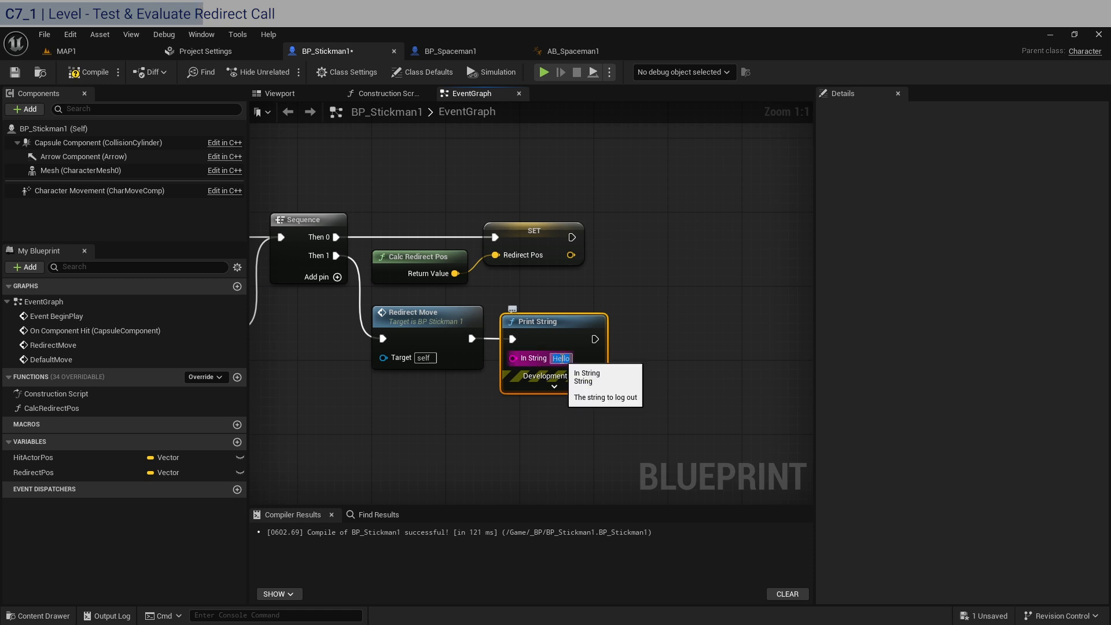
click(562, 359)
text(Bumped!)
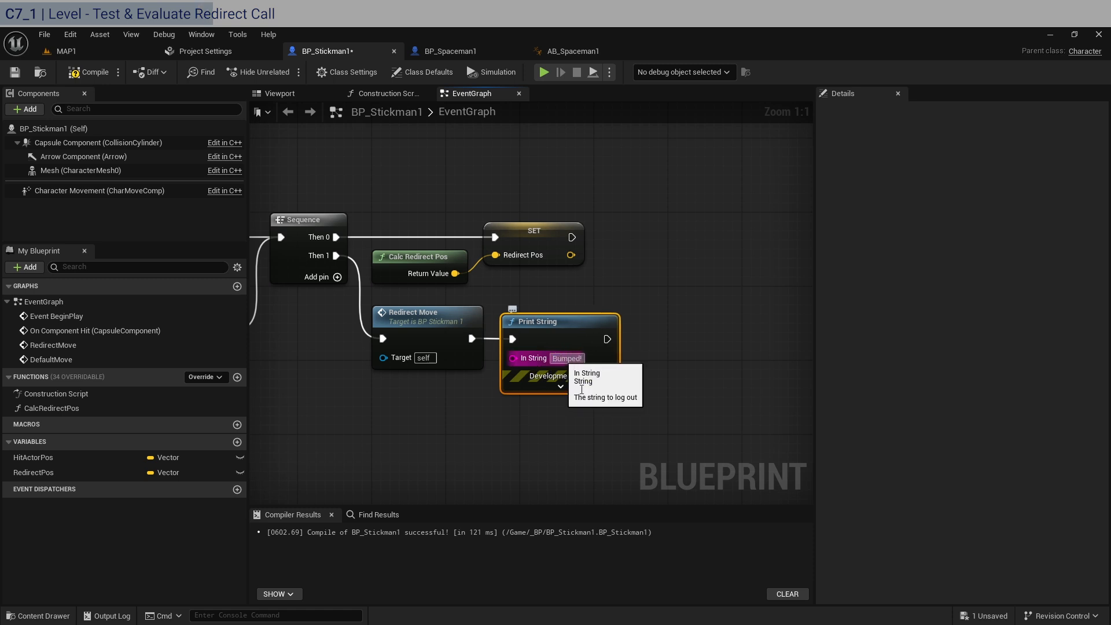
Save BP_Stickman1 with the new debug print, switch to MAP1, and play-test the redirect call
click(714, 190)
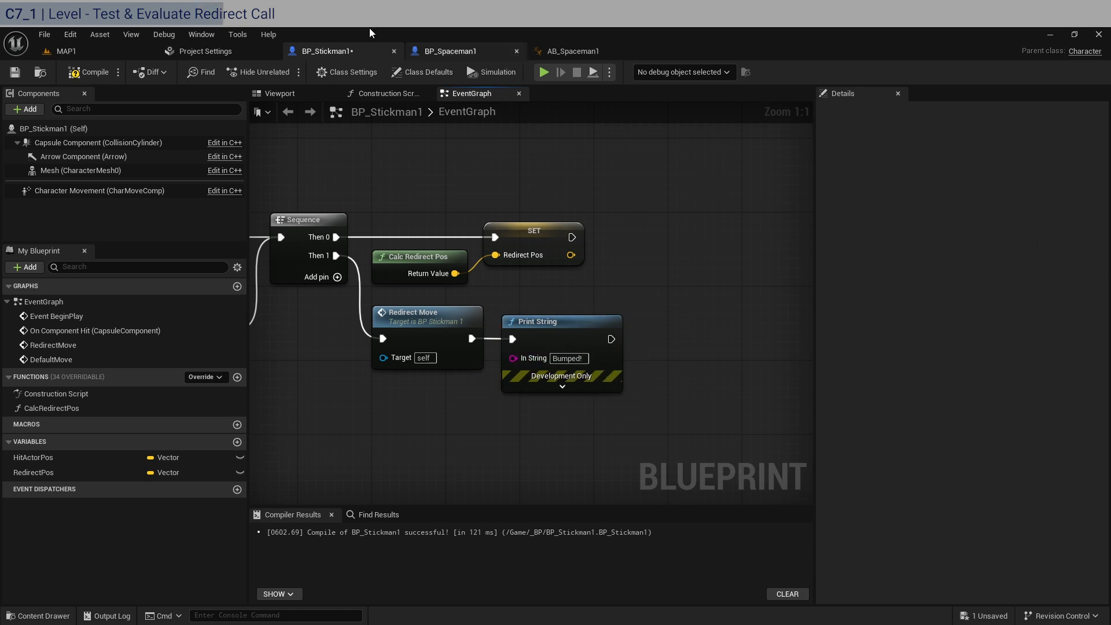
click(13, 72)
click(65, 52)
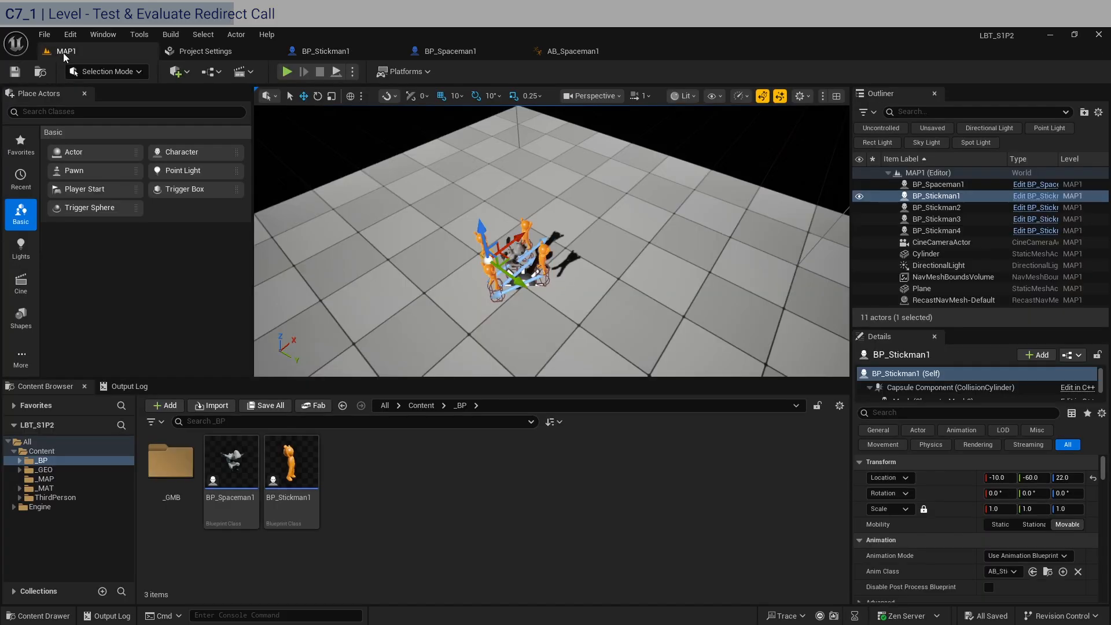
key(alt+p)
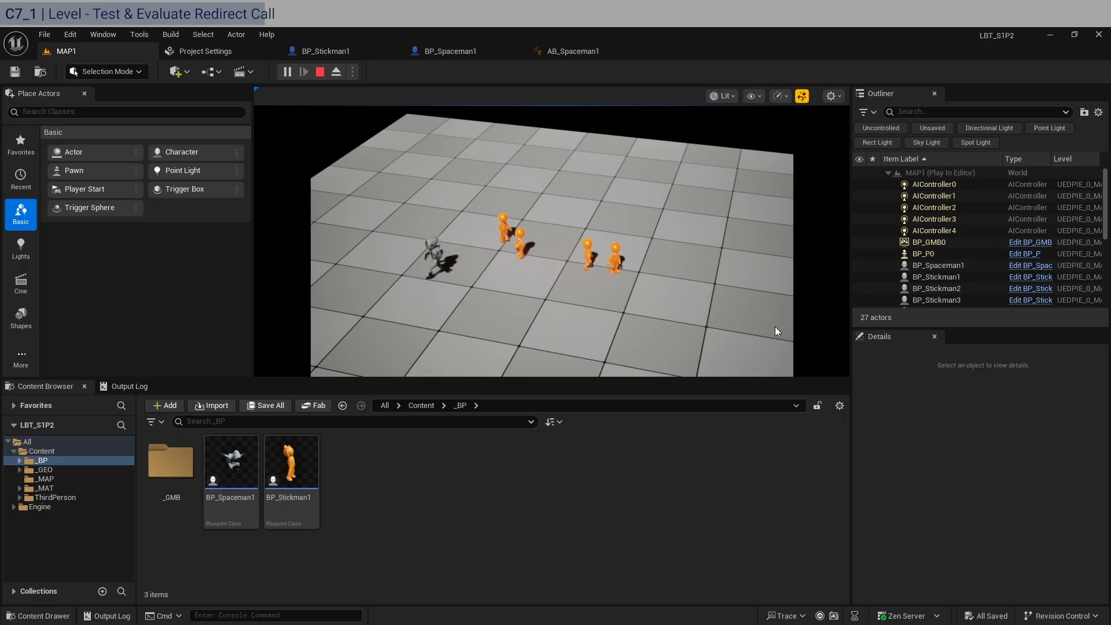
key(Escape)
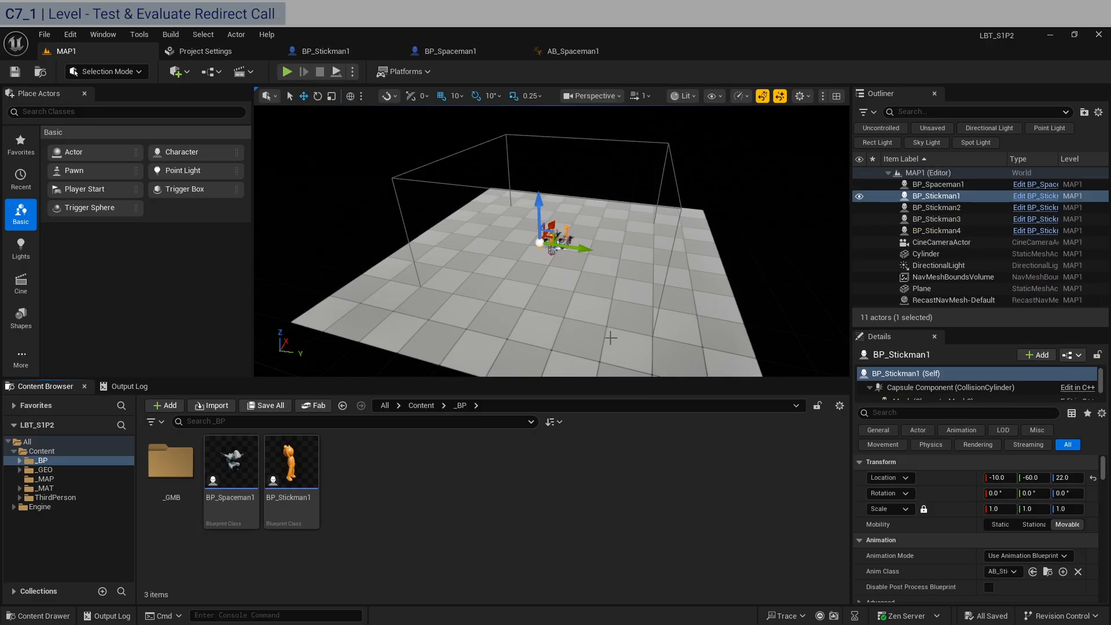
Duplicate BP_Stickman4 and place the copy near the spaceman at location X -20, Y 20
key(f)
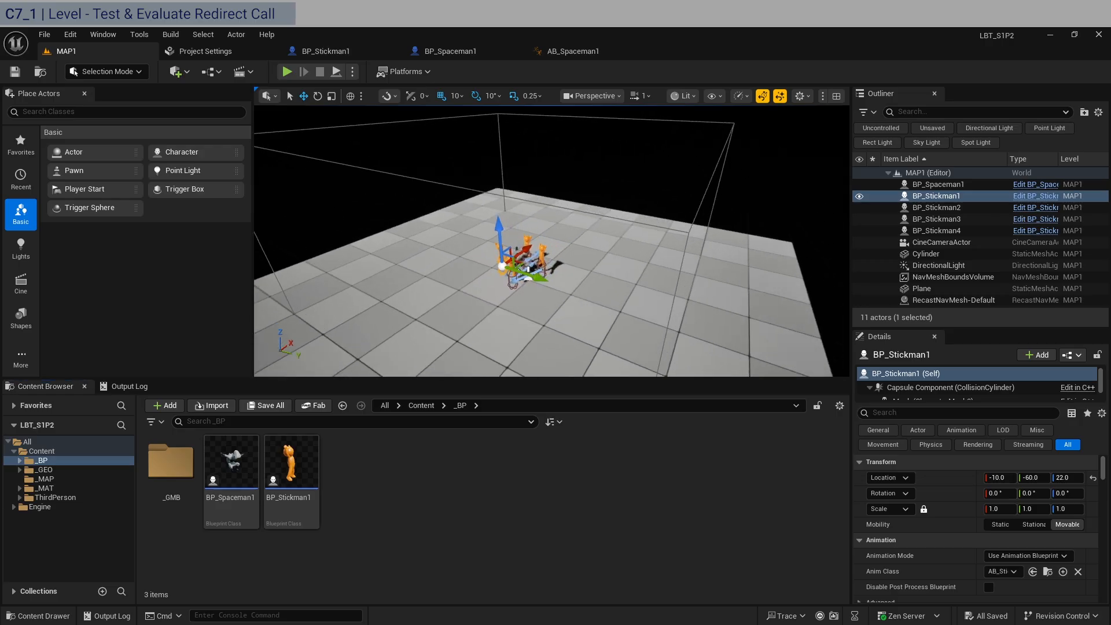
mouse_move(552, 241)
right_down()
mouse_move(542, 243)
mouse_move(564, 247)
right_up()
click(485, 262)
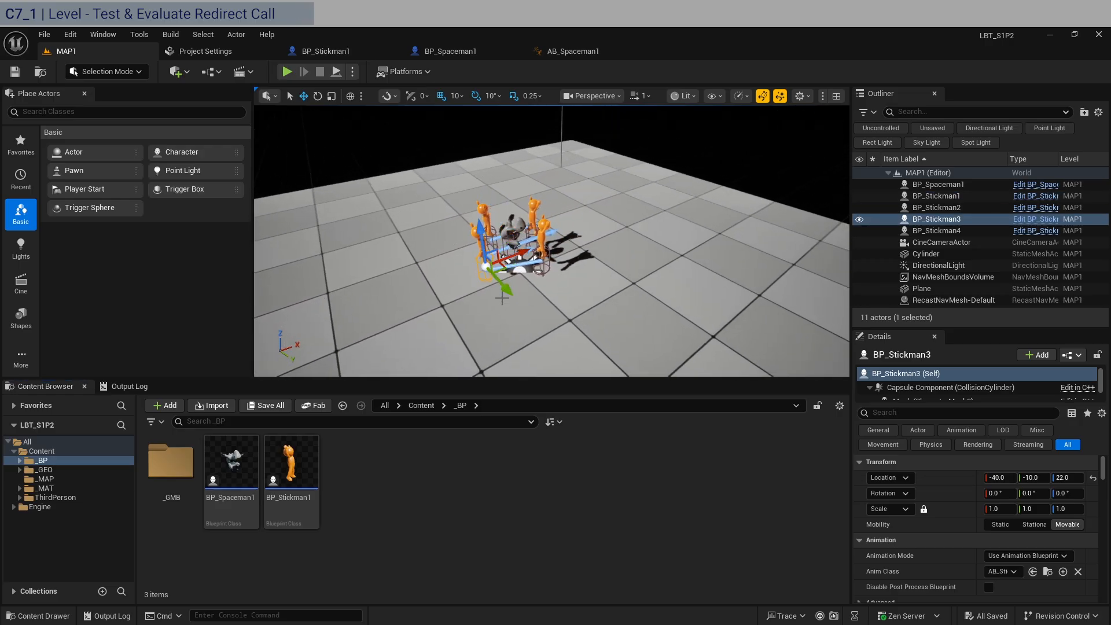
click(960, 234)
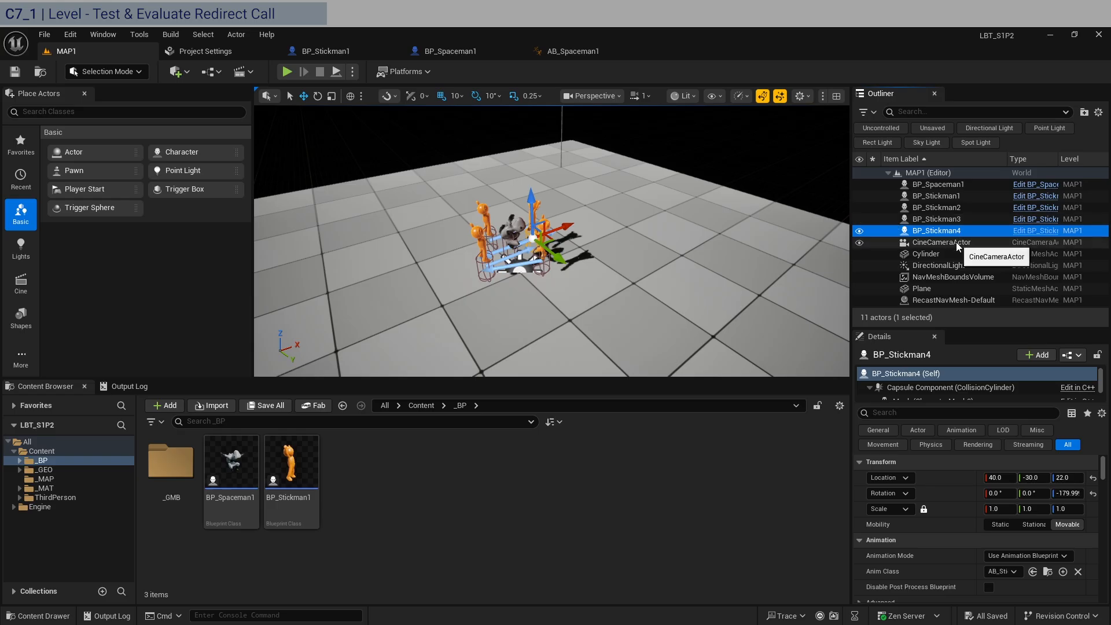
key(ctrl+d)
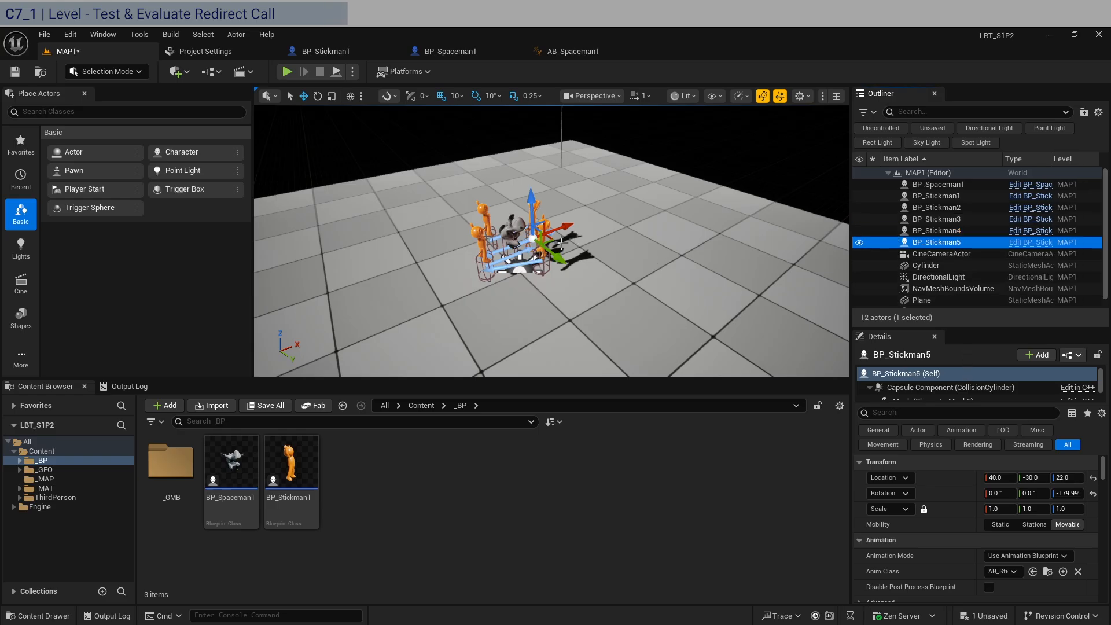
drag(533, 238, 538, 281)
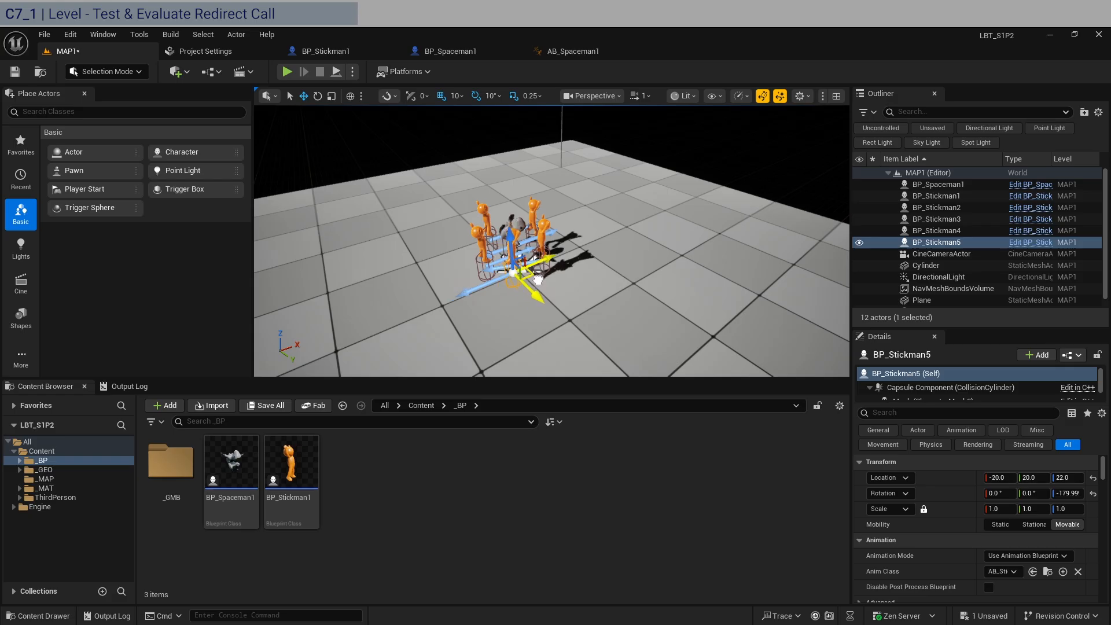
Duplicate BP_Stickman5, place the copy at location X 20, Y -60, and save the level
key(w)
right_drag(589, 290, 617, 300)
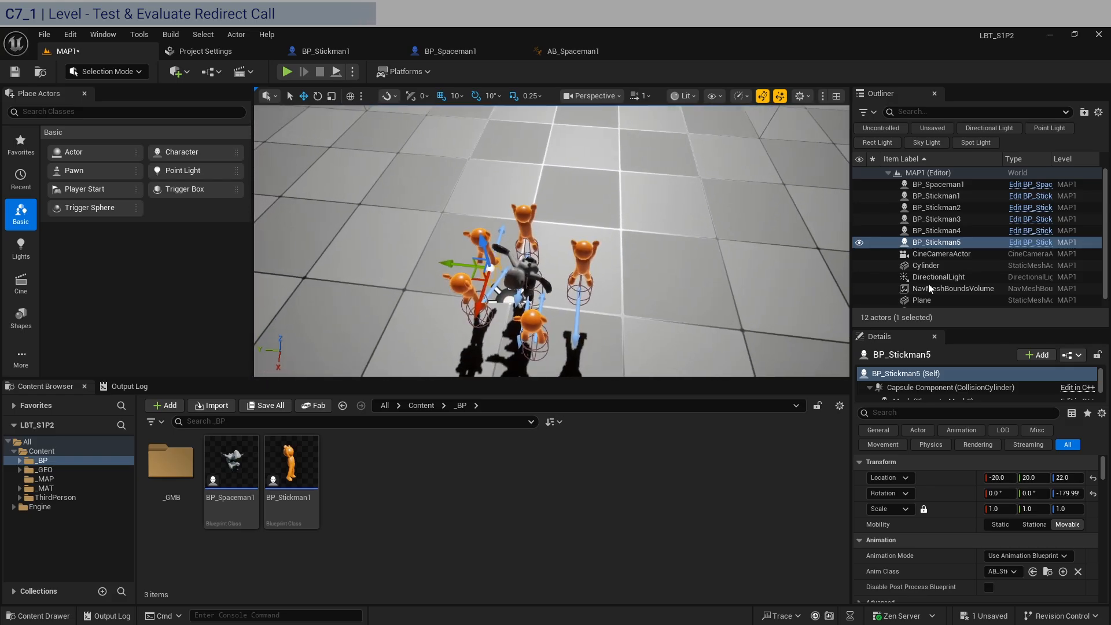
click(964, 242)
key(ctrl+d)
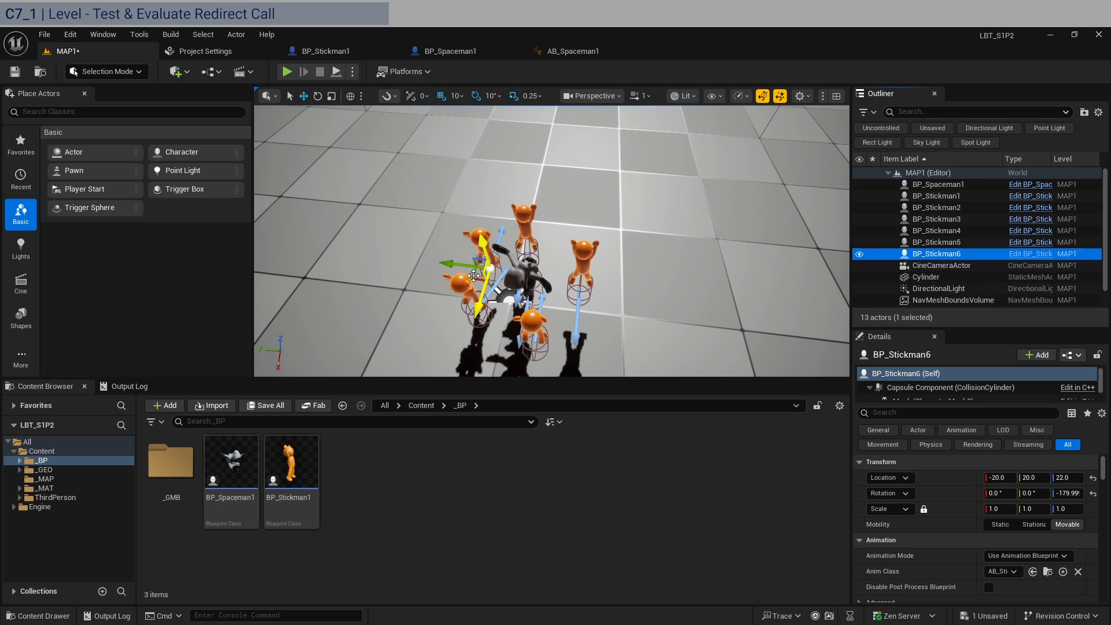
drag(472, 275, 563, 335)
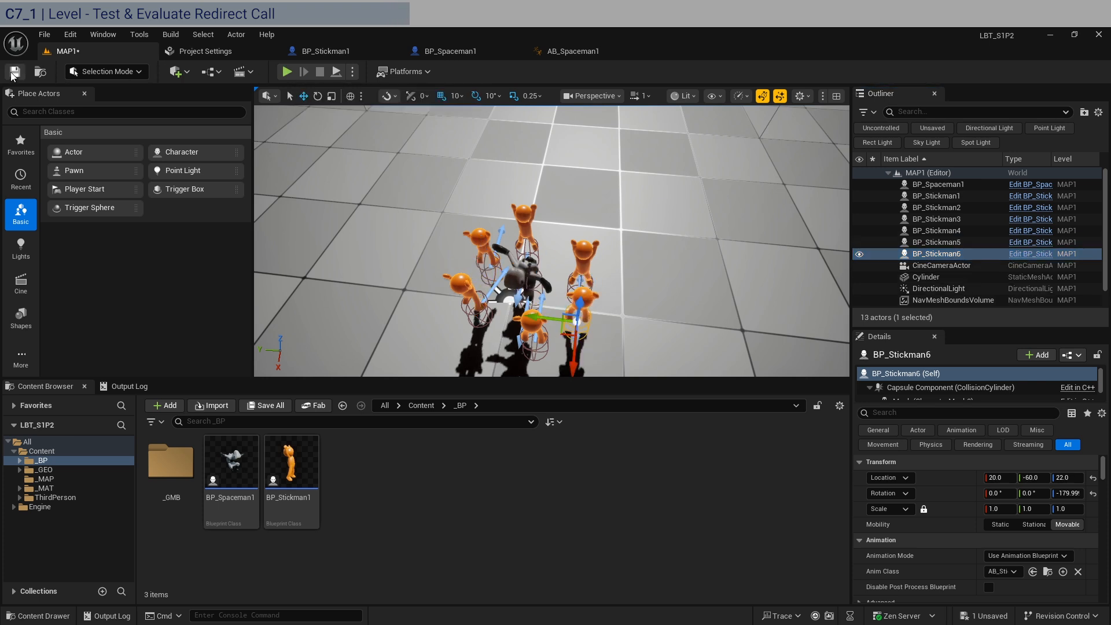
Play-test MAP1 with the added stickmen and return to the BP_Stickman1 event graph
key(alt+p)
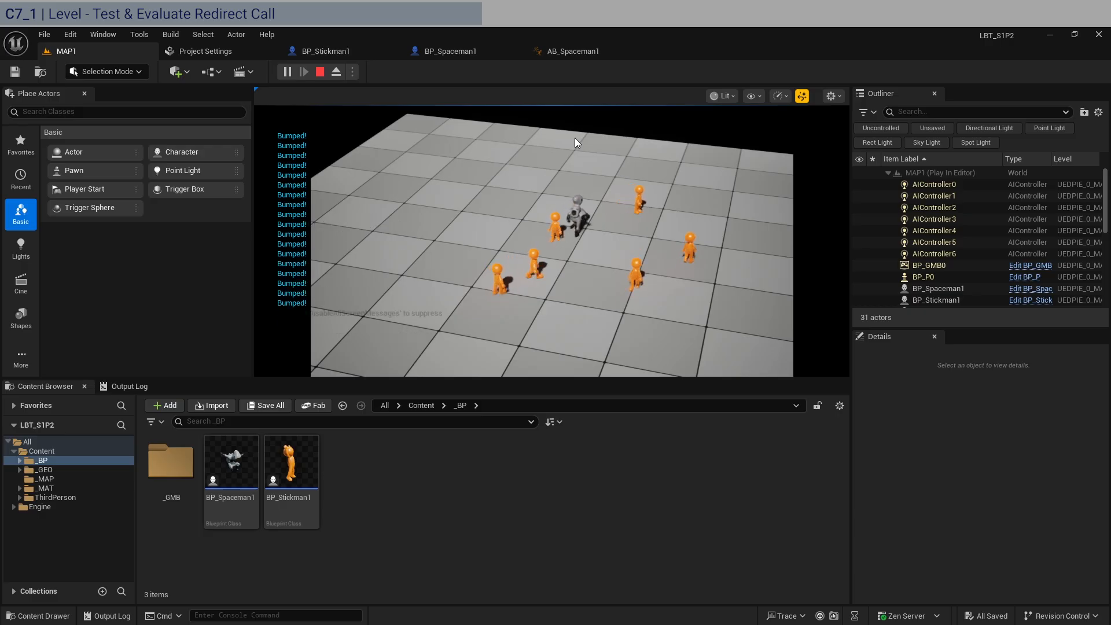
key(Escape)
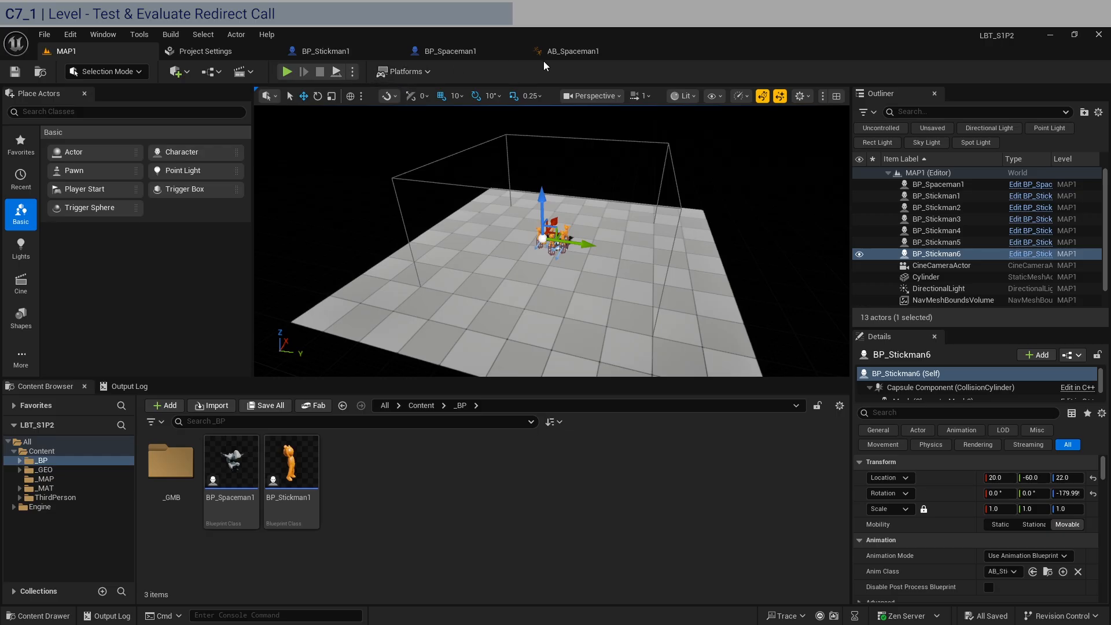
click(325, 51)
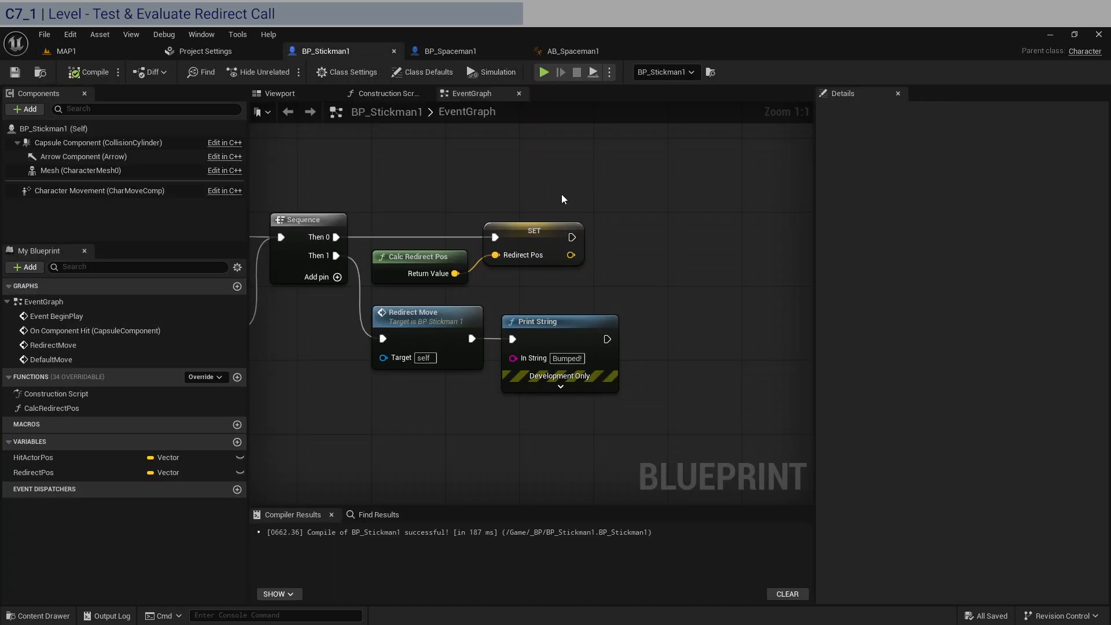
Move all nodes that follow the On Component Hit event farther from it to make room for another node
scroll(561, 200, down, 2)
scroll(370, 173, down, 3)
right_drag(352, 184, 525, 218)
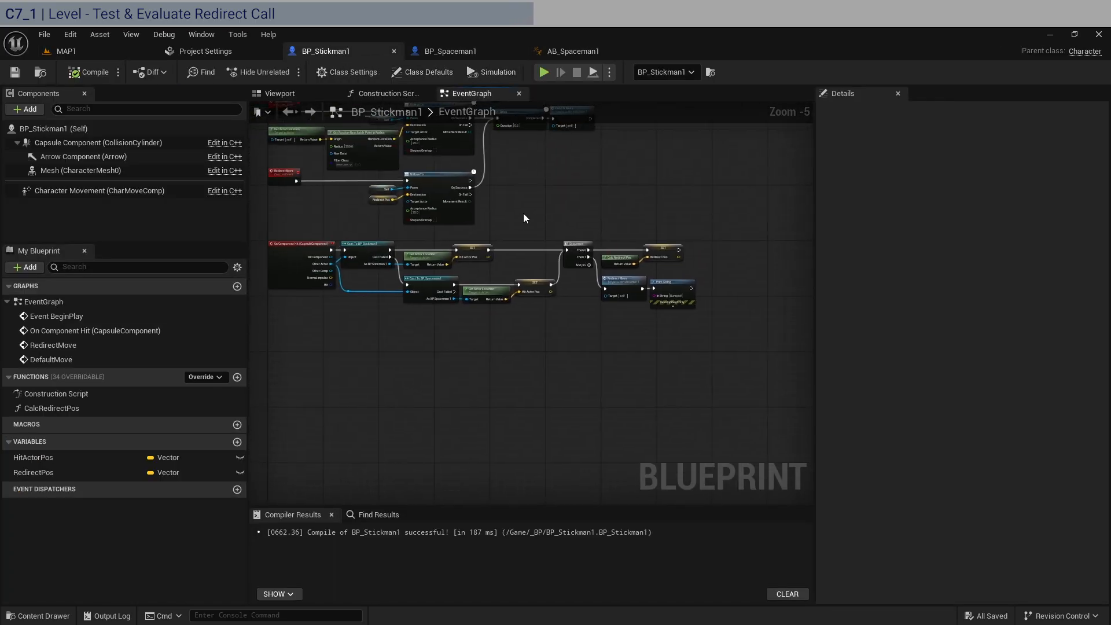
scroll(516, 222, up, 2)
right_drag(607, 221, 558, 200)
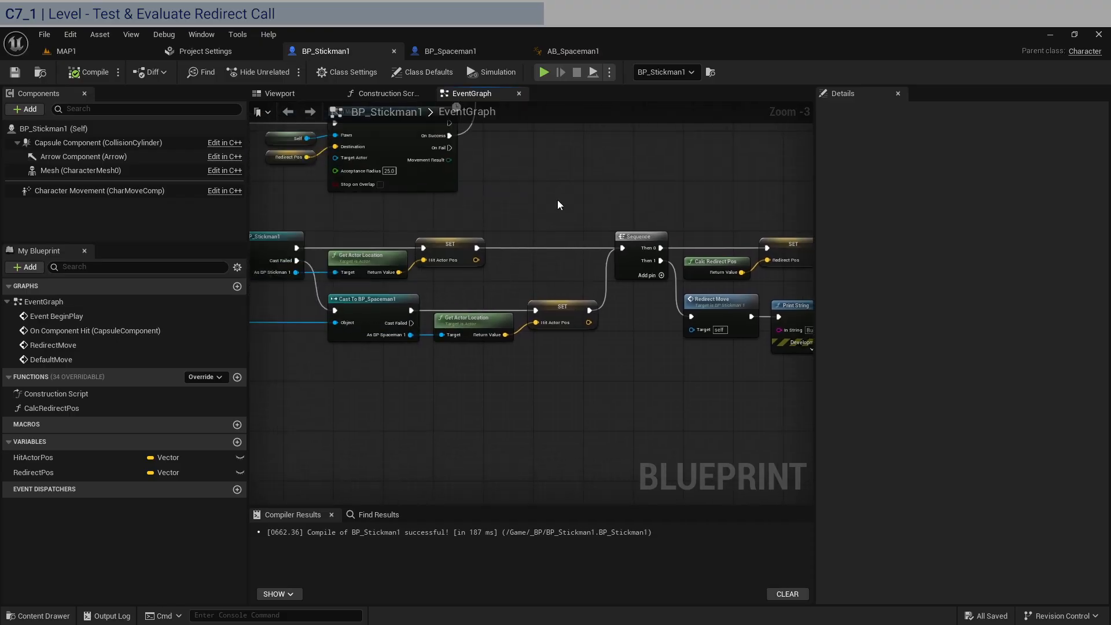
scroll(557, 205, down, 2)
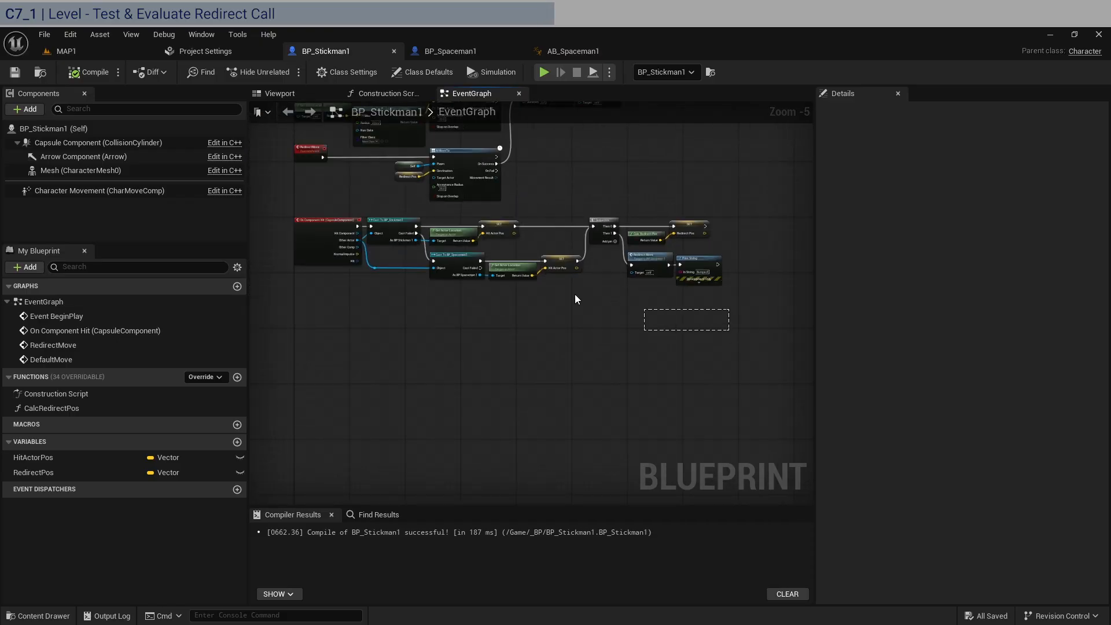
drag(575, 300, 582, 227)
scroll(440, 215, up, 2)
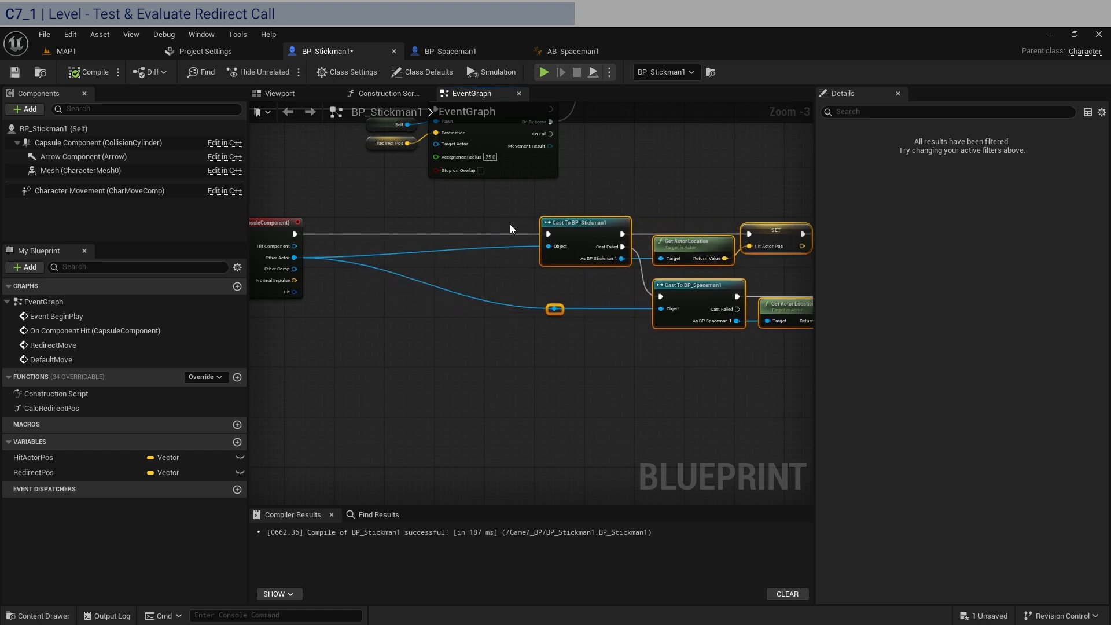
Add a Branch between On Component Hit and Cast To BP_Stickman1, with its False output executing the cast
click(453, 223)
key(b)
click(395, 216)
drag(435, 222, 450, 225)
drag(308, 235, 550, 234)
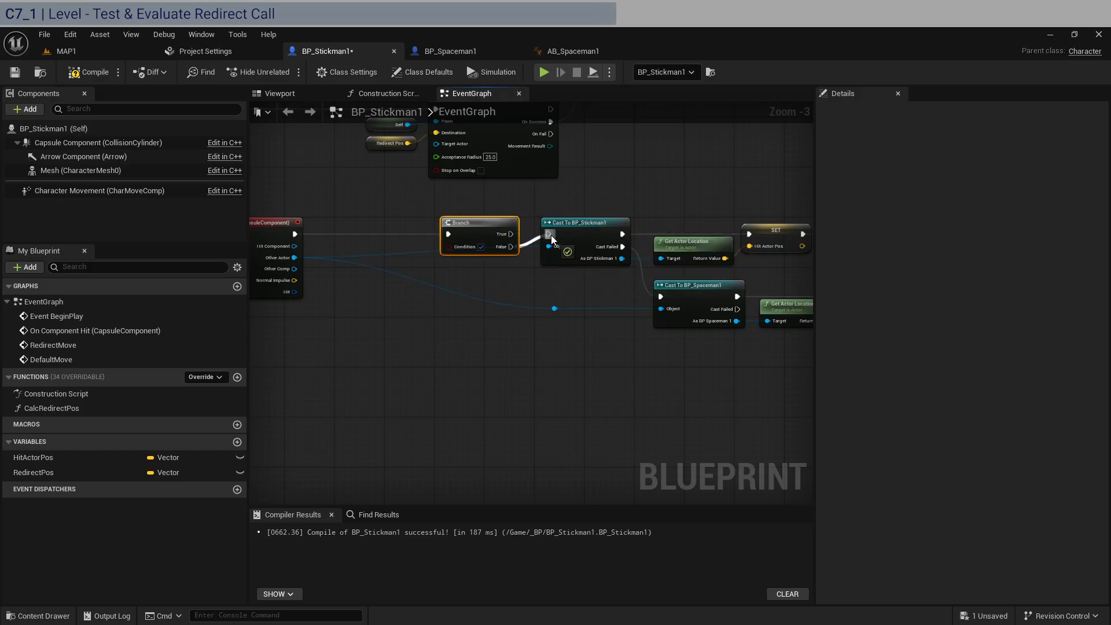
Add a reroute point to the Other Actor wire below the Branch and feed both cast nodes from it
double_click(386, 255)
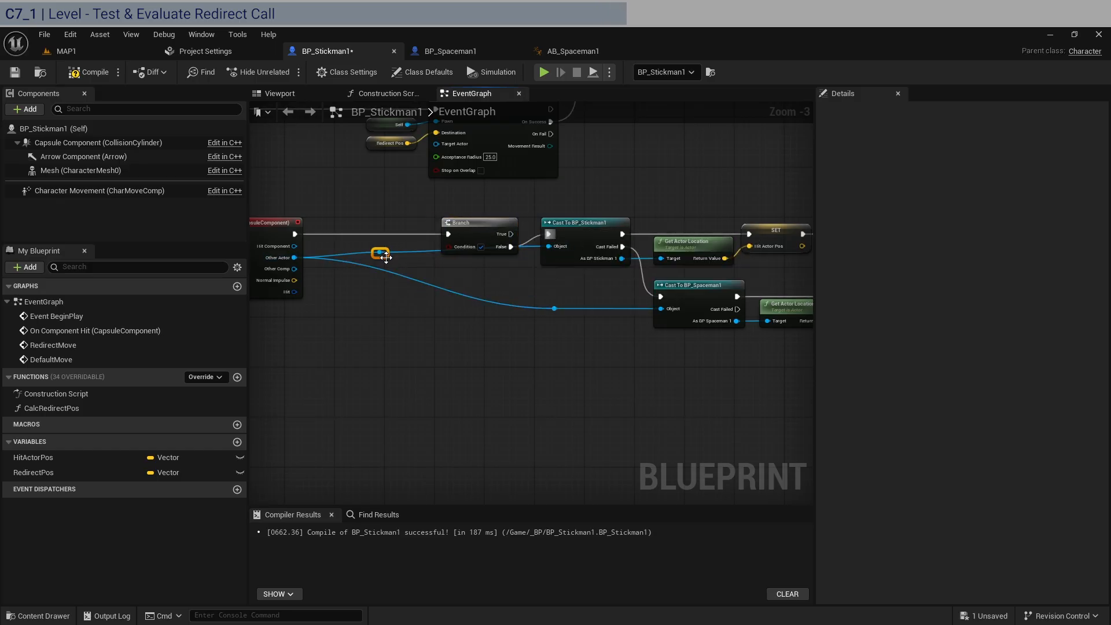
drag(385, 255, 444, 276)
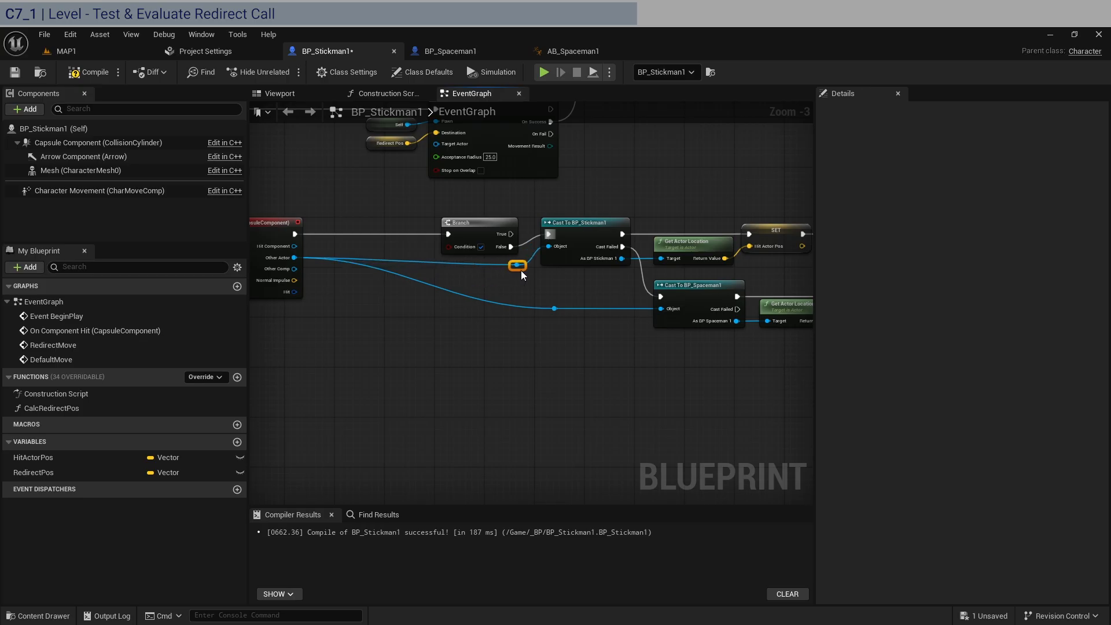
drag(516, 268, 554, 308)
Move the Print String and Redirect Move nodes away from the Sequence node to free space before Redirect Move
scroll(623, 343, down, 1)
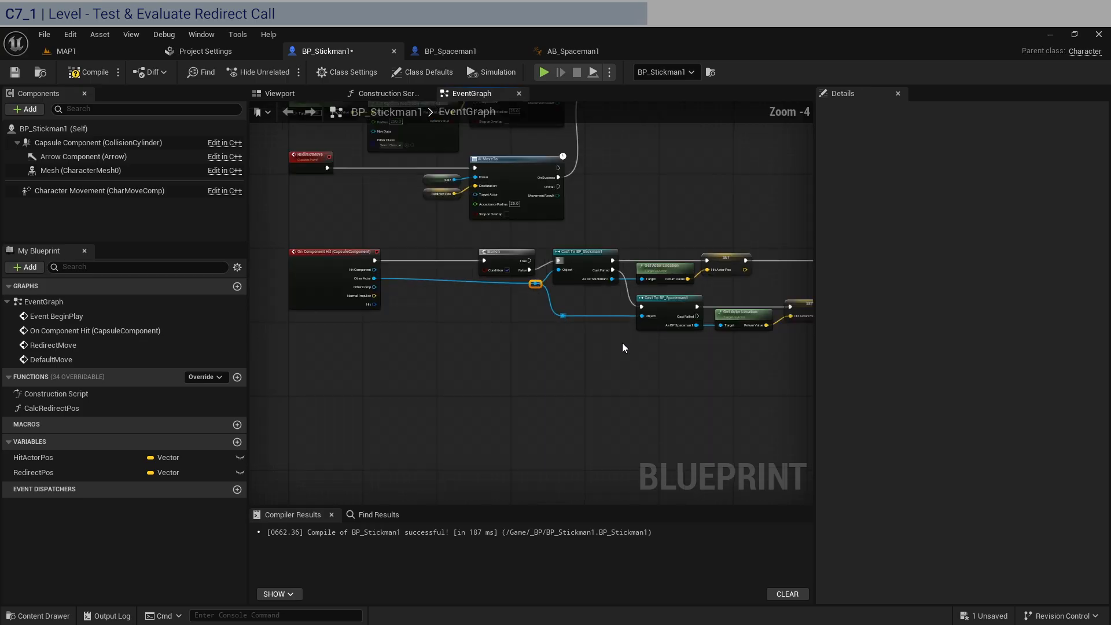
right_drag(623, 343, 635, 372)
drag(753, 376, 317, 238)
click(387, 215)
right_drag(509, 224, 321, 217)
scroll(556, 239, up, 2)
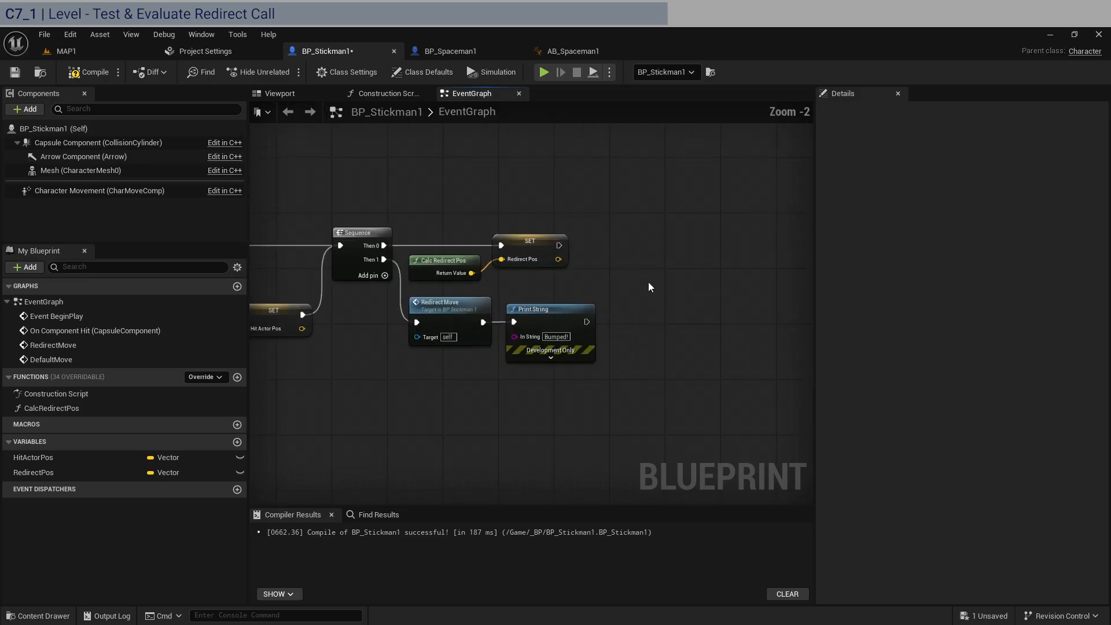
right_drag(625, 332, 509, 297)
drag(446, 285, 563, 285)
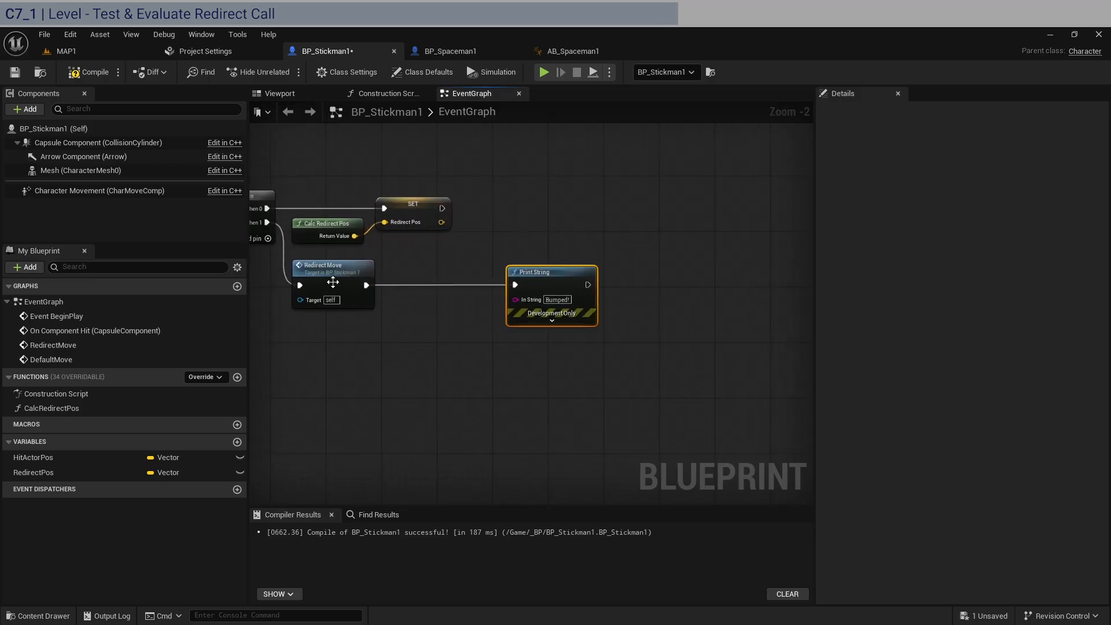
drag(333, 281, 430, 275)
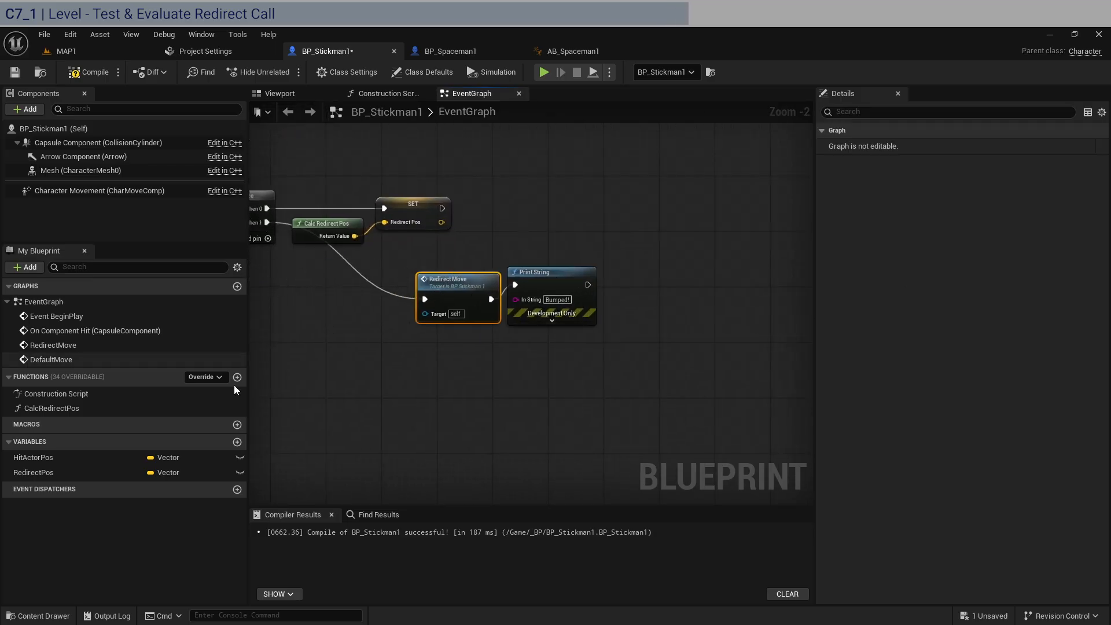
Create a Boolean variable named IsRedirecting? and compile the blueprint
click(237, 442)
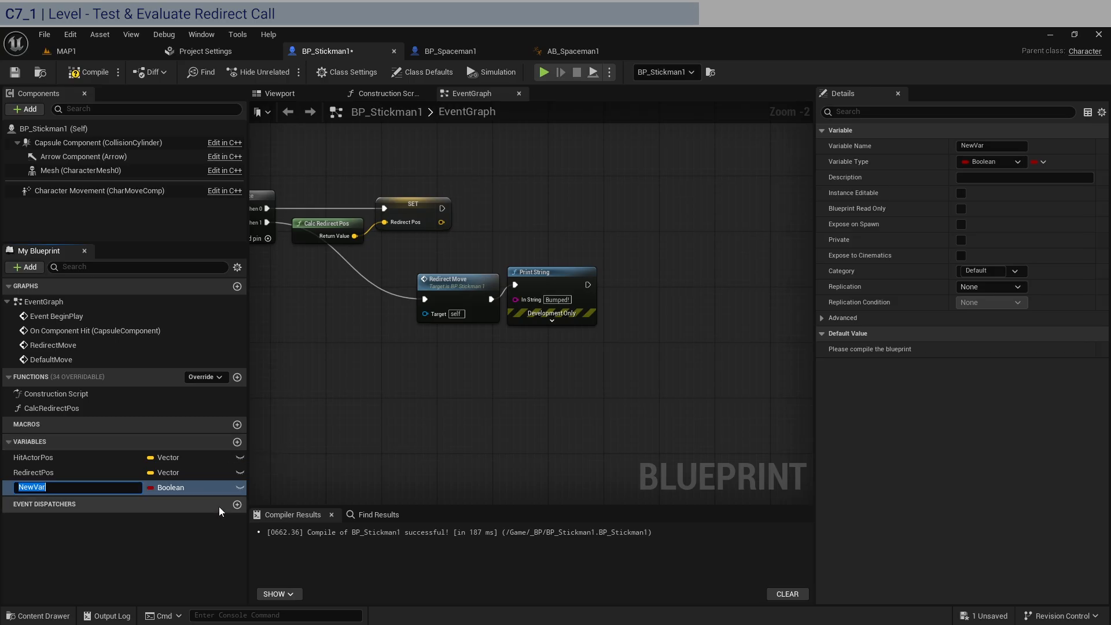
text(IsRedirecting)
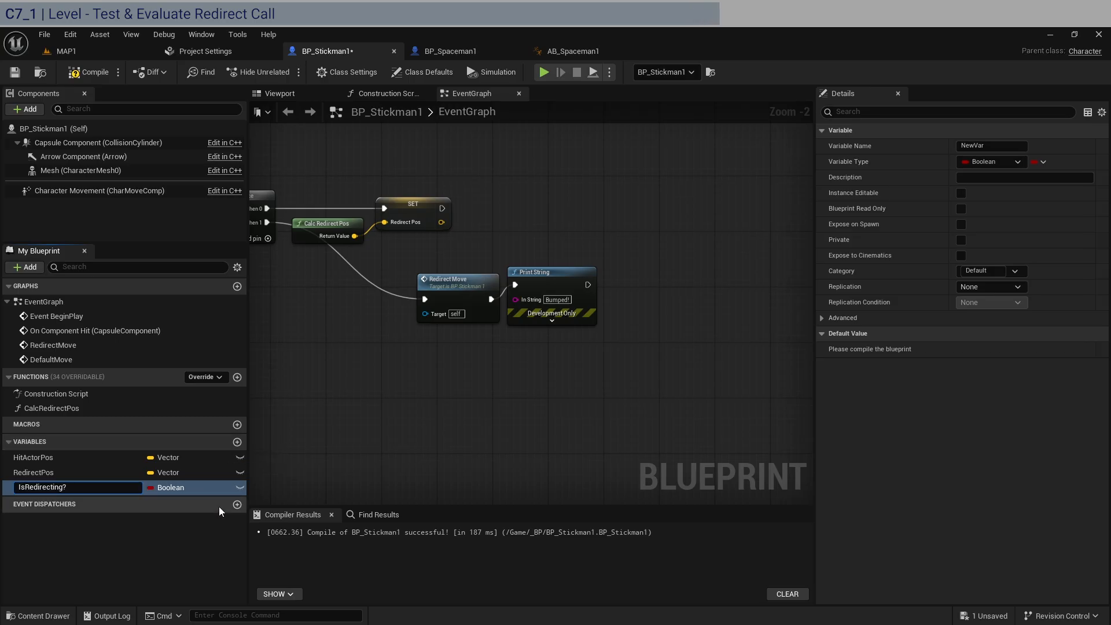
text(?)
key(Return)
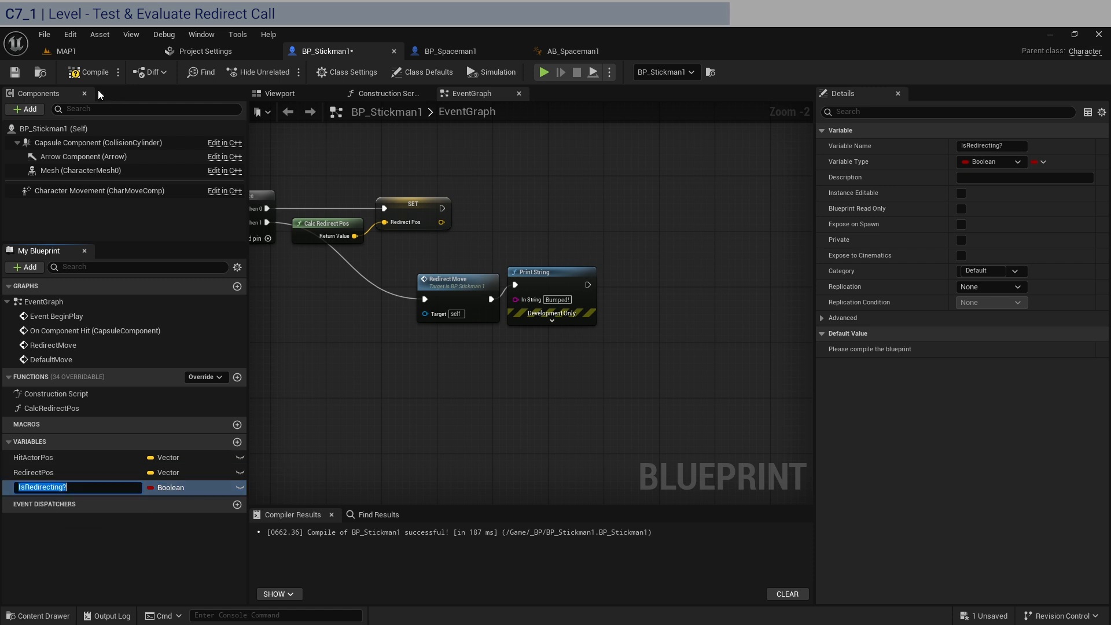
click(90, 73)
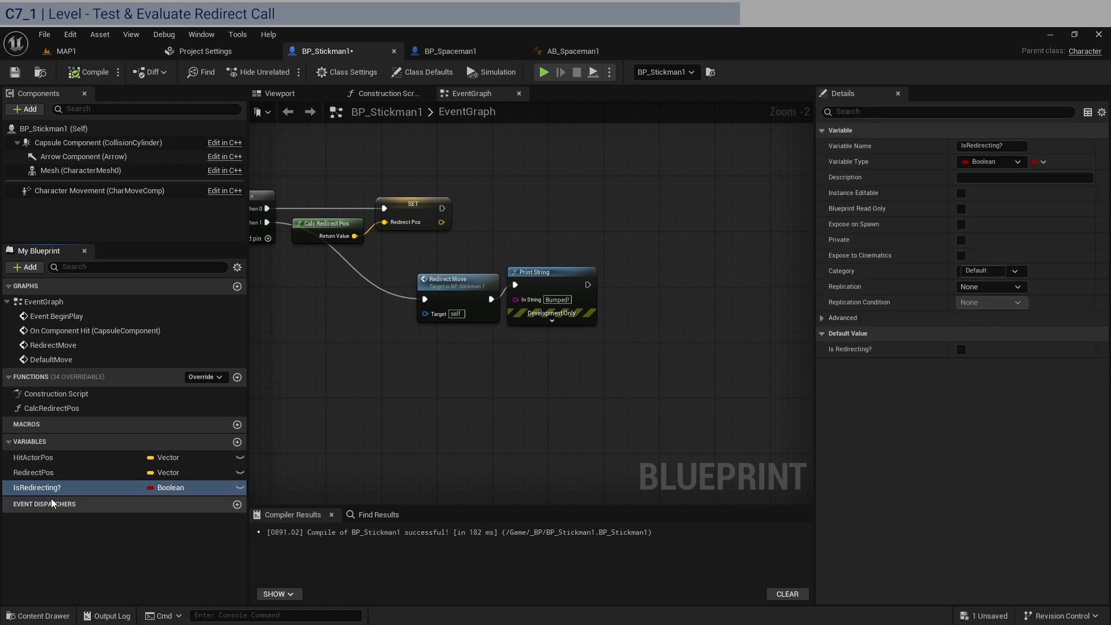
Add a Set IsRedirecting? node set to true between the Sequence's Then 1 output and Redirect Move
drag(37, 488, 296, 293)
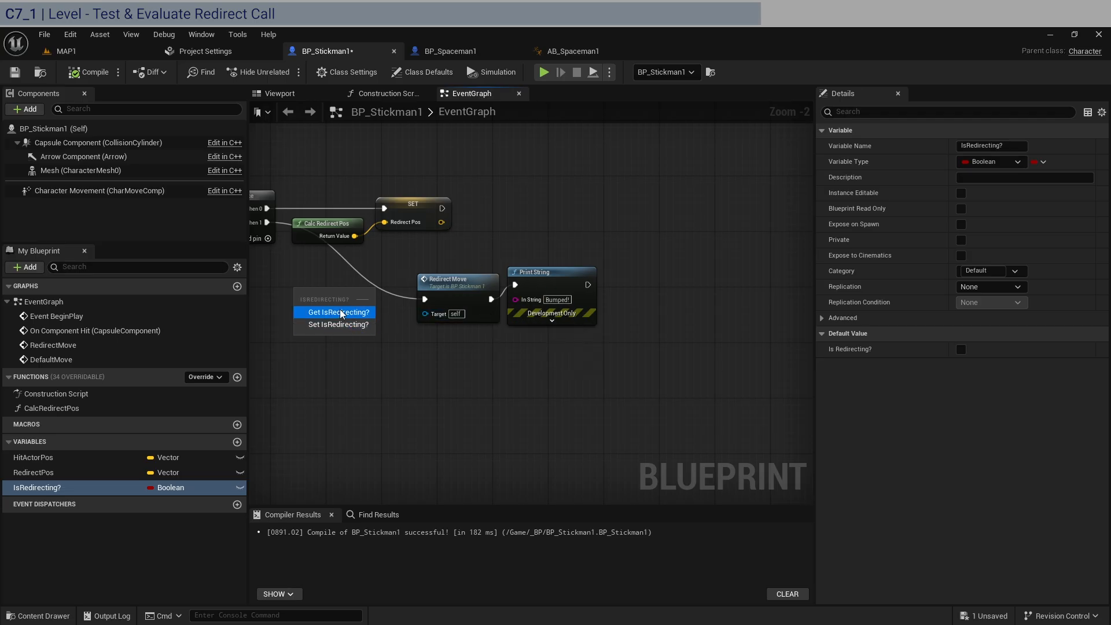
click(339, 324)
right_drag(349, 316, 443, 336)
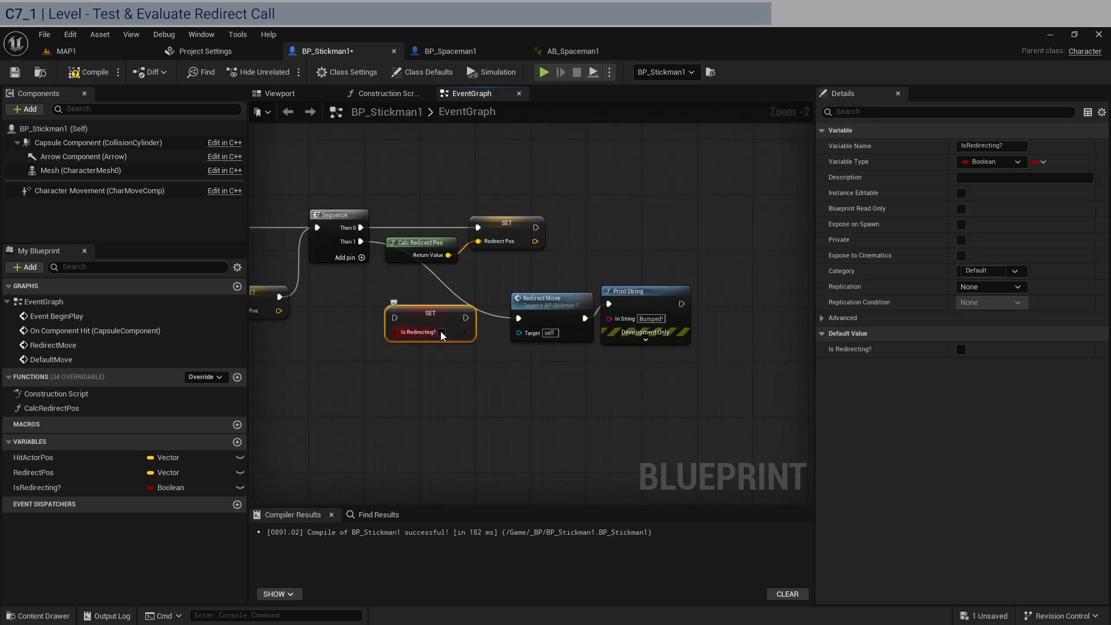
drag(360, 241, 395, 318)
drag(466, 317, 520, 318)
Line up the Set IsRedirecting?, Redirect Move and Print String nodes in one compact row
drag(421, 319, 421, 298)
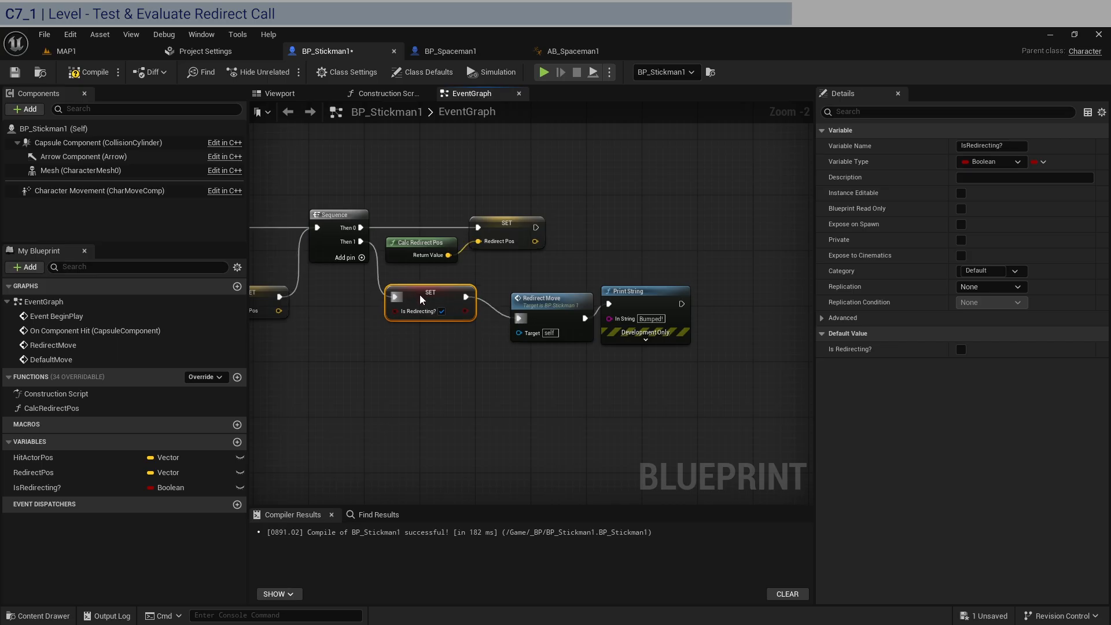
drag(635, 382, 529, 285)
mouse_move(642, 291)
mouse_down()
mouse_move(615, 269)
mouse_move(623, 283)
mouse_up()
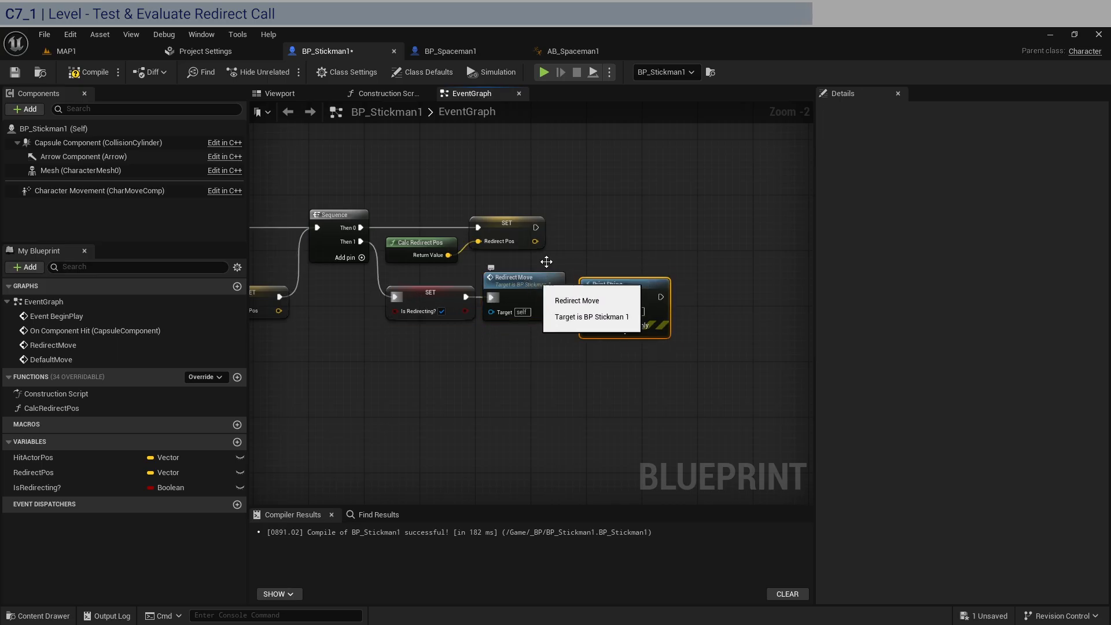
Paste a copy of the Set IsRedirecting? node beside the AI MoveTo node of the RedirectMove event
right_drag(609, 221, 648, 358)
click(484, 452)
right_drag(508, 183, 555, 376)
right_drag(515, 377, 655, 407)
scroll(617, 344, down, 2)
right_drag(619, 349, 619, 321)
key(ctrl+v)
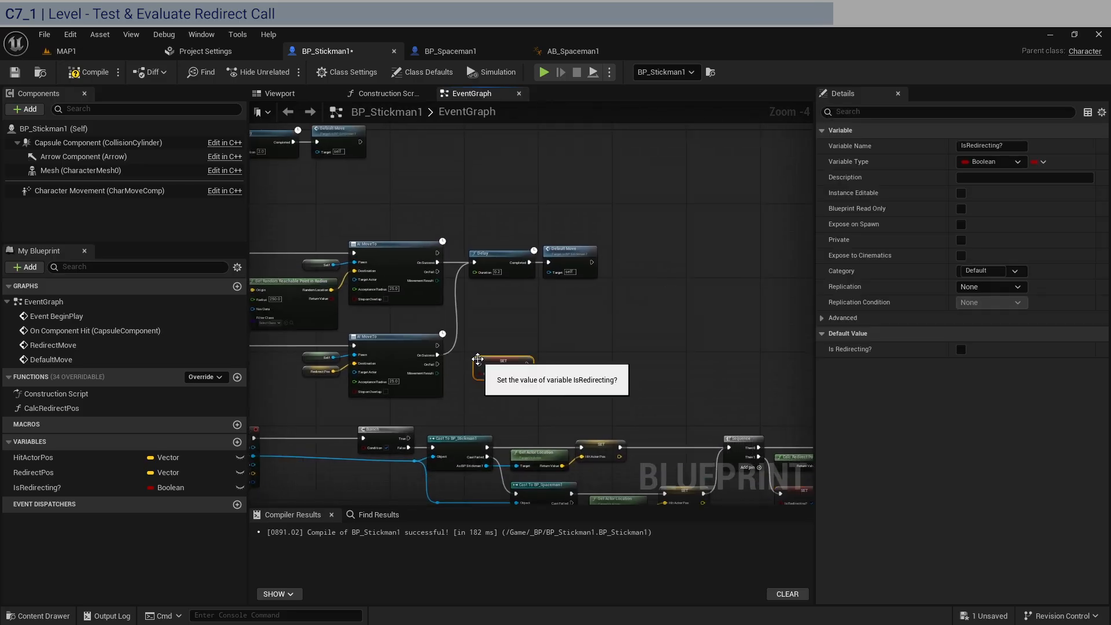
Set the copied IsRedirecting? node to false and wire it between On Success of RedirectMove's AI MoveTo and the Delay node
scroll(476, 363, up, 4)
drag(400, 352, 472, 166)
click(545, 389)
scroll(576, 302, down, 2)
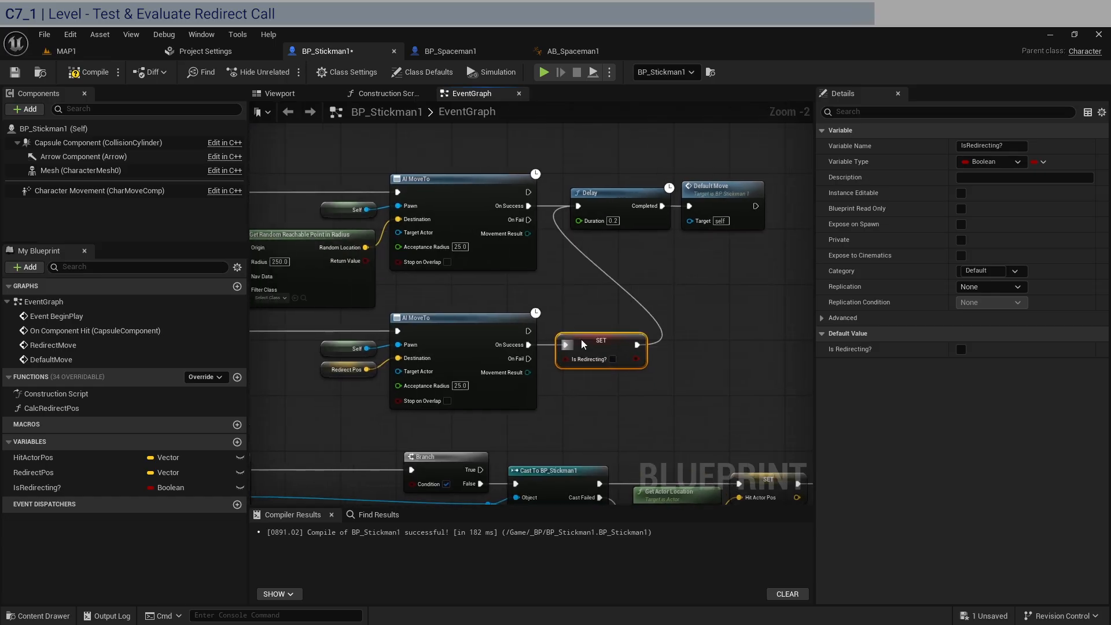
drag(582, 340, 579, 341)
Move the Delay and Default Move nodes farther right to make room for the Set IsRedirecting? node
right_drag(560, 400, 694, 368)
drag(724, 383, 474, 290)
right_drag(711, 249, 508, 247)
drag(684, 231, 562, 180)
drag(540, 161, 637, 162)
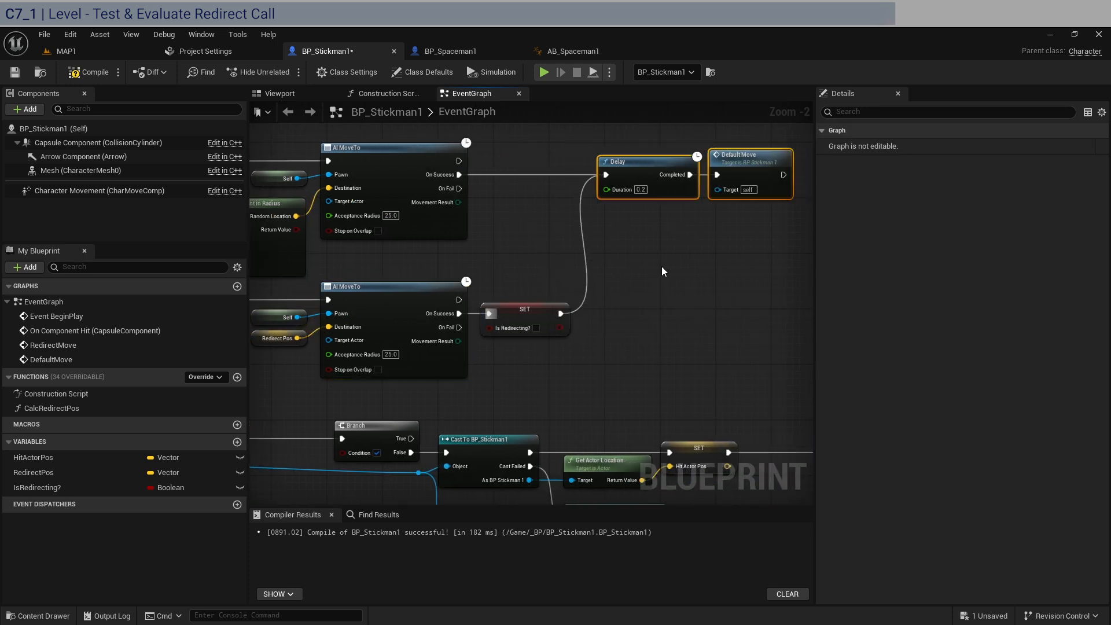
Connect an IsRedirecting? getter to the Condition of the Branch that follows On Component Hit
scroll(664, 271, down, 2)
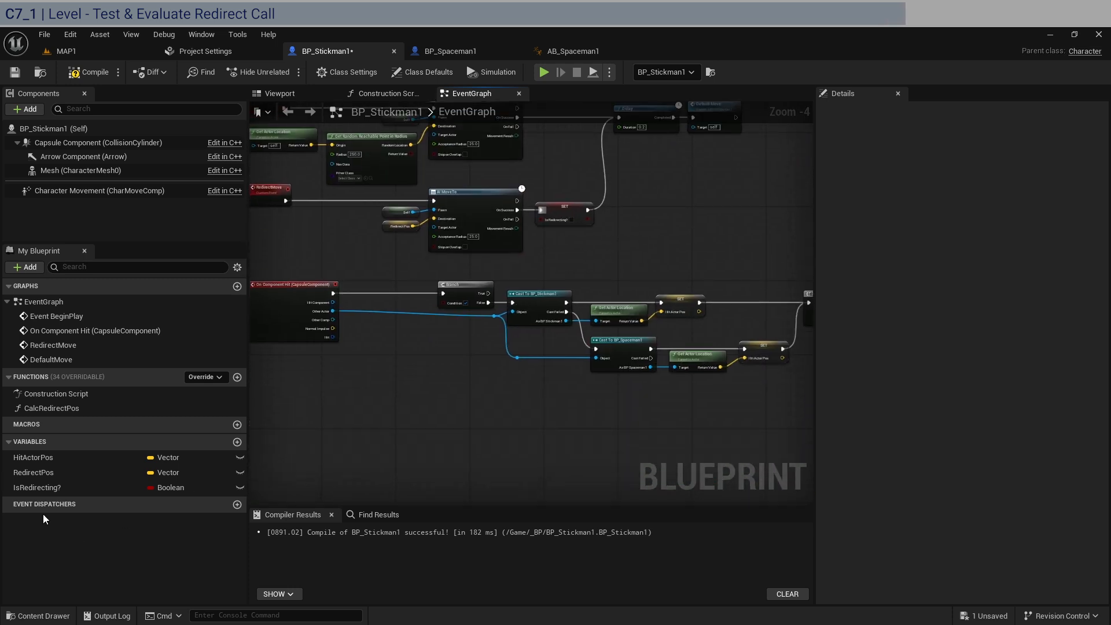
click(37, 488)
drag(37, 488, 446, 302)
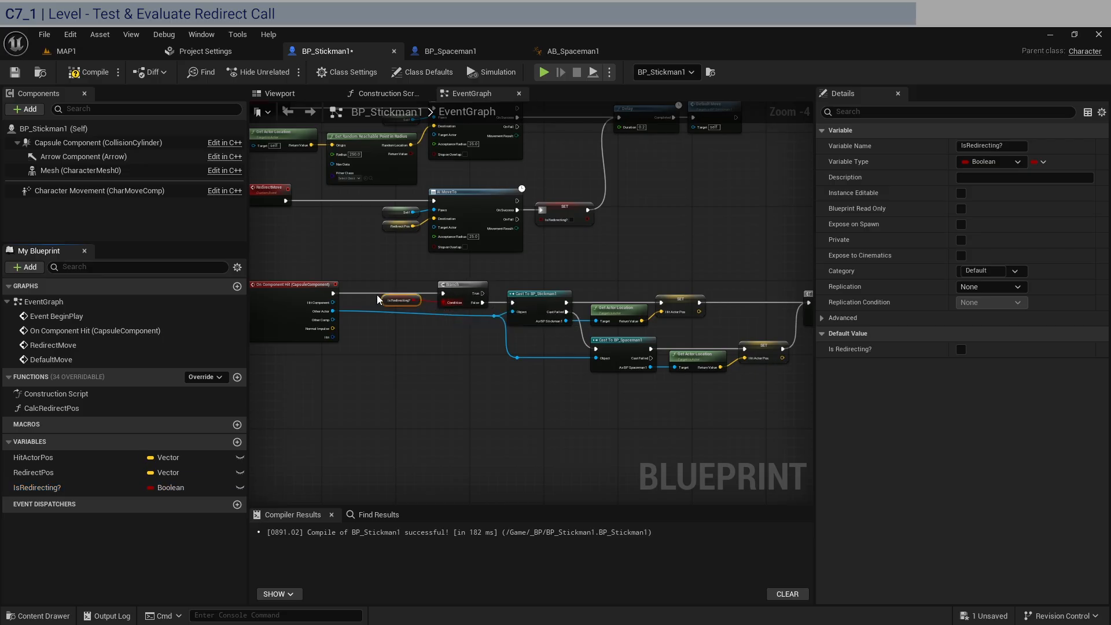
scroll(377, 299, up, 4)
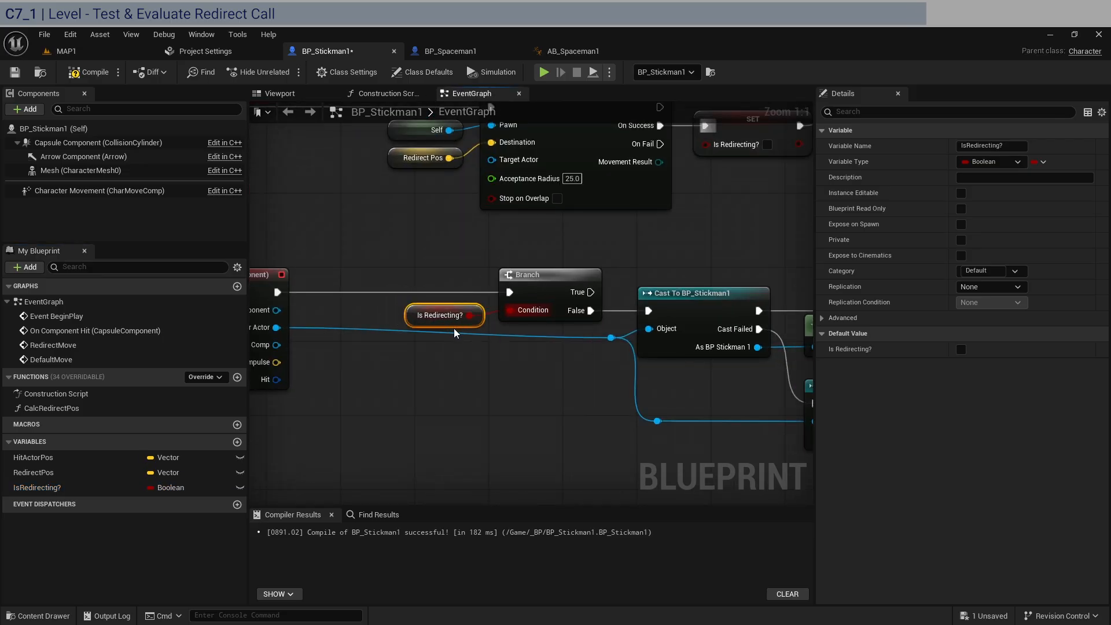
drag(591, 291, 677, 256)
click(554, 366)
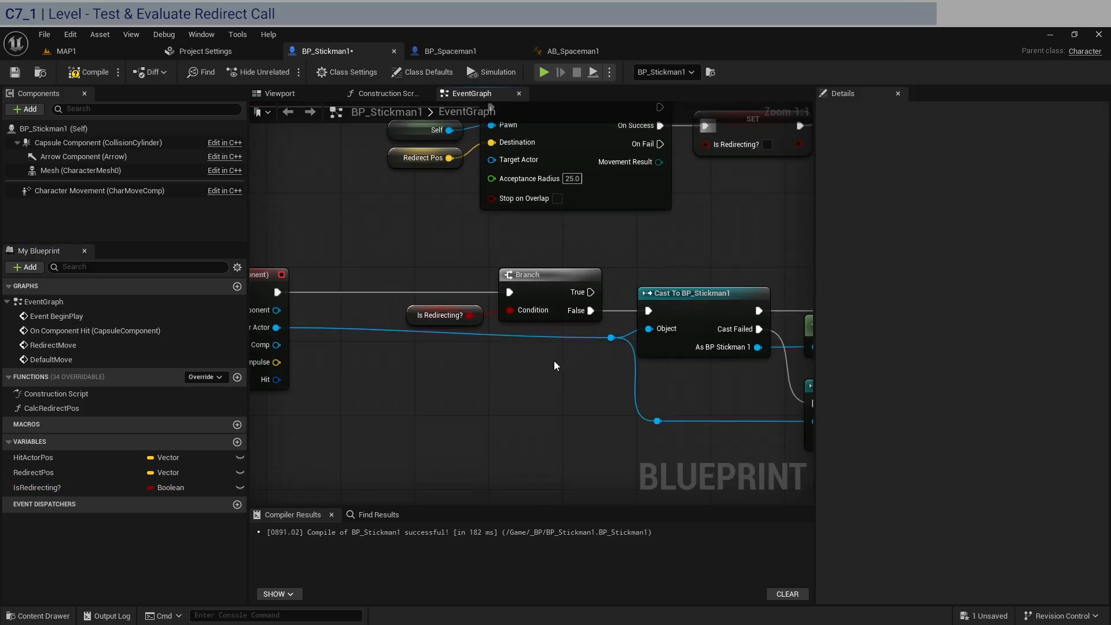
Add a reroute node on the Other Actor wire below Is Redirecting? and move all downstream nodes closer to On Component Hit
double_click(425, 335)
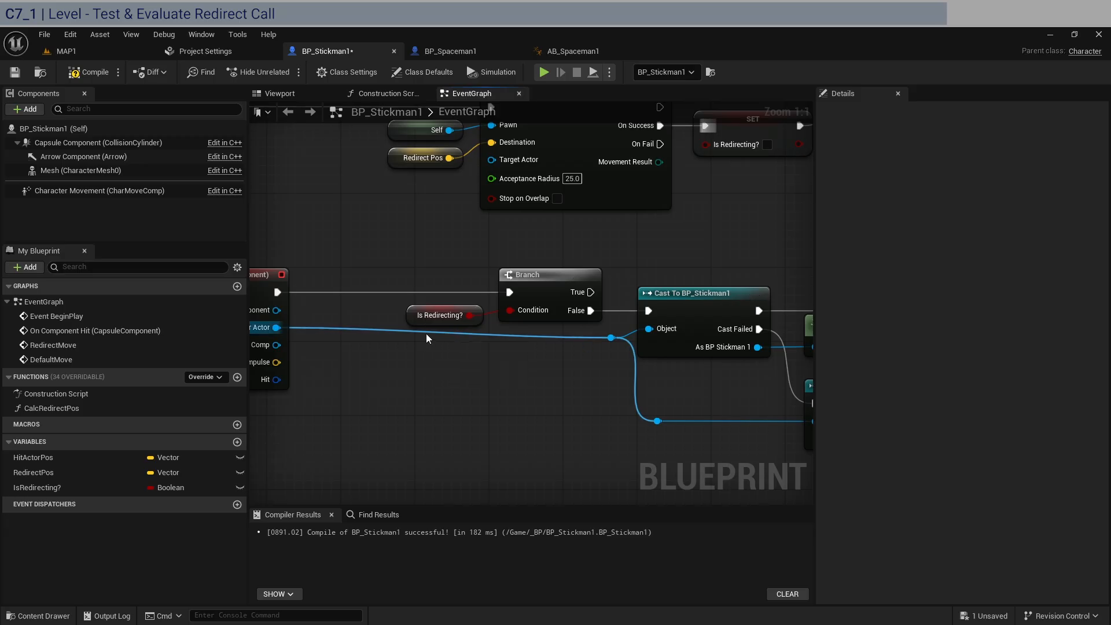
scroll(426, 346, down, 4)
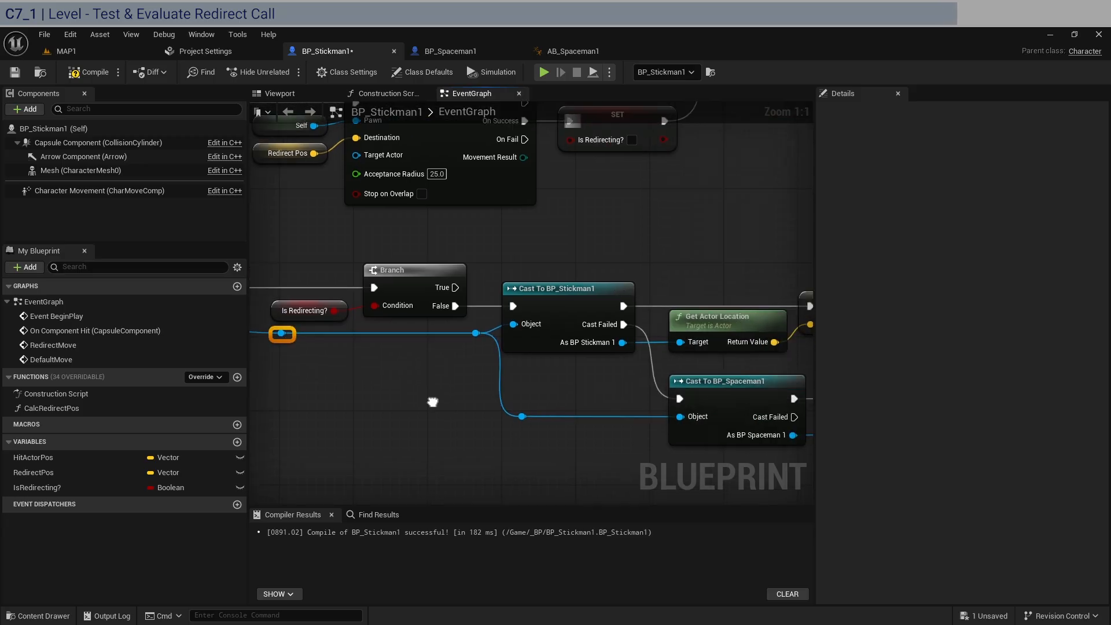
scroll(718, 412, down, 1)
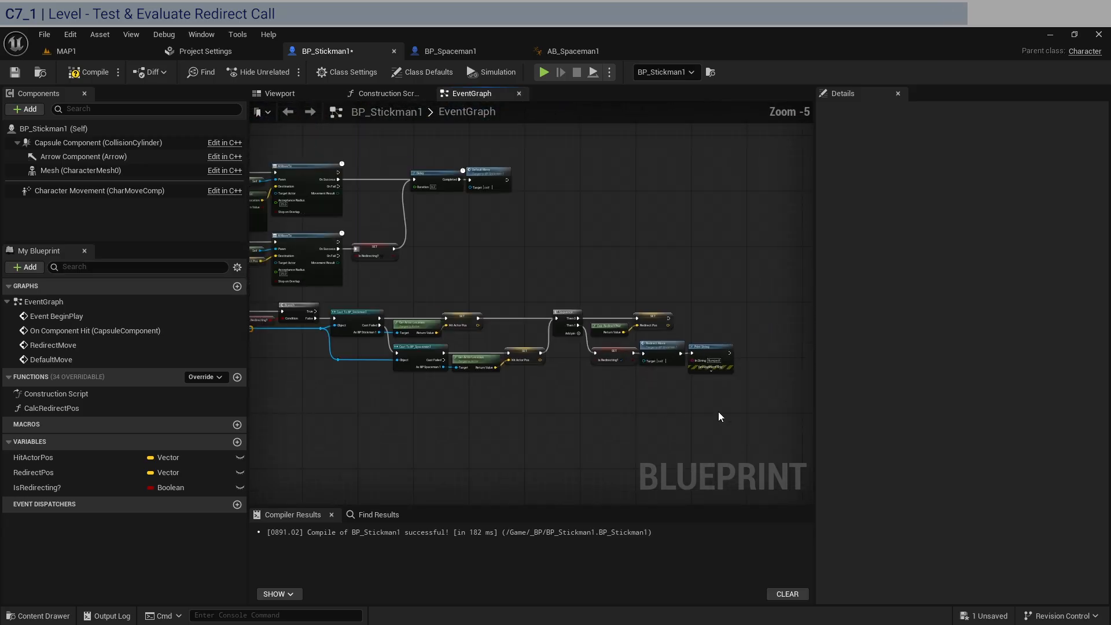
drag(799, 411, 246, 301)
scroll(342, 300, up, 5)
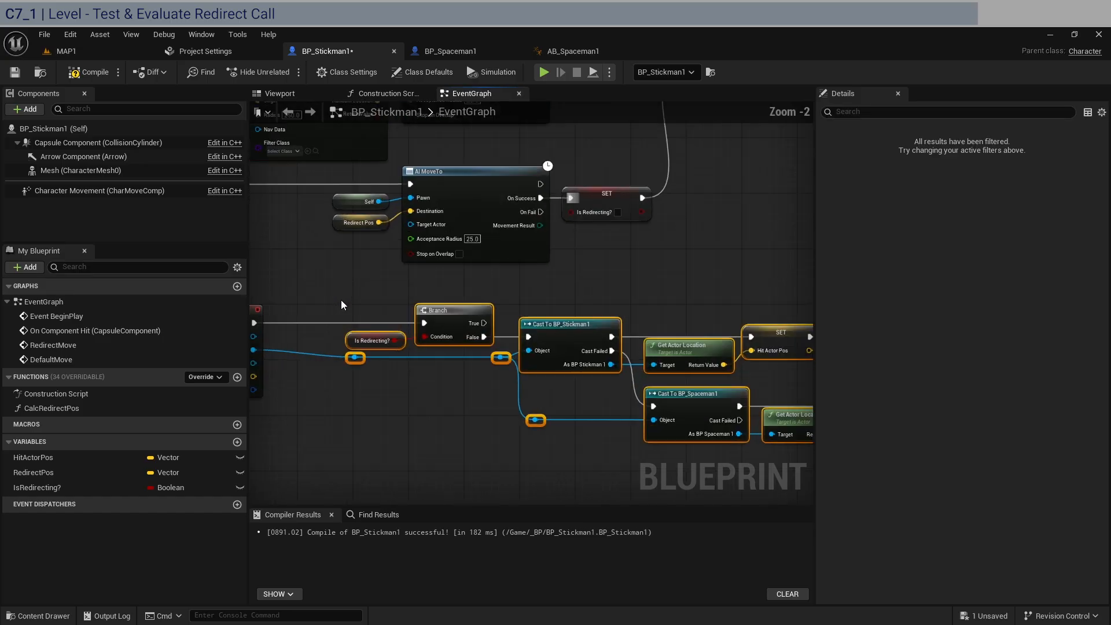
drag(453, 318, 406, 316)
right_drag(351, 305, 515, 286)
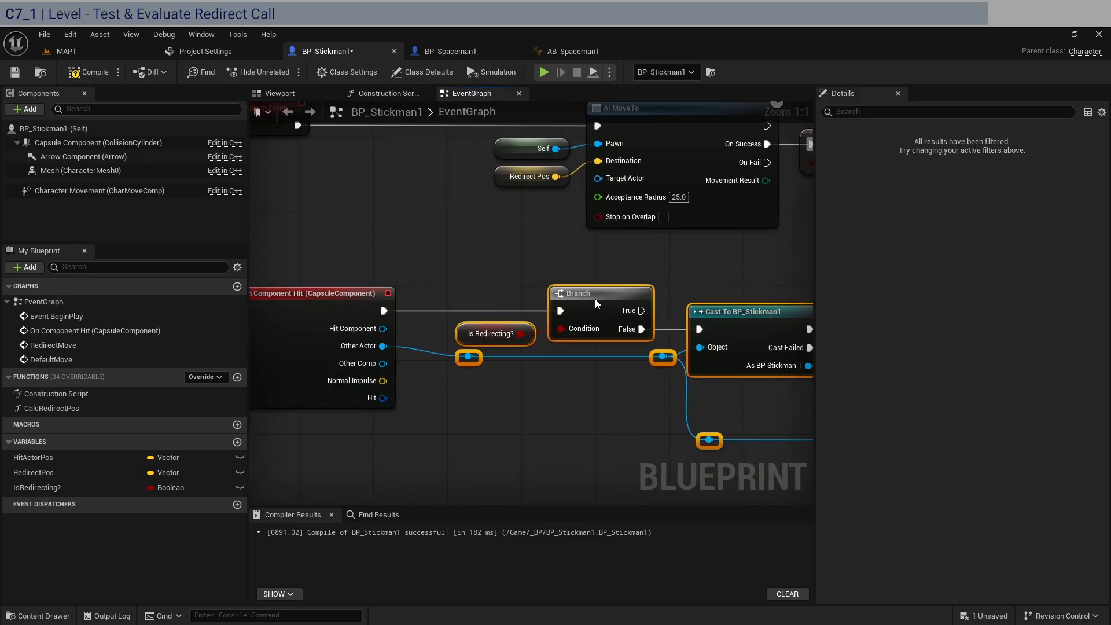
drag(595, 299, 550, 296)
click(553, 275)
right_drag(698, 300, 504, 266)
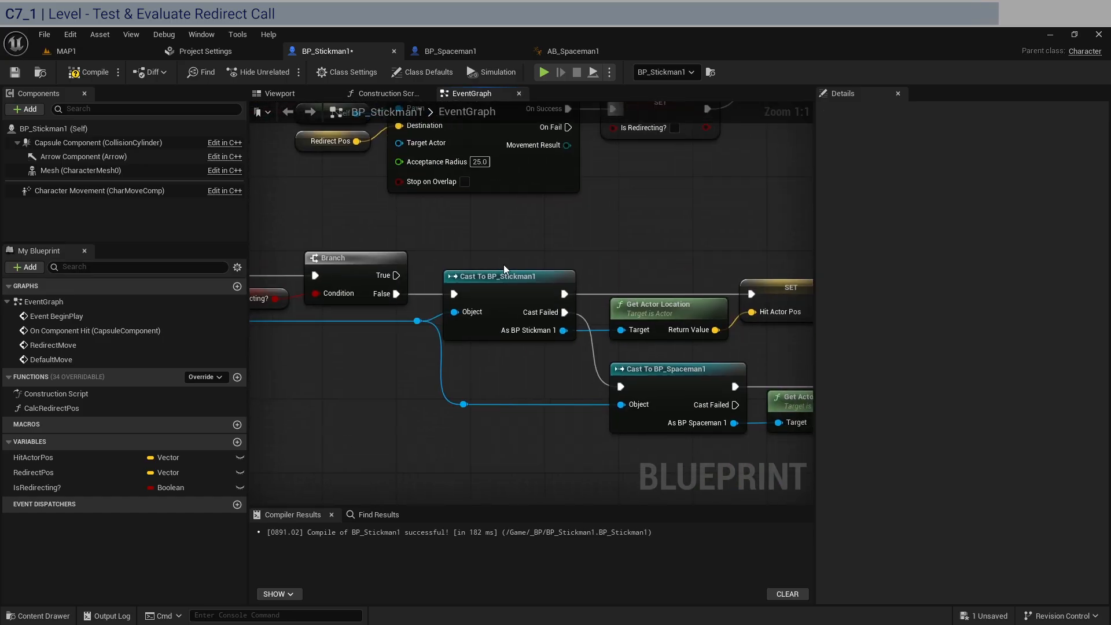
Compile and save BP_Stickman1, and play-test MAP1 to observe how the characters redirect after collisions
scroll(503, 266, down, 1)
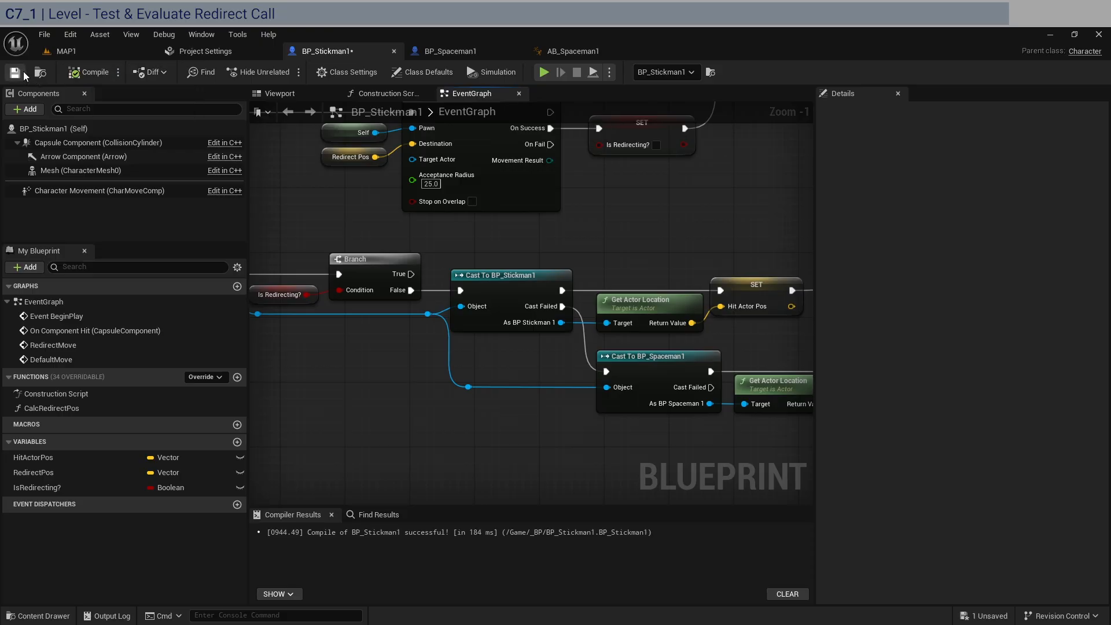
click(67, 51)
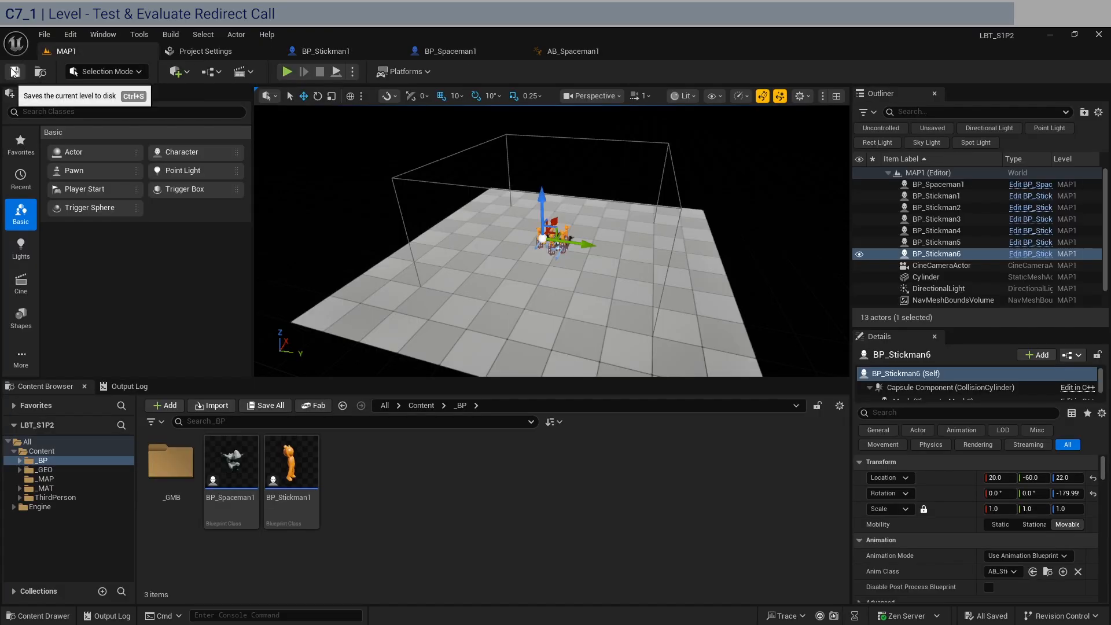
click(294, 72)
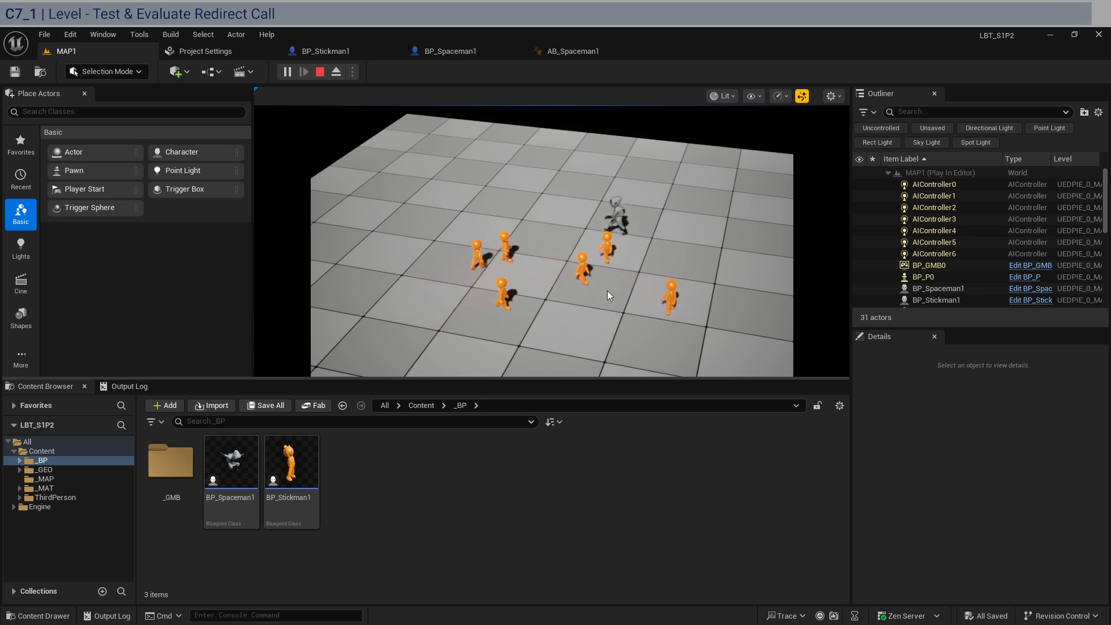
key(Escape)
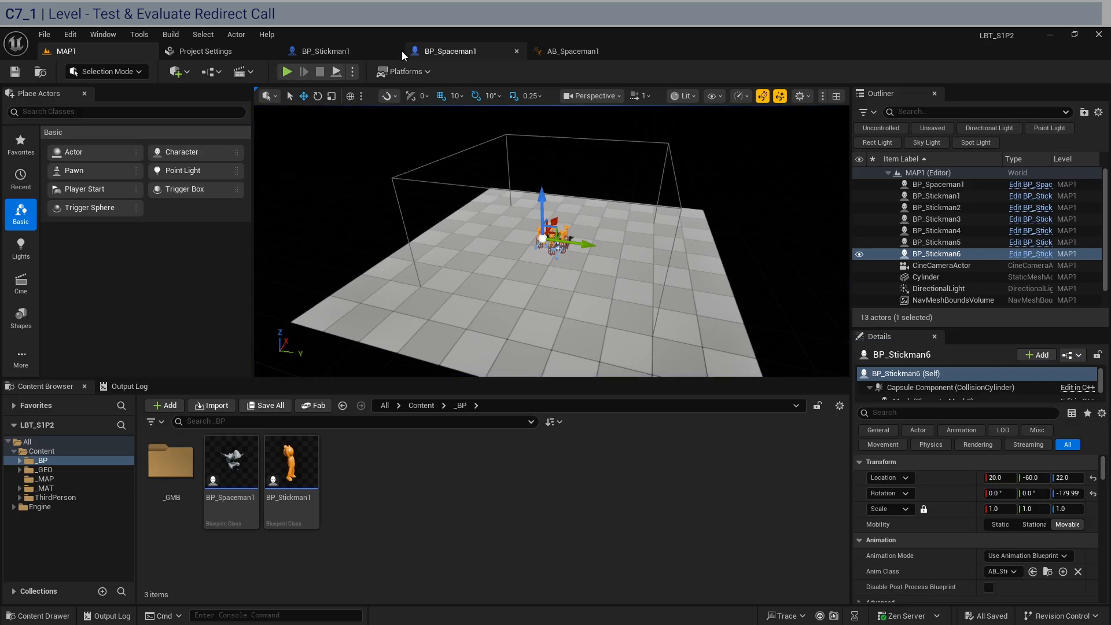
In BP_Stickman1, disconnect the Branch from the hit execution flow and set it aside with Is Redirecting? above the cast chains
click(336, 51)
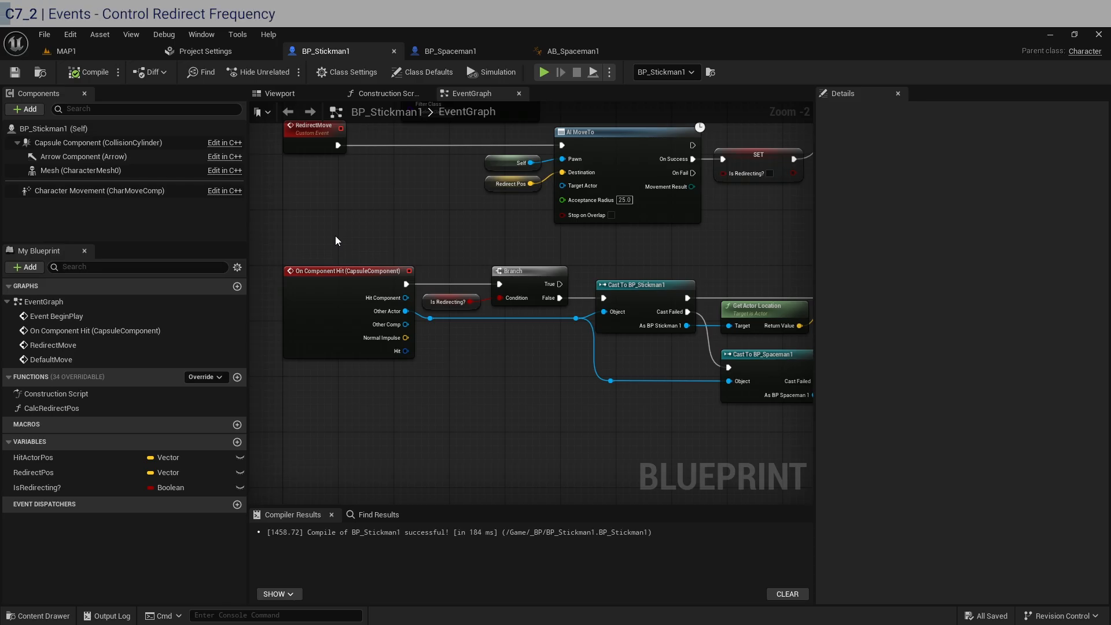
right_drag(548, 242, 400, 229)
scroll(401, 228, down, 1)
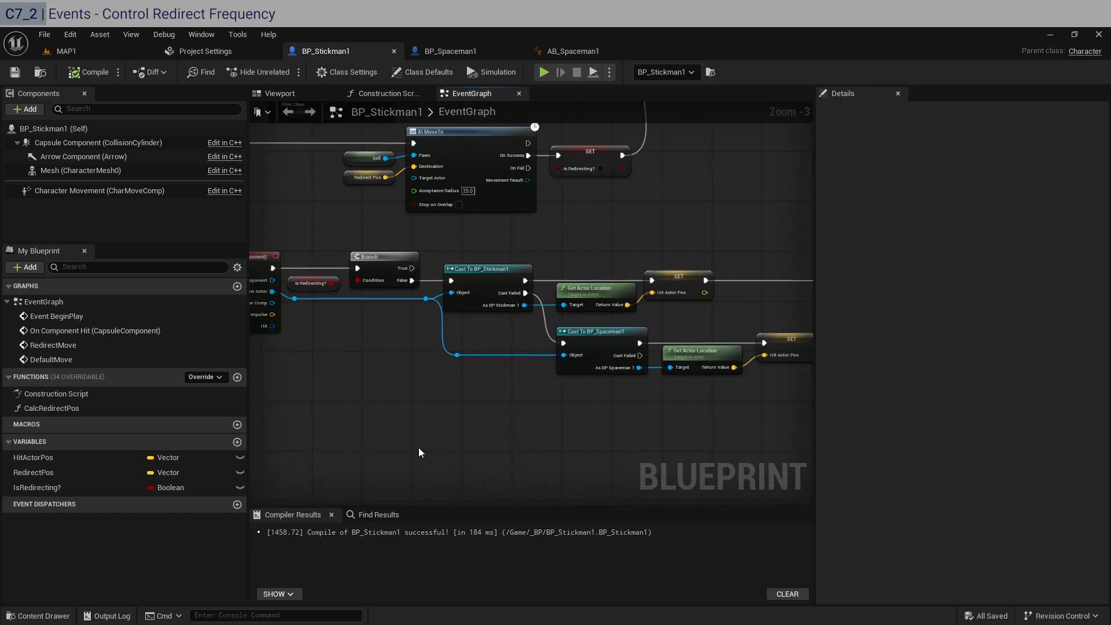
right_drag(352, 244, 380, 245)
alt+click(426, 274)
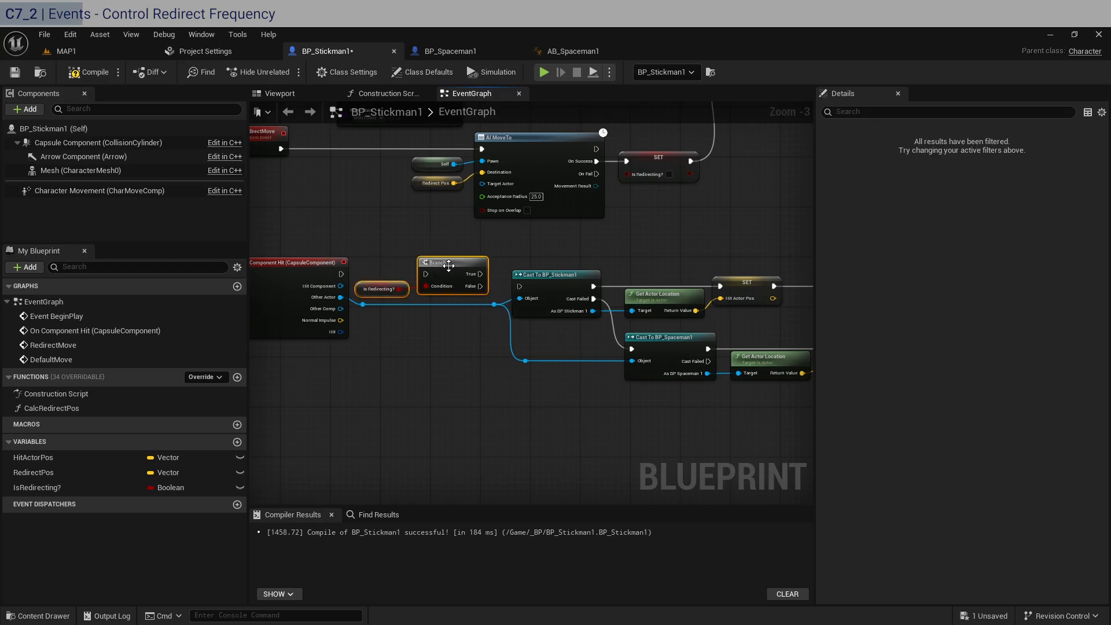
drag(439, 286, 508, 499)
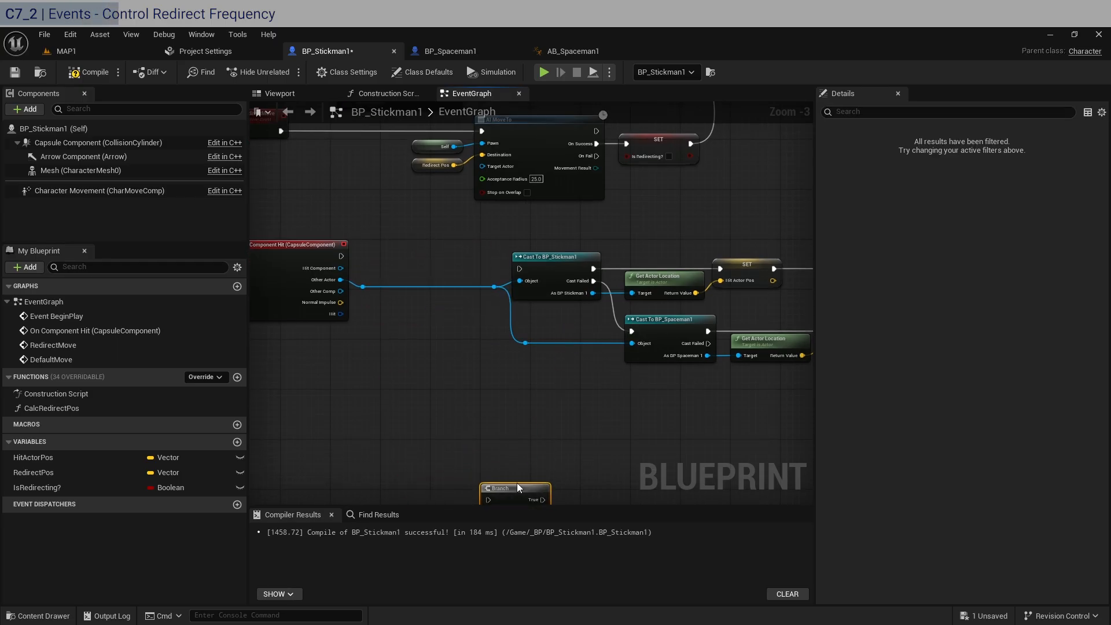
drag(517, 484, 744, 239)
drag(741, 232, 729, 207)
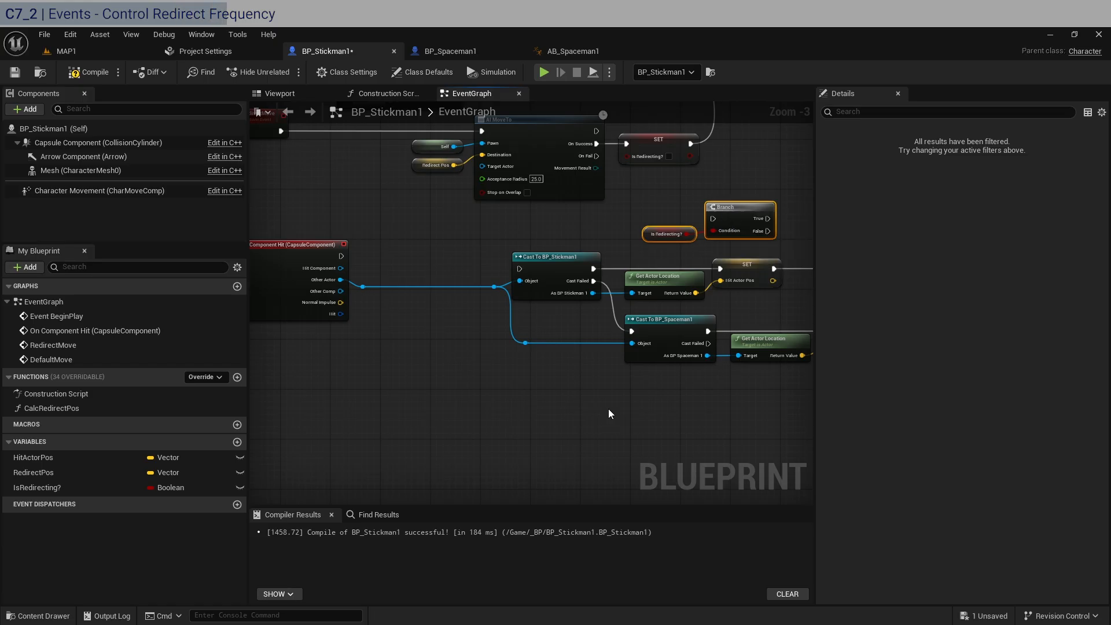
Break the execution link into Cast To BP_Spaceman1 and delete the reroute nodes on the Other Actor wire
alt+click(634, 331)
click(525, 344)
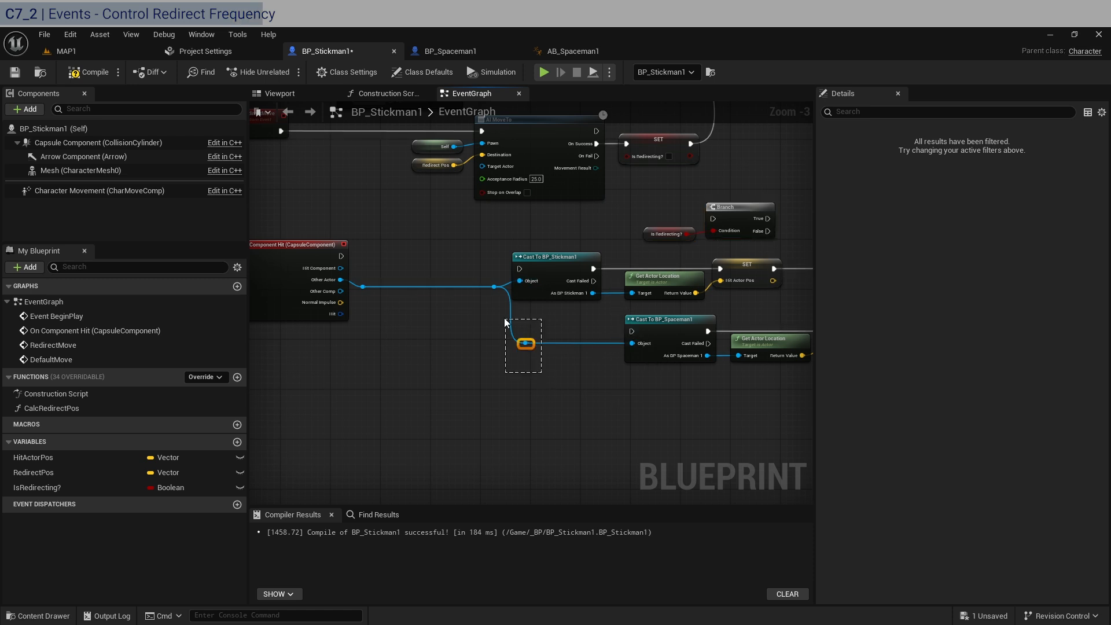
key(Delete)
drag(494, 313, 363, 278)
key(Delete)
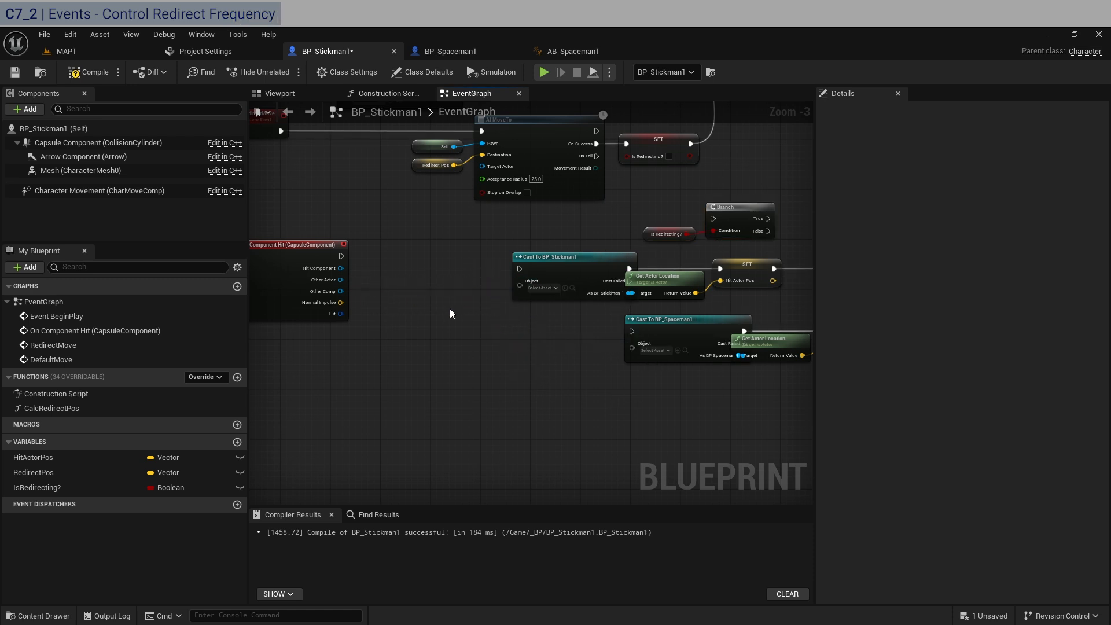
Wire On Component Hit's execution and Other Actor outputs to Cast To BP_Spaceman1, and reposition the event node lower in the graph
drag(297, 248, 636, 333)
right_drag(391, 312, 532, 331)
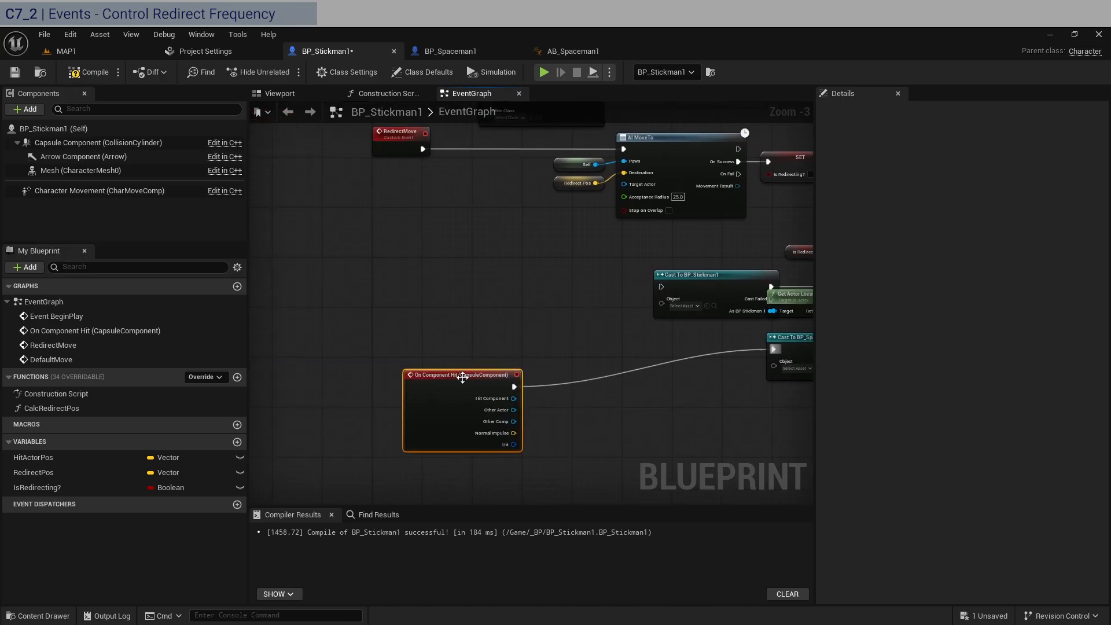
drag(462, 375, 433, 368)
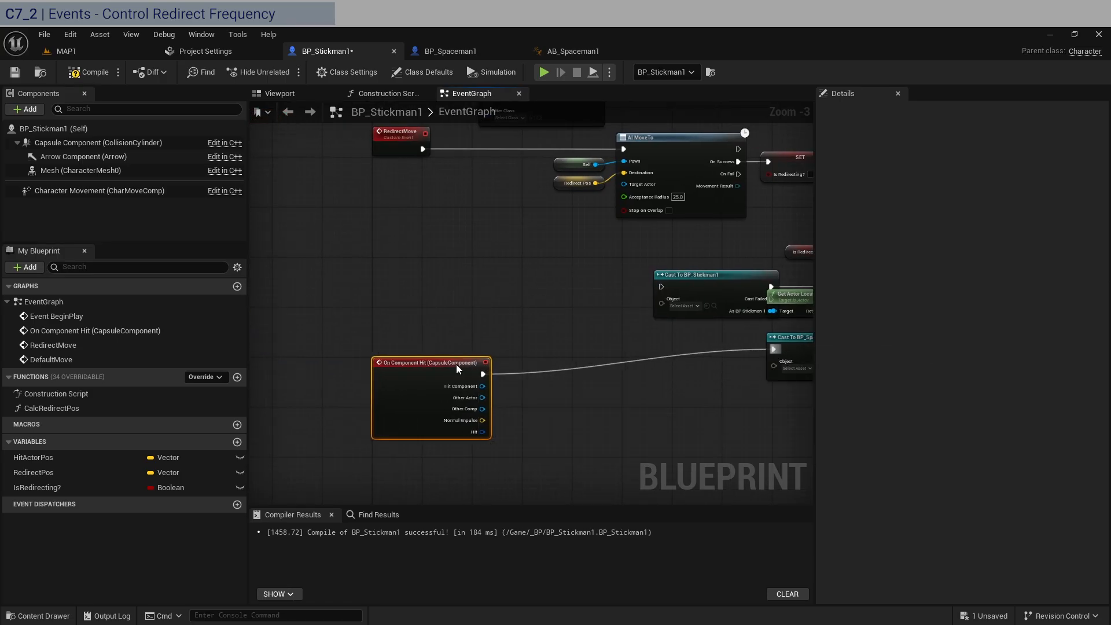
right_drag(544, 382, 429, 307)
drag(369, 323, 531, 313)
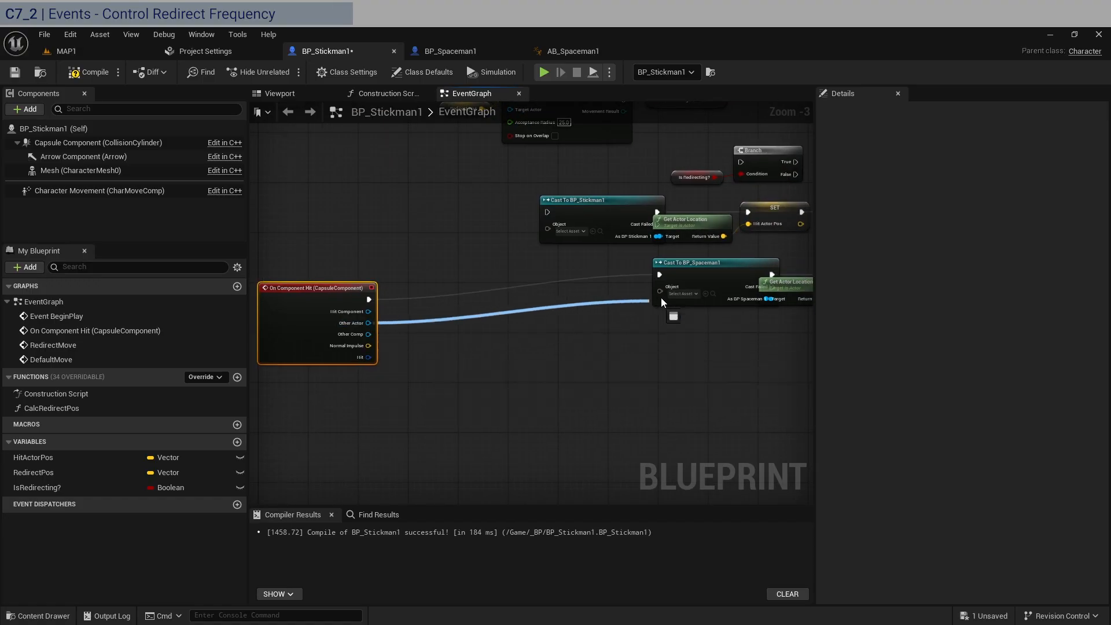
drag(662, 297, 660, 291)
Move the Cast To BP_Spaceman1 chain closer to On Component Hit and line up the Sequence node group with it
right_drag(755, 345, 594, 351)
scroll(664, 364, down, 1)
drag(665, 364, 318, 314)
right_drag(567, 341, 426, 335)
drag(752, 350, 572, 314)
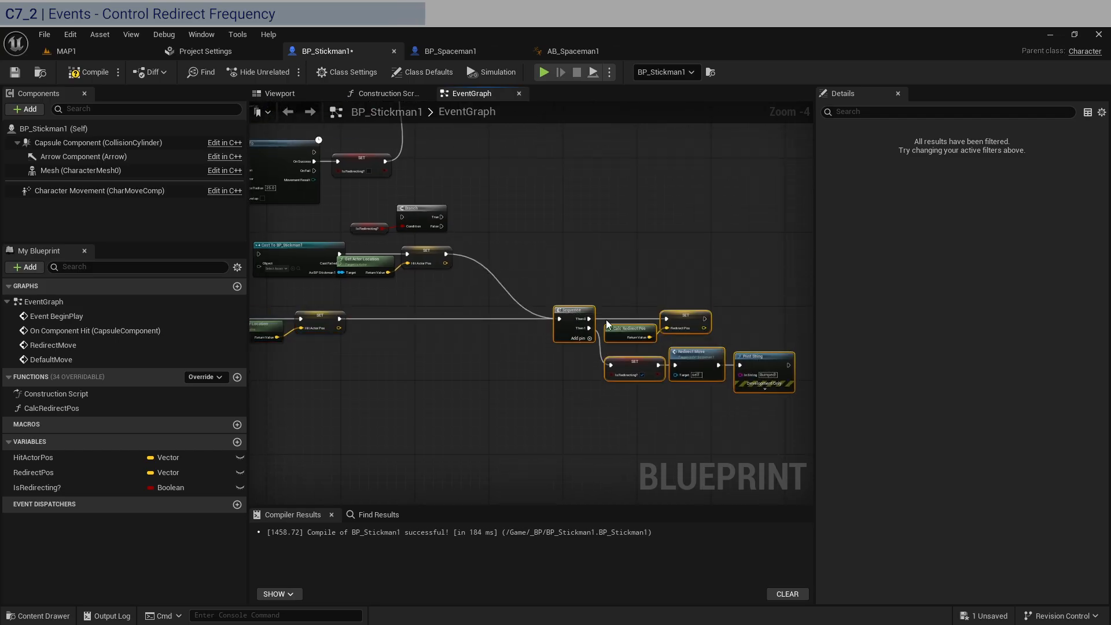
Move the Cast To BP_Stickman1 chain below the Spaceman chain and connect Cast To BP_Spaceman1's Cast Failed output to it
right_drag(468, 222, 640, 232)
drag(625, 307, 435, 398)
scroll(410, 354, up, 4)
drag(355, 323, 408, 435)
drag(493, 427, 482, 381)
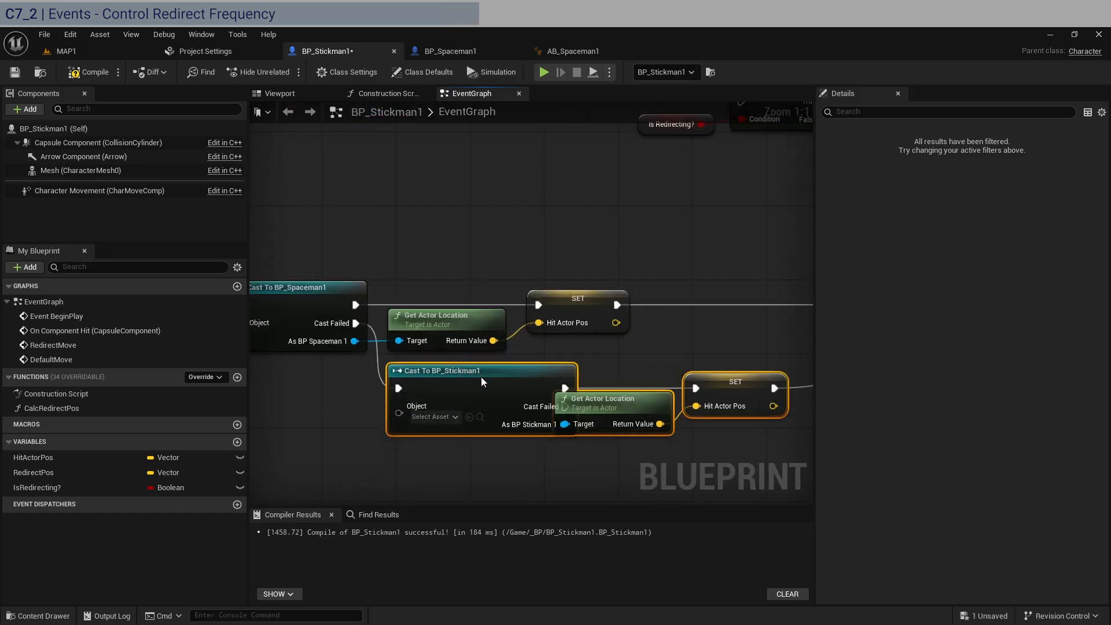
Connect Other Actor to the Object input of Cast To BP_Stickman1, routing the wire through a reroute node below Cast To BP_Spaceman1
drag(652, 346, 422, 280)
right_drag(423, 281, 598, 217)
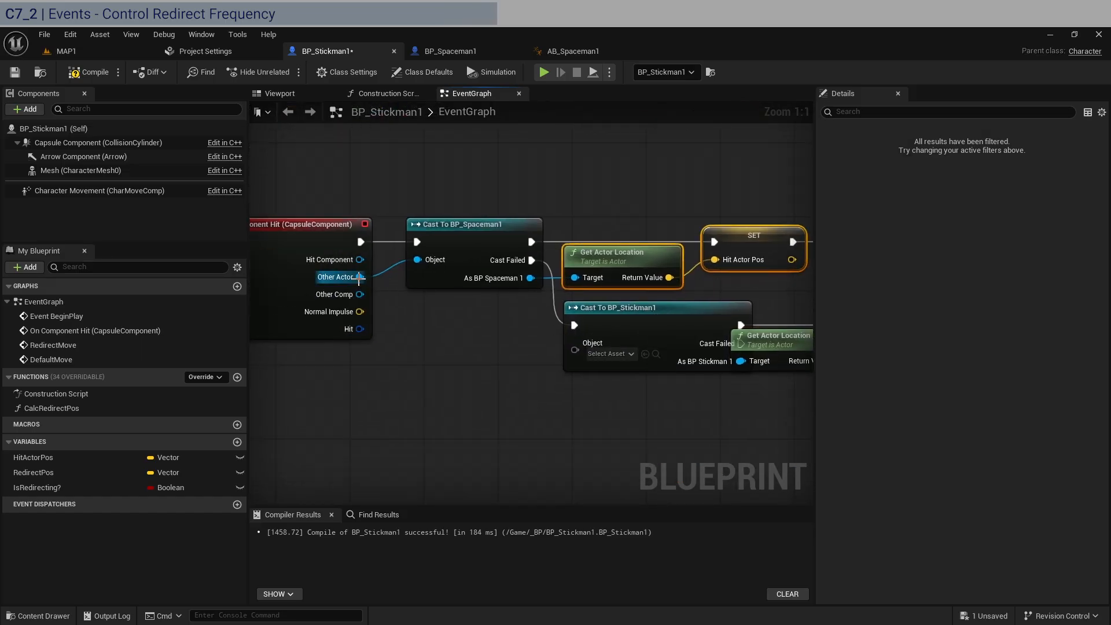
drag(359, 277, 581, 351)
double_click(492, 316)
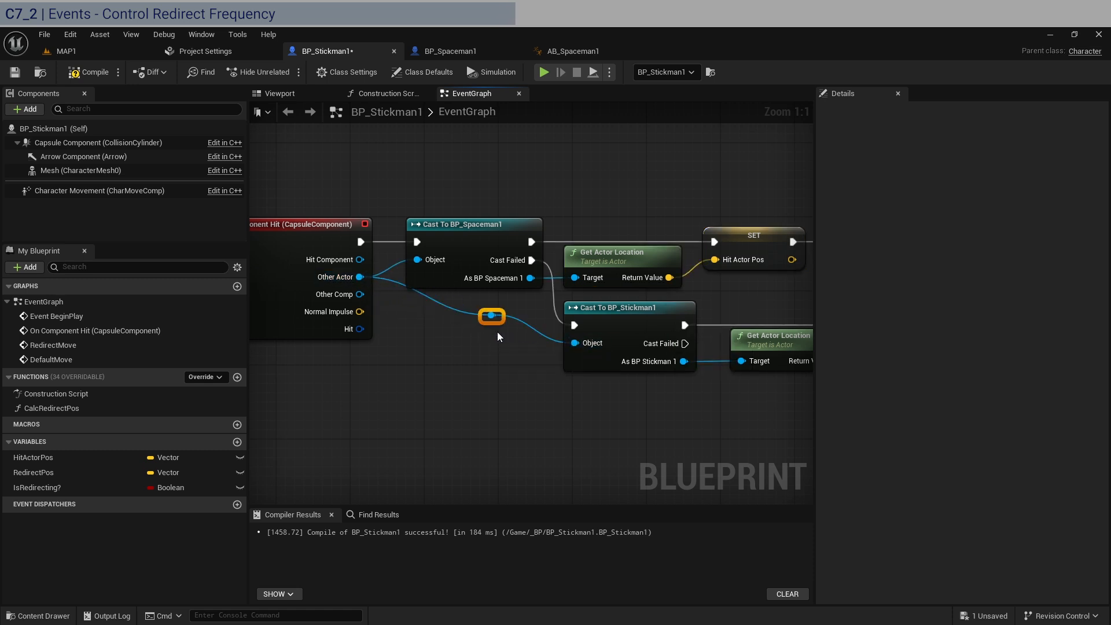
drag(497, 322, 417, 356)
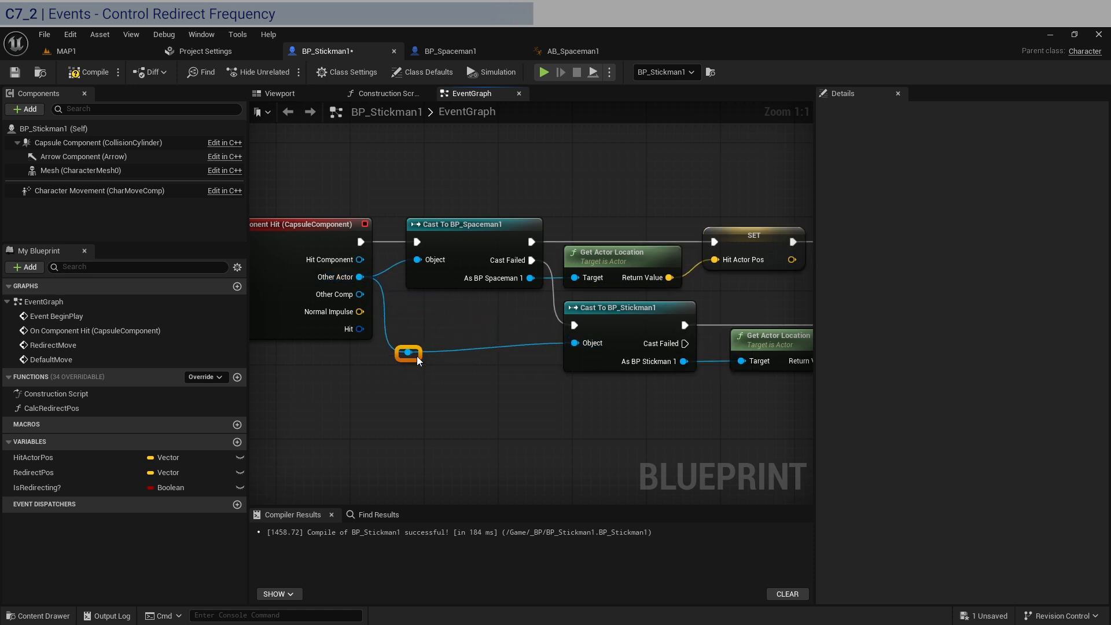
Open a gap after Cast To BP_Stickman1 by moving its Get Actor Location node lower and its Set Hit Actor Pos node right
right_drag(793, 394, 554, 392)
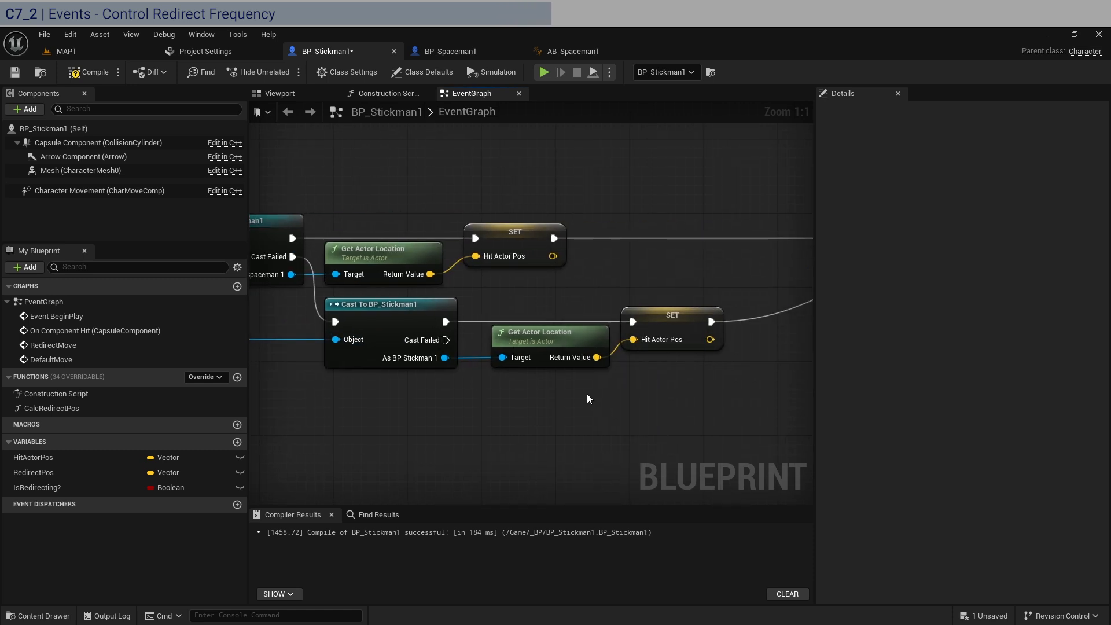
drag(561, 345, 541, 408)
right_drag(665, 389, 518, 396)
drag(511, 320, 611, 326)
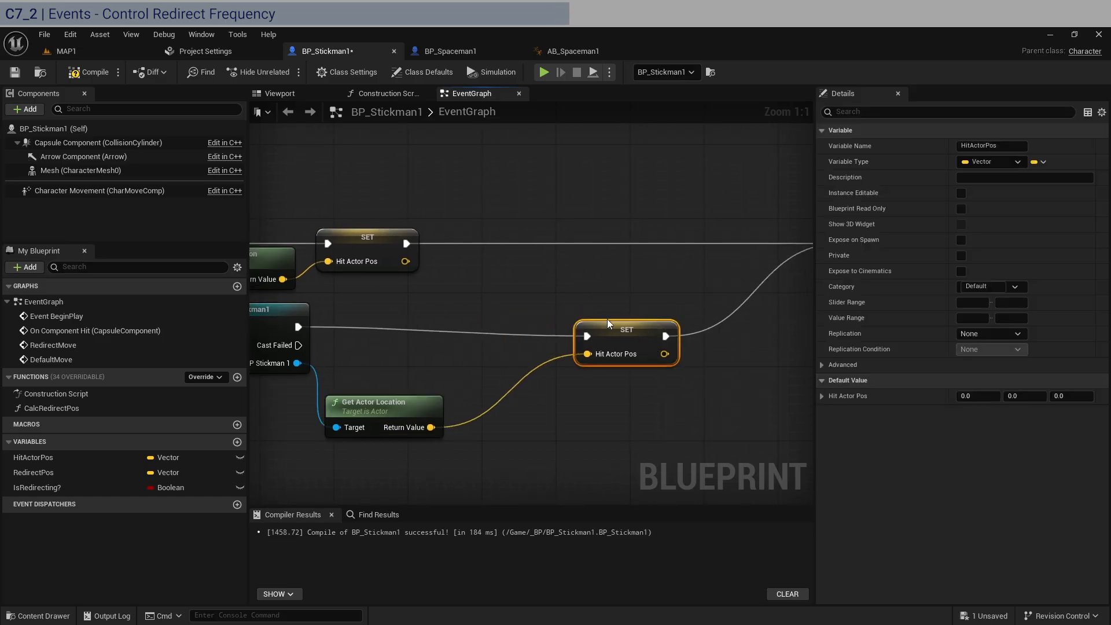
Place the Branch and Is Redirecting? nodes in the gap and feed the Branch from Cast To BP_Stickman1's execution output
scroll(610, 325, down, 3)
right_drag(591, 248, 614, 300)
drag(614, 301, 509, 173)
drag(602, 174, 559, 383)
scroll(498, 359, up, 3)
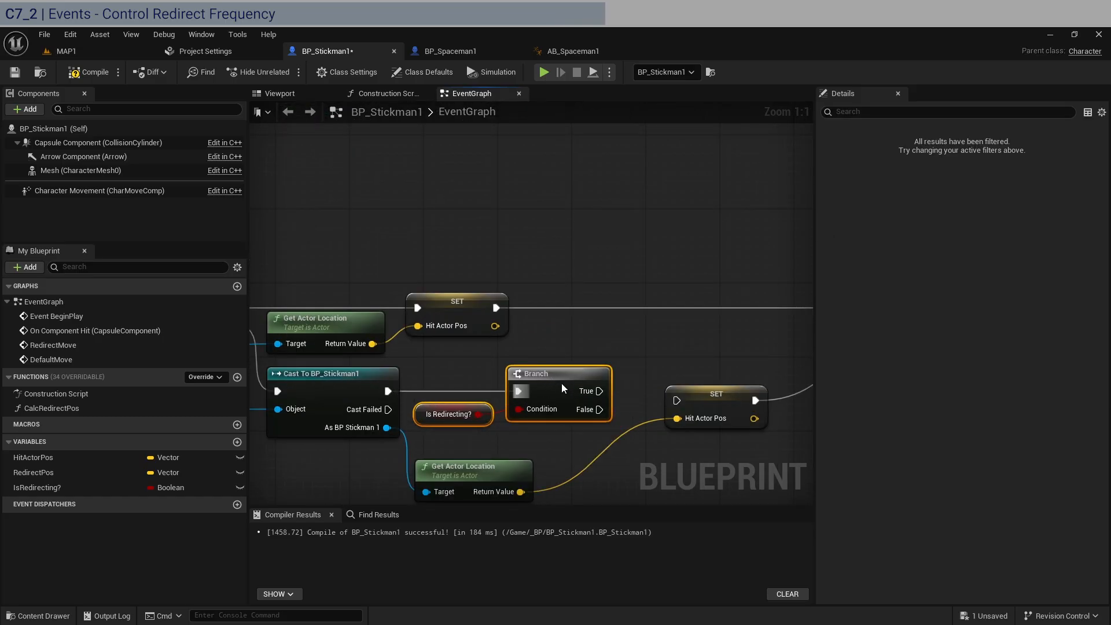
Connect the Branch's False output to the lower Set Hit Actor Pos node and tuck it and Get Actor Location beside the Branch
drag(497, 467, 656, 408)
right_drag(693, 387, 501, 369)
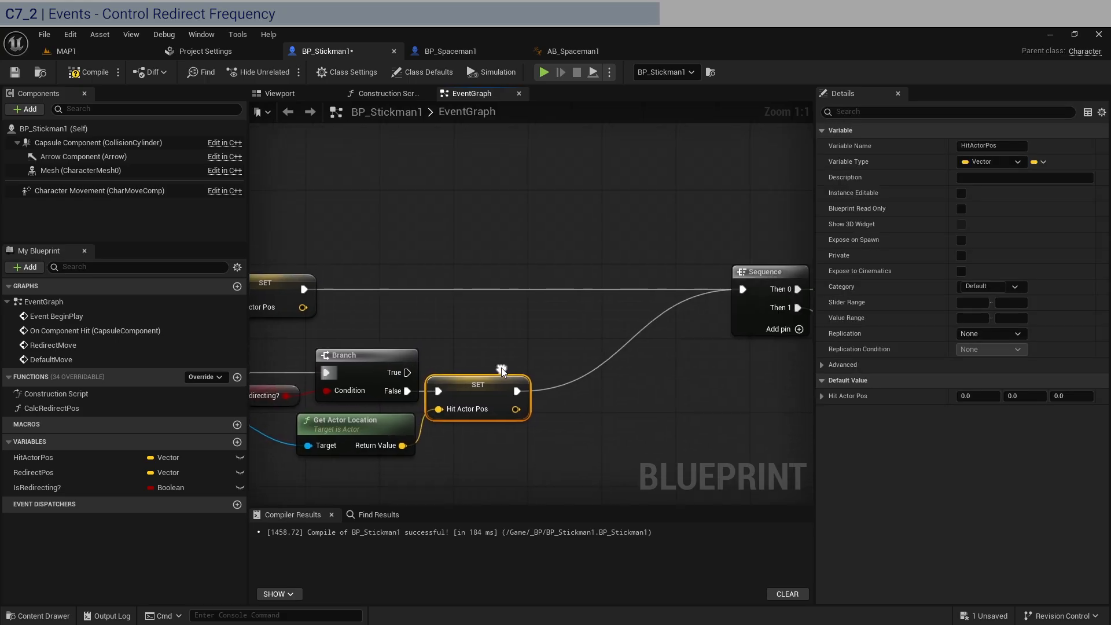
drag(481, 381, 485, 381)
right_drag(484, 381, 644, 355)
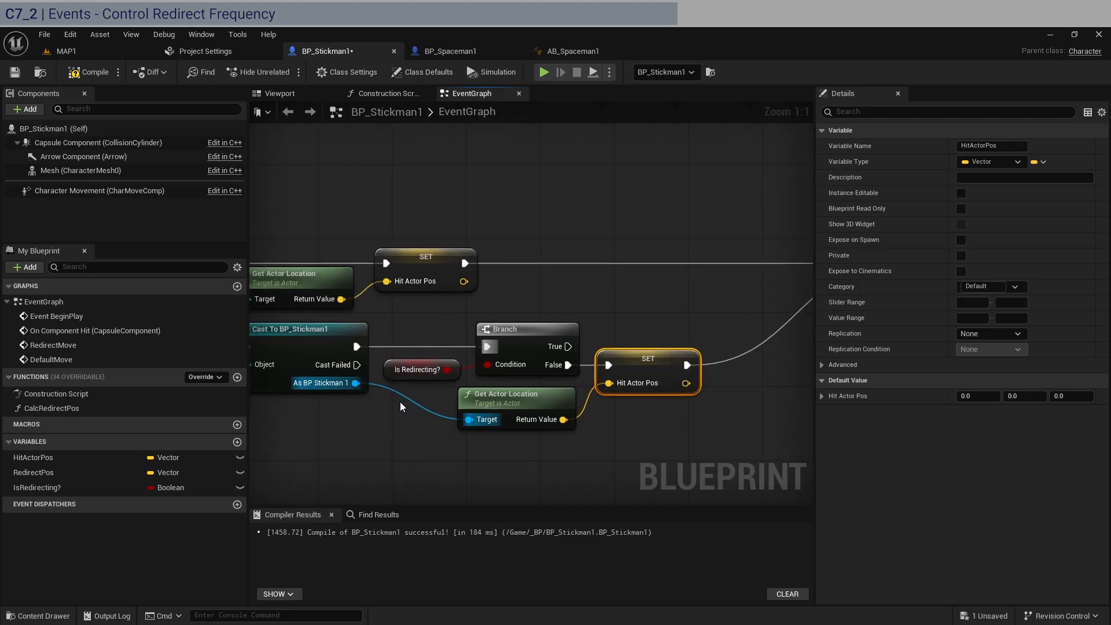
Add a reroute node on the As BP Stickman 1 wire so it passes beneath the Is Redirecting? node
double_click(411, 402)
drag(411, 401, 405, 427)
click(523, 460)
Move the Sequence node and all nodes after it closer to the two Set Hit Actor Pos nodes
right_drag(628, 476, 425, 443)
scroll(425, 444, down, 3)
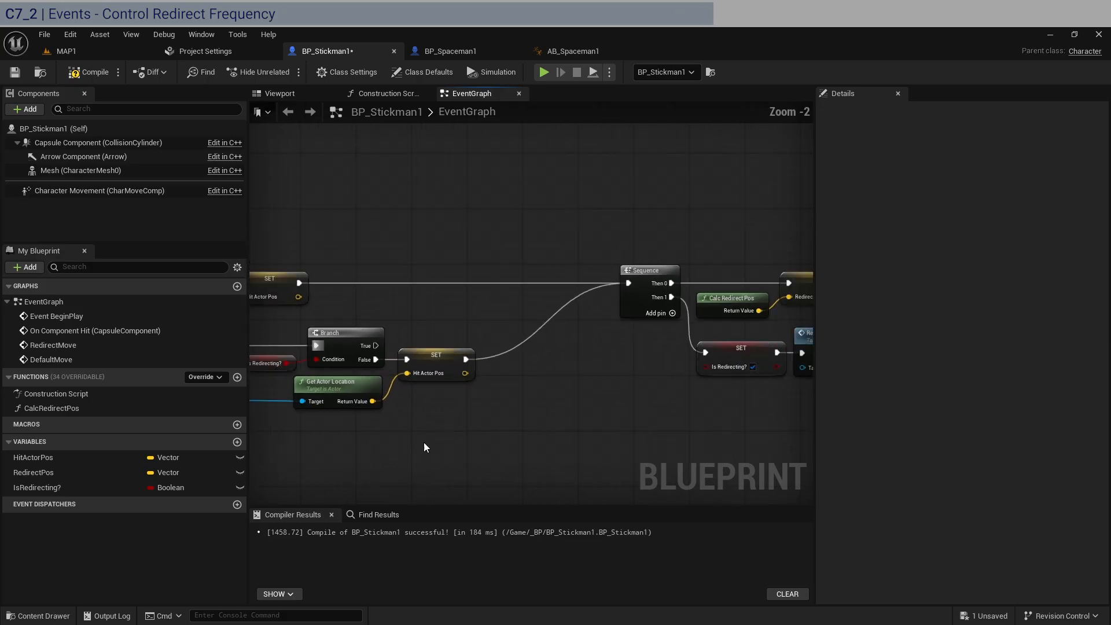
right_drag(614, 433, 424, 407)
drag(697, 435, 420, 240)
right_drag(432, 248, 620, 249)
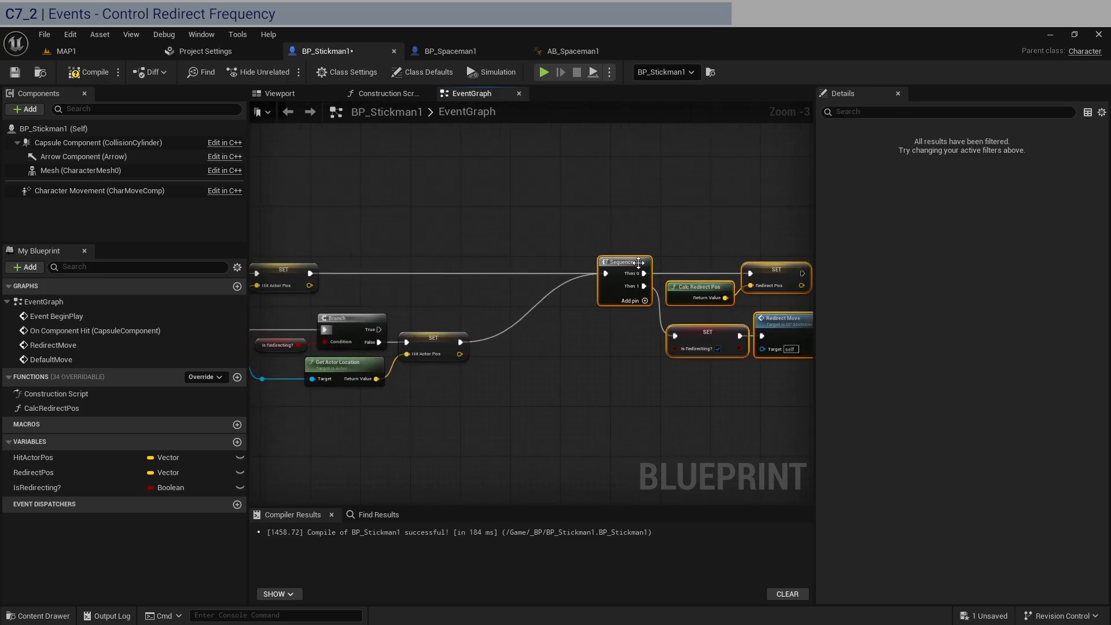
drag(617, 265, 529, 243)
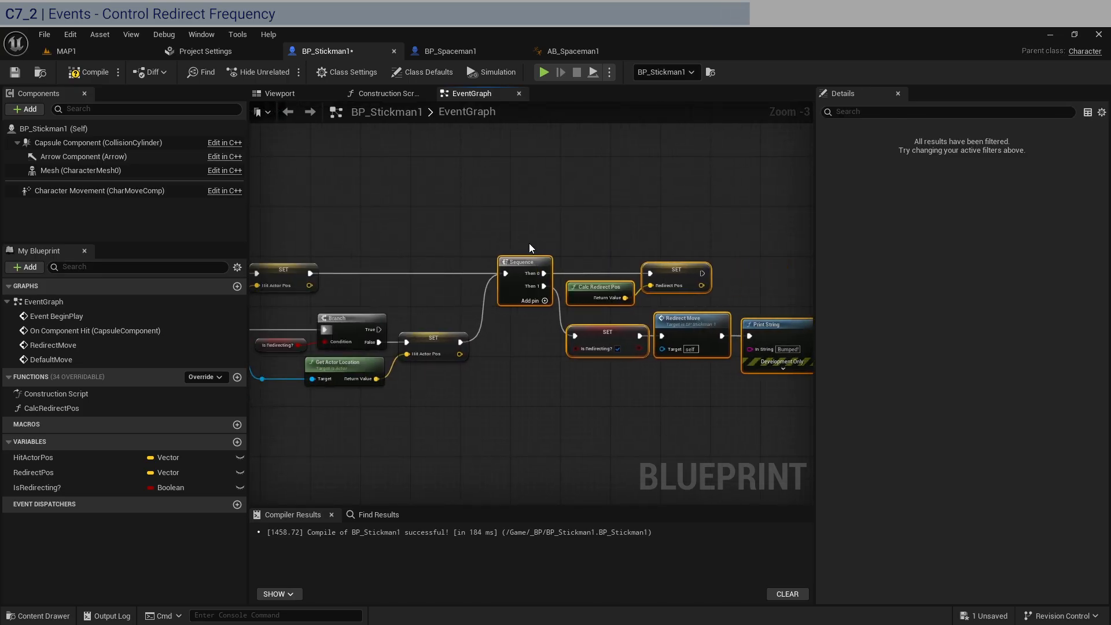
Compile and save BP_Stickman1
scroll(529, 243, down, 3)
right_drag(458, 216, 560, 289)
scroll(560, 289, up, 1)
scroll(586, 326, up, 2)
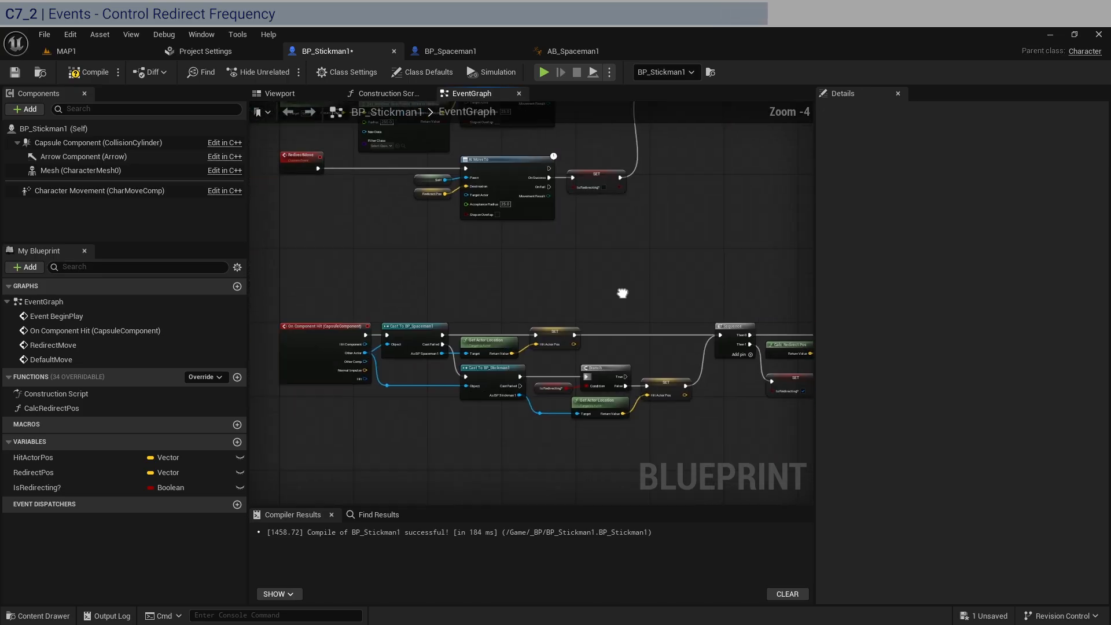
click(83, 73)
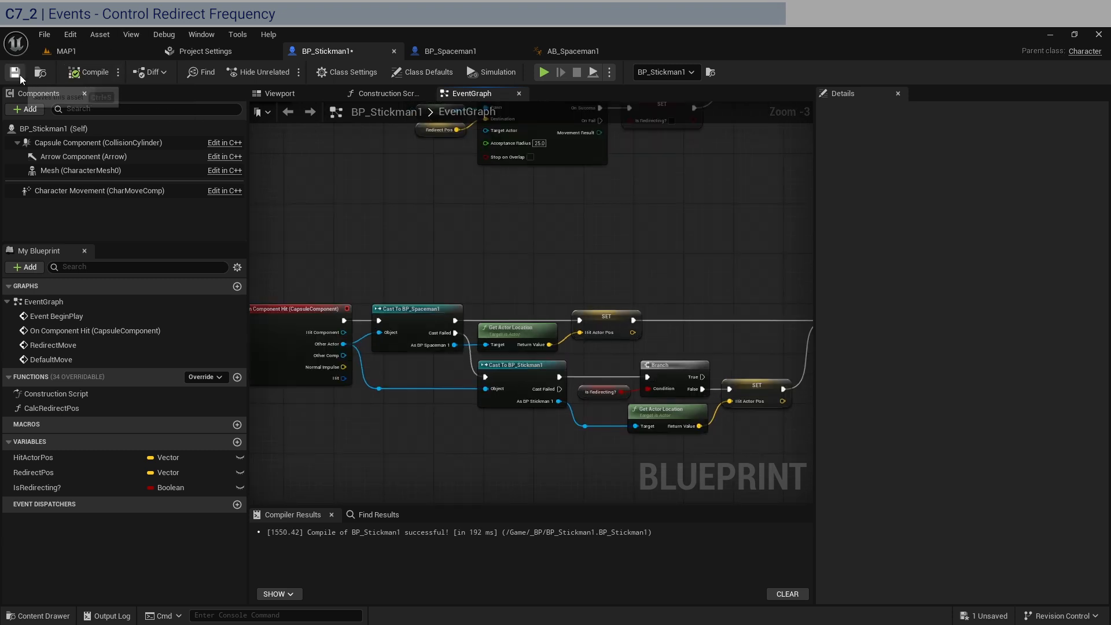
click(16, 72)
Play MAP1 to test how the Stickmen redirect on contact, and stop the session
click(85, 53)
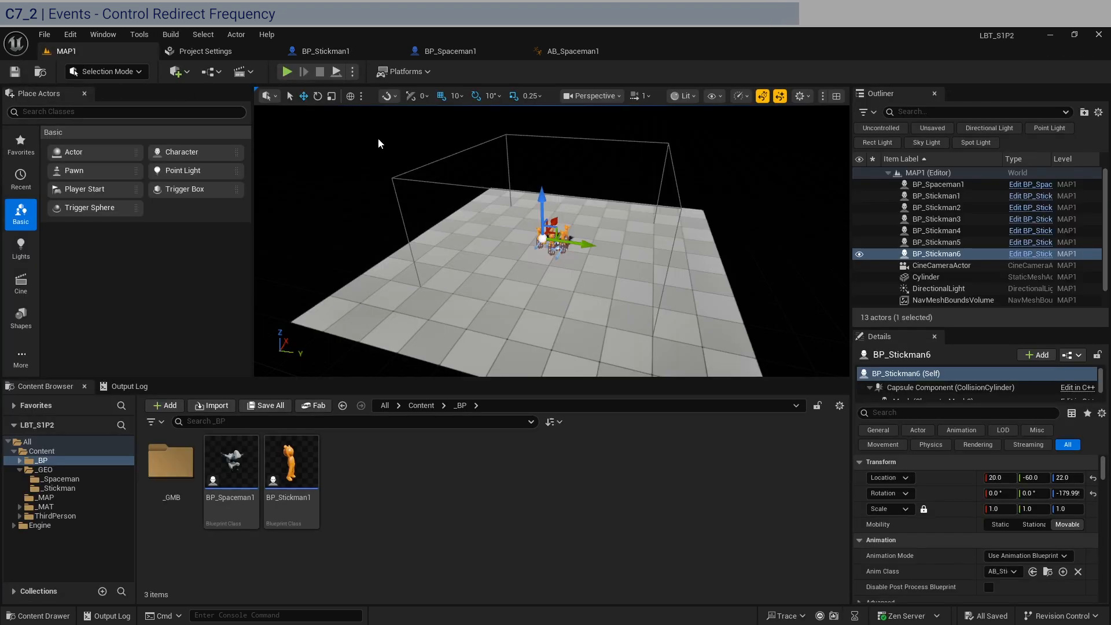
click(288, 71)
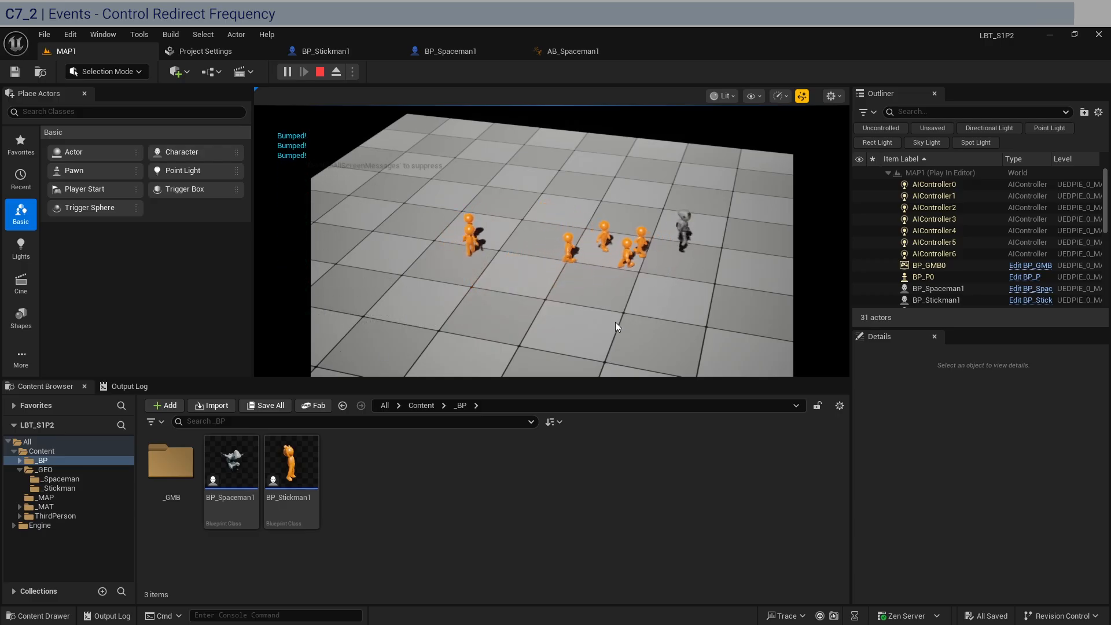
key(Escape)
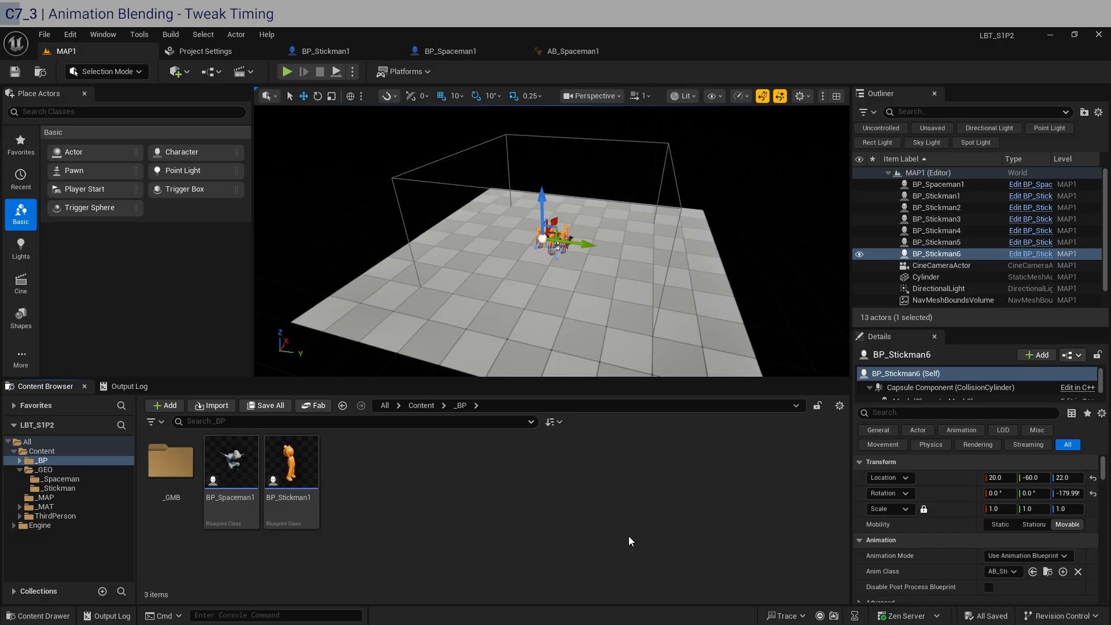
View the BP_Stickman1 character in its blueprint viewport and recompile the blueprint
click(356, 54)
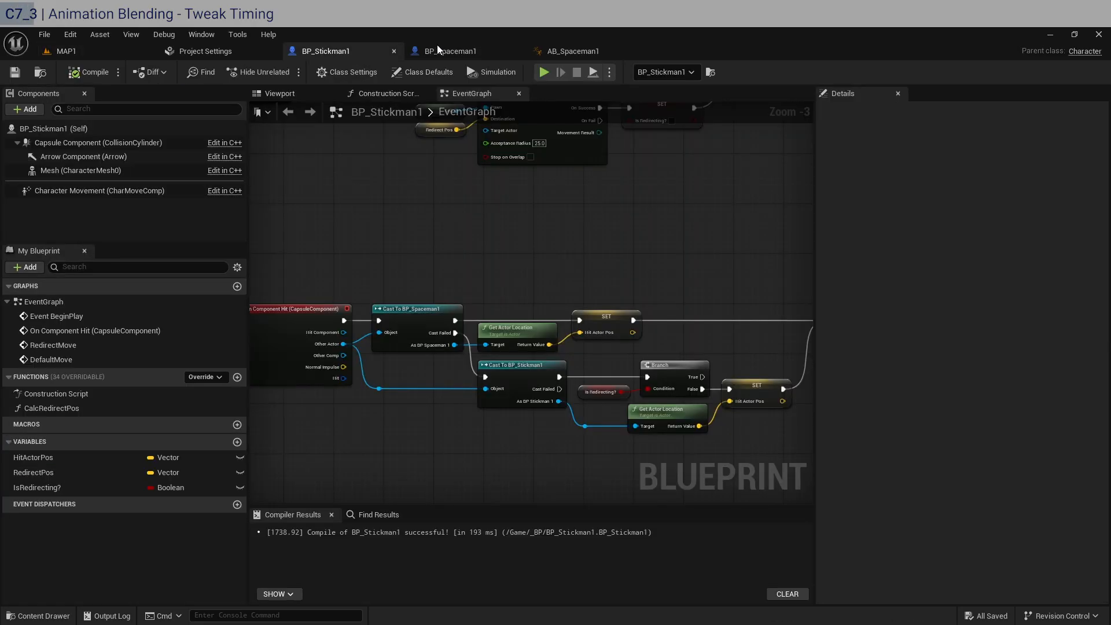
click(280, 93)
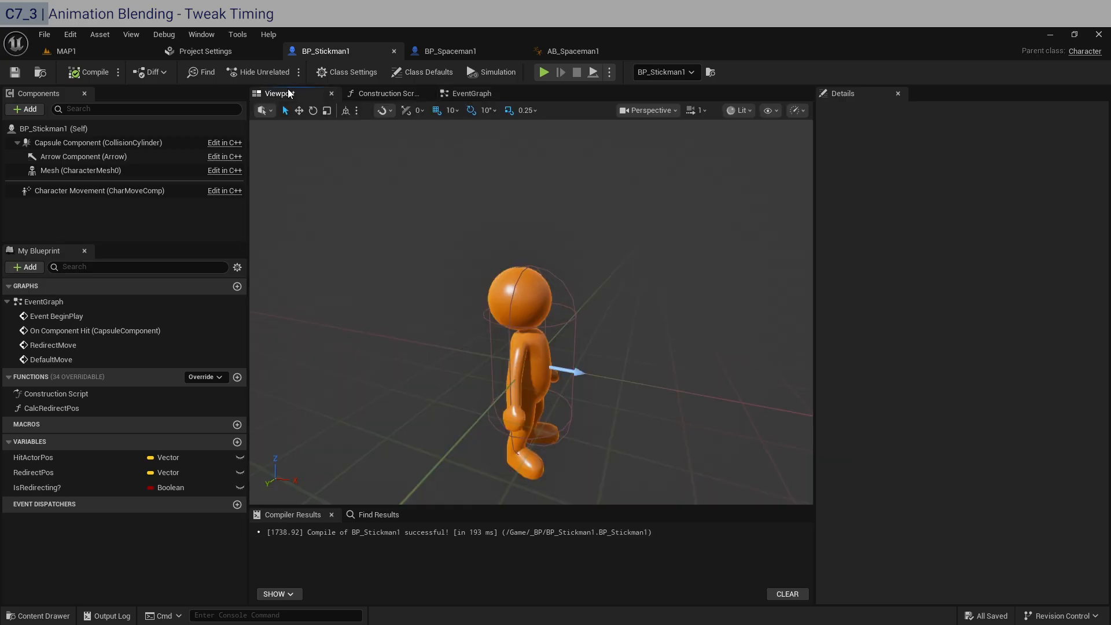
click(87, 72)
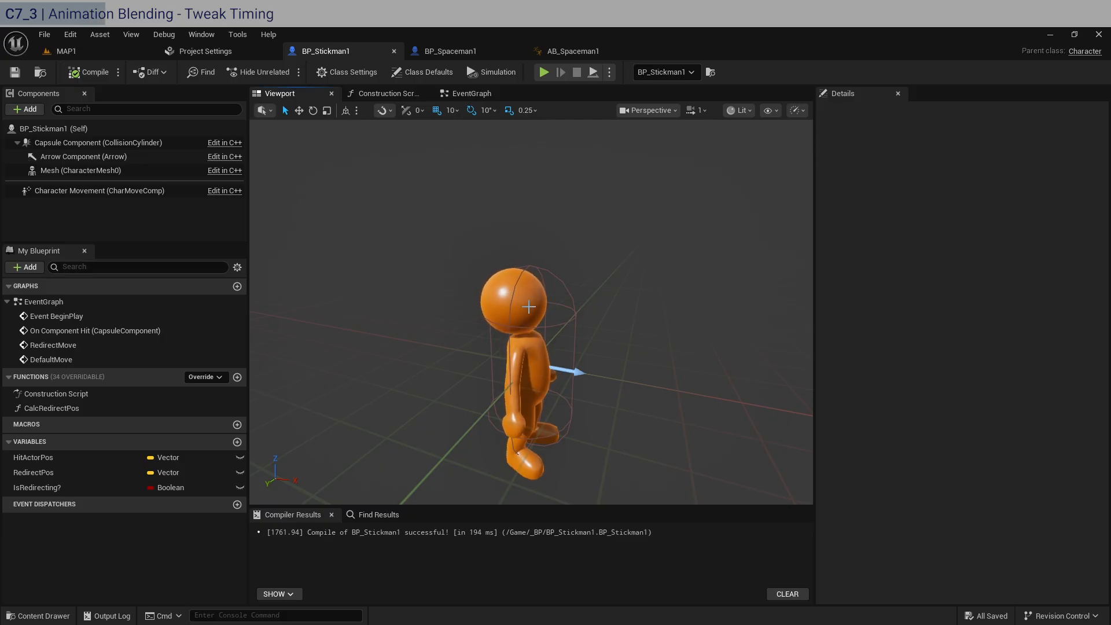
Open the AB_Stickman1 animation blueprint from the _GEO/_Stickman folder of the MAP1 project
click(66, 51)
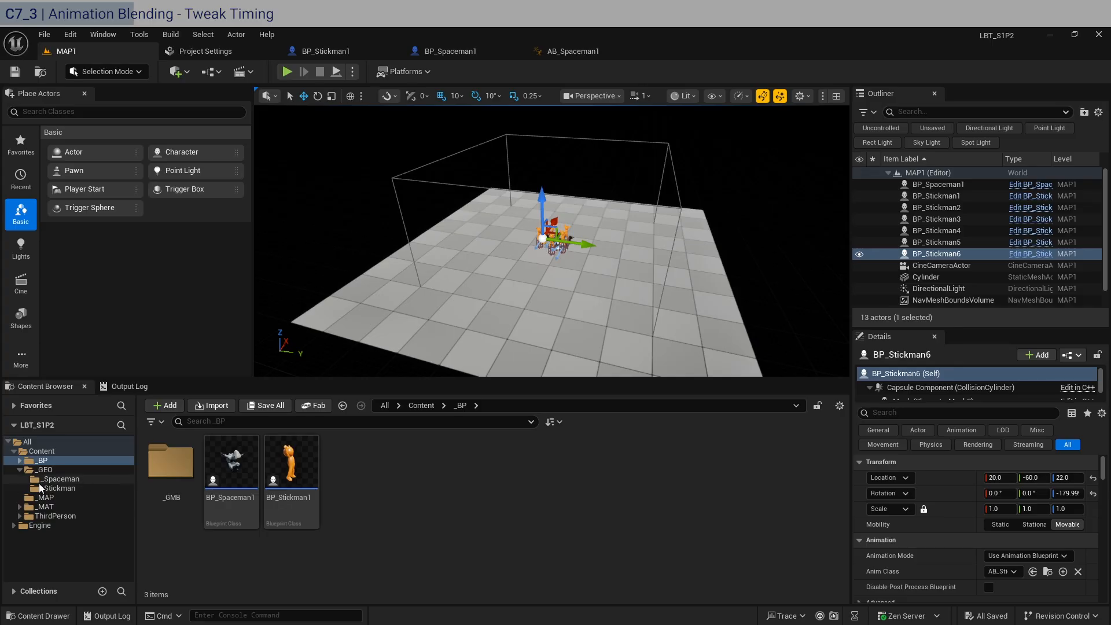
click(72, 490)
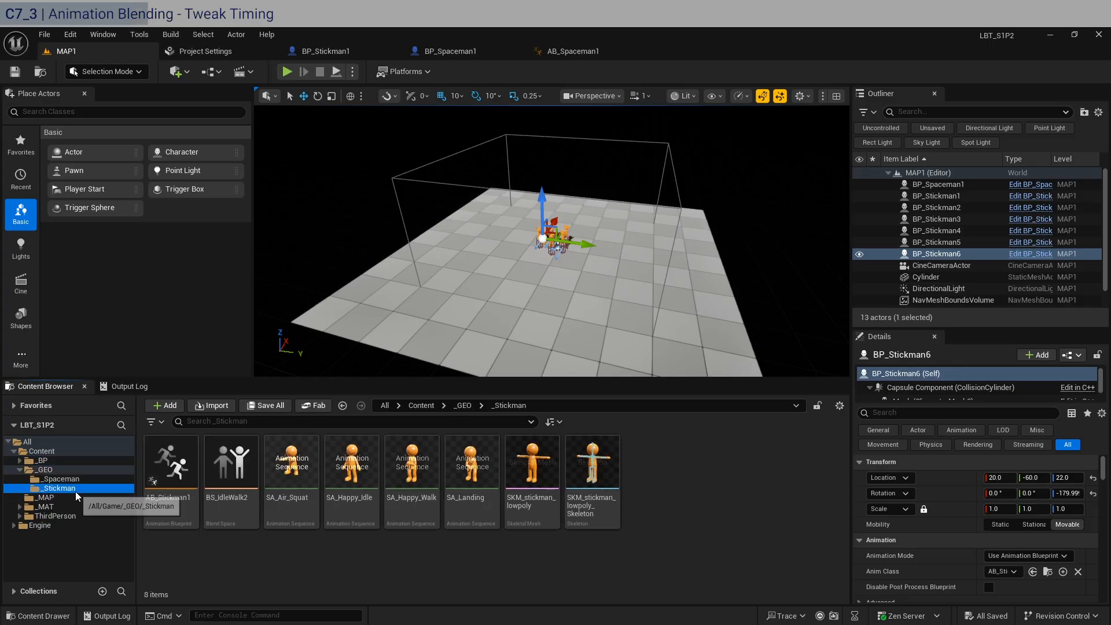
click(172, 479)
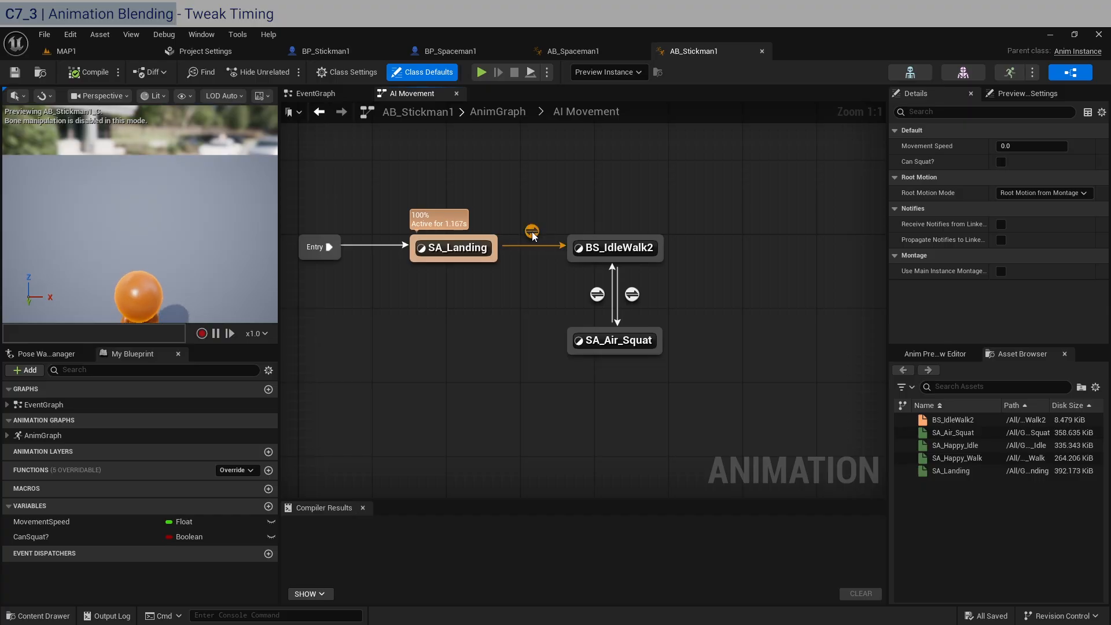
Set the blend duration to 0.4 on all three transitions among SA_Landing, BS_IdleWalk2 and SA_Air_Squat
click(531, 231)
click(597, 294)
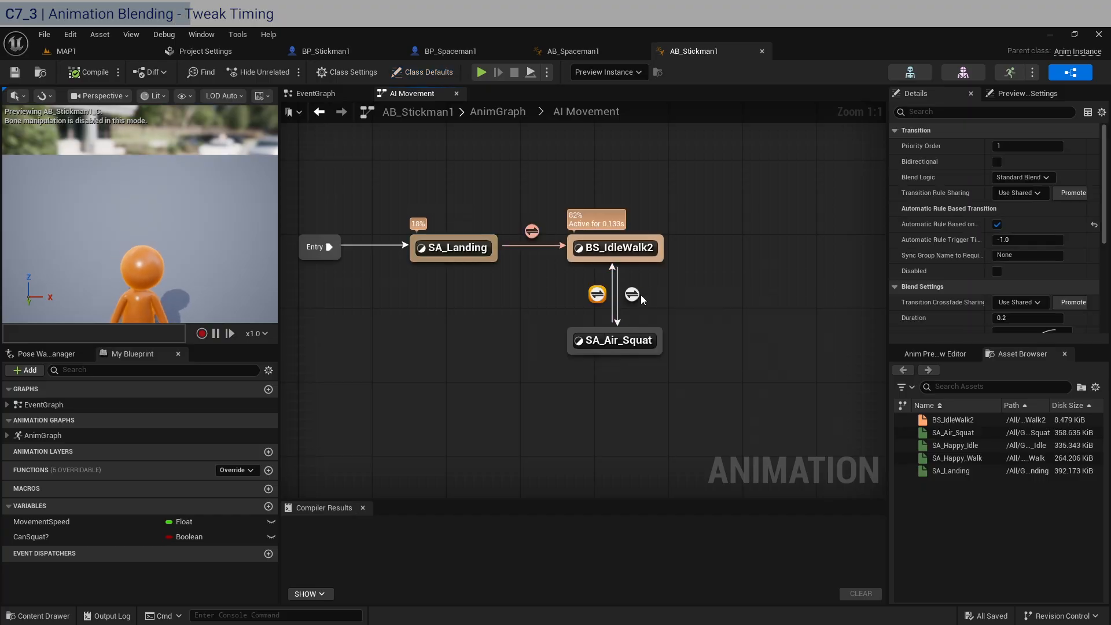
click(532, 231)
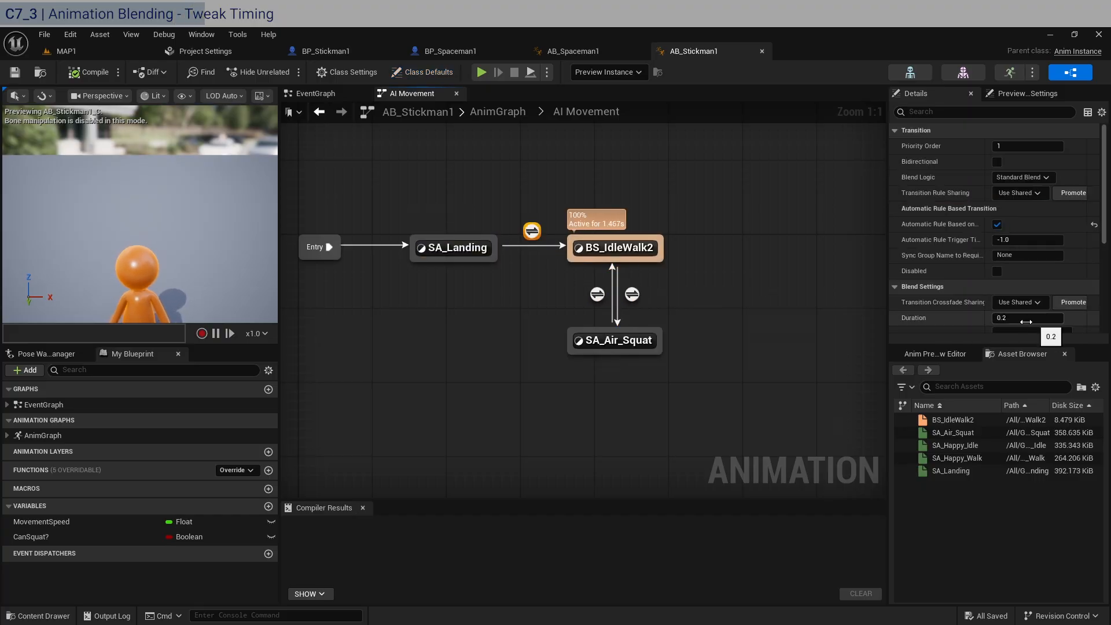
scroll(926, 312, down, 2)
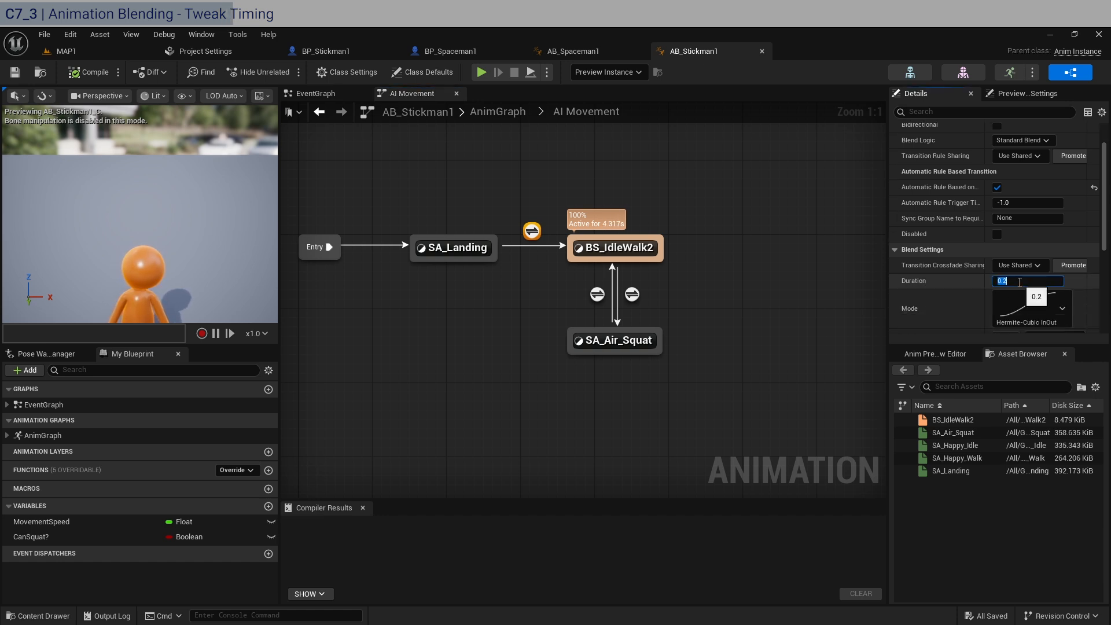
click(598, 294)
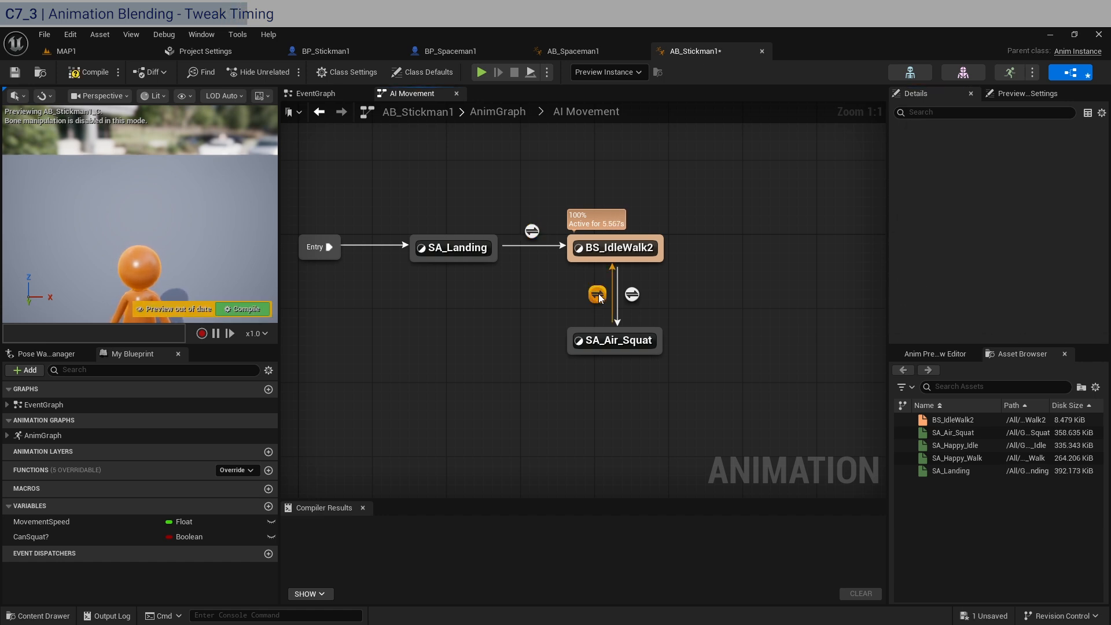
click(1037, 280)
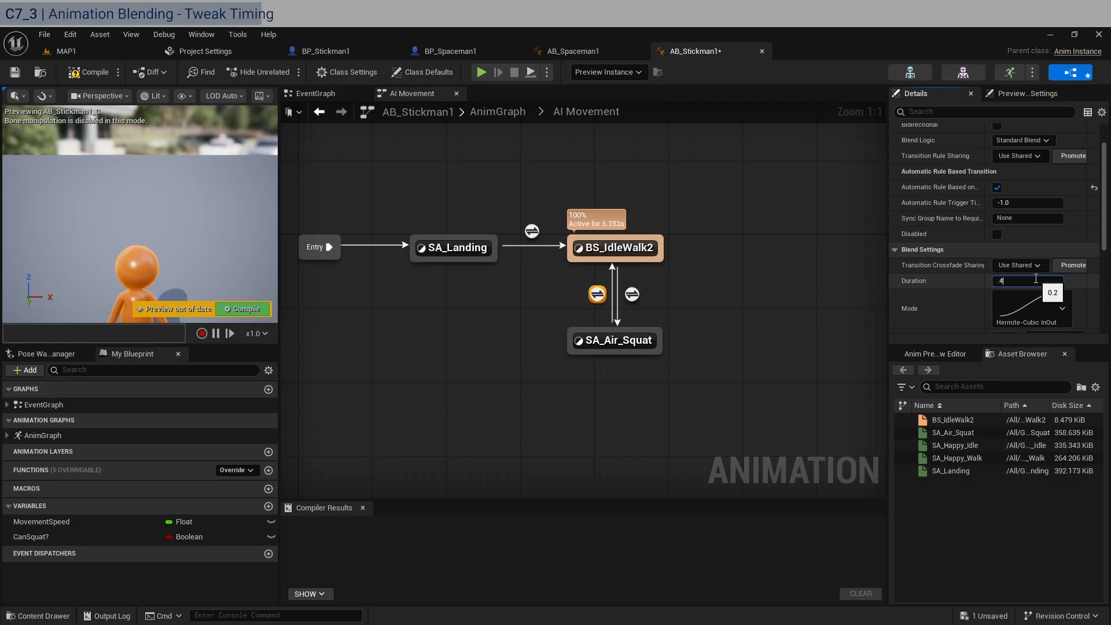
click(632, 294)
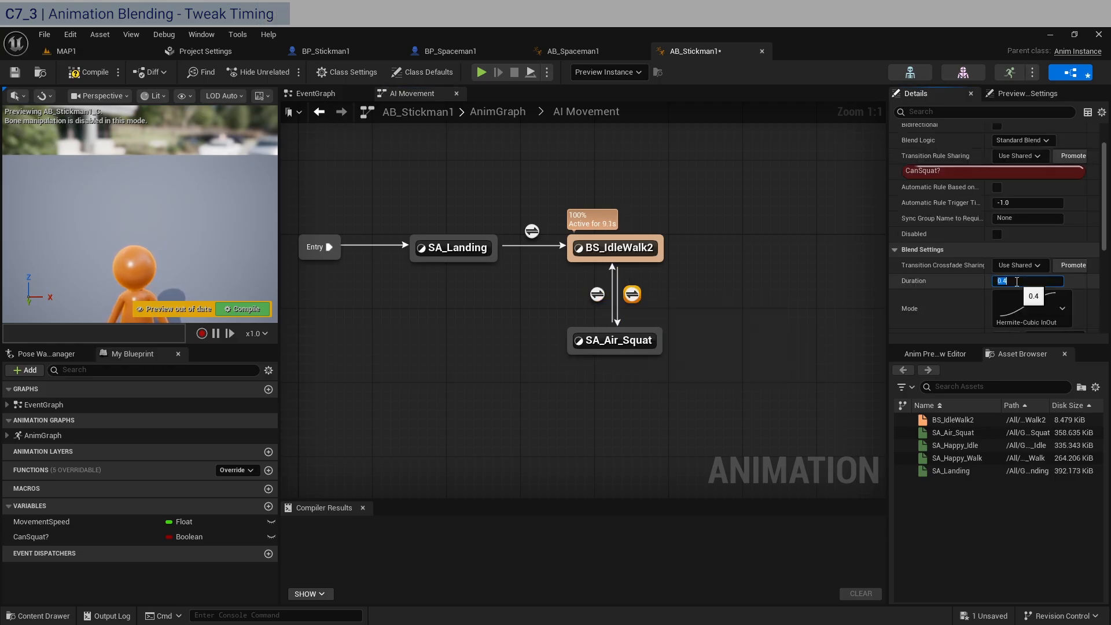
Try the Exponential InOut blend mode on the SA_Landing to BS_IdleWalk2 transition and compile to preview it
click(532, 230)
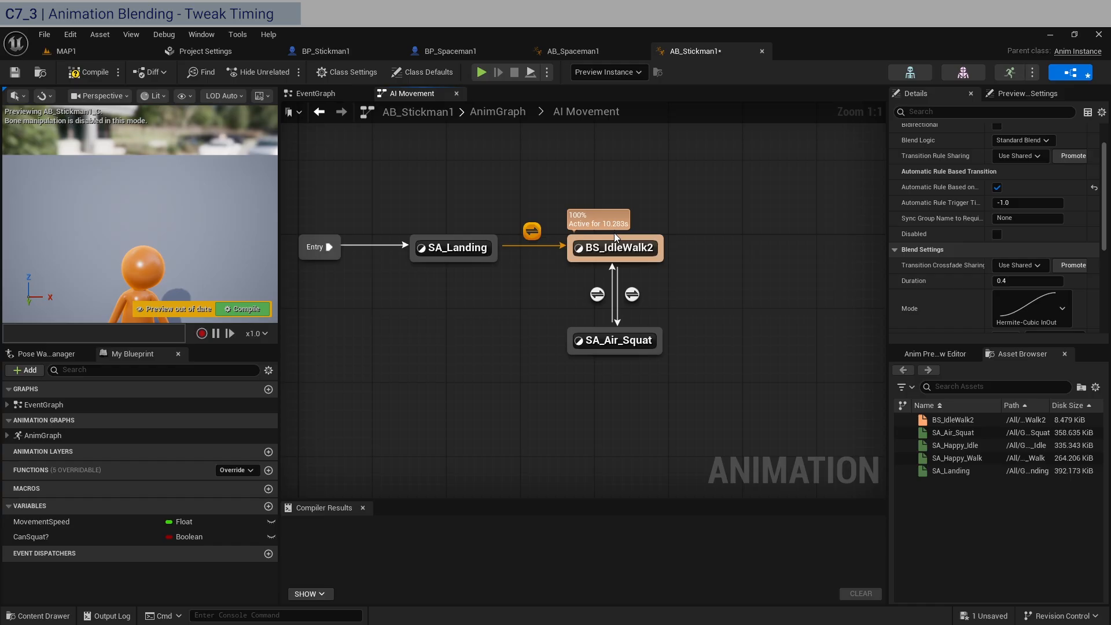
click(1066, 308)
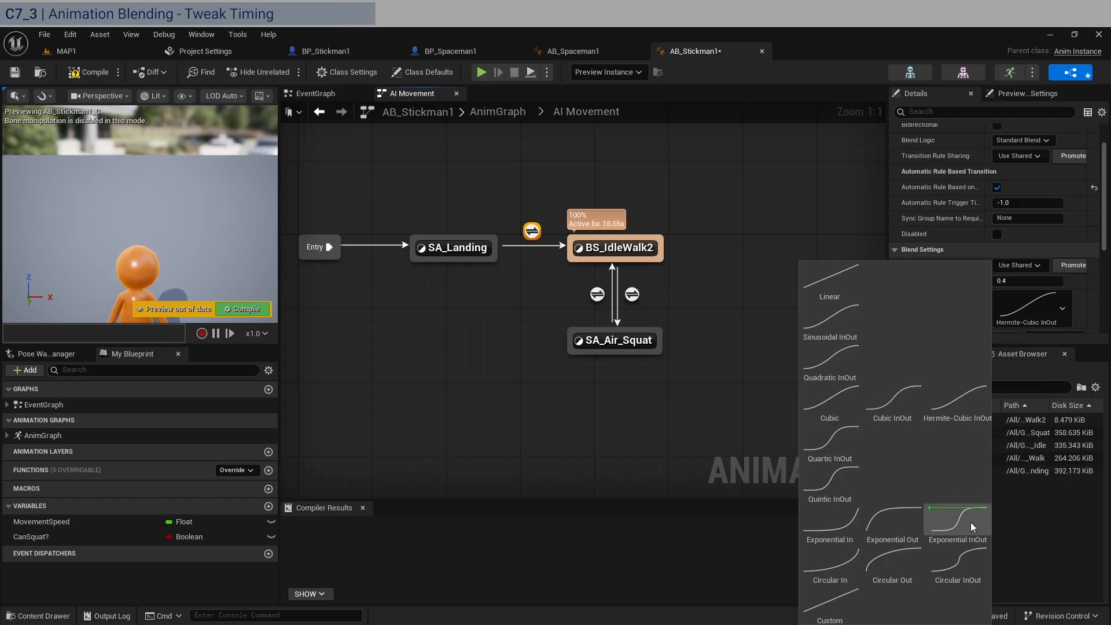
click(703, 408)
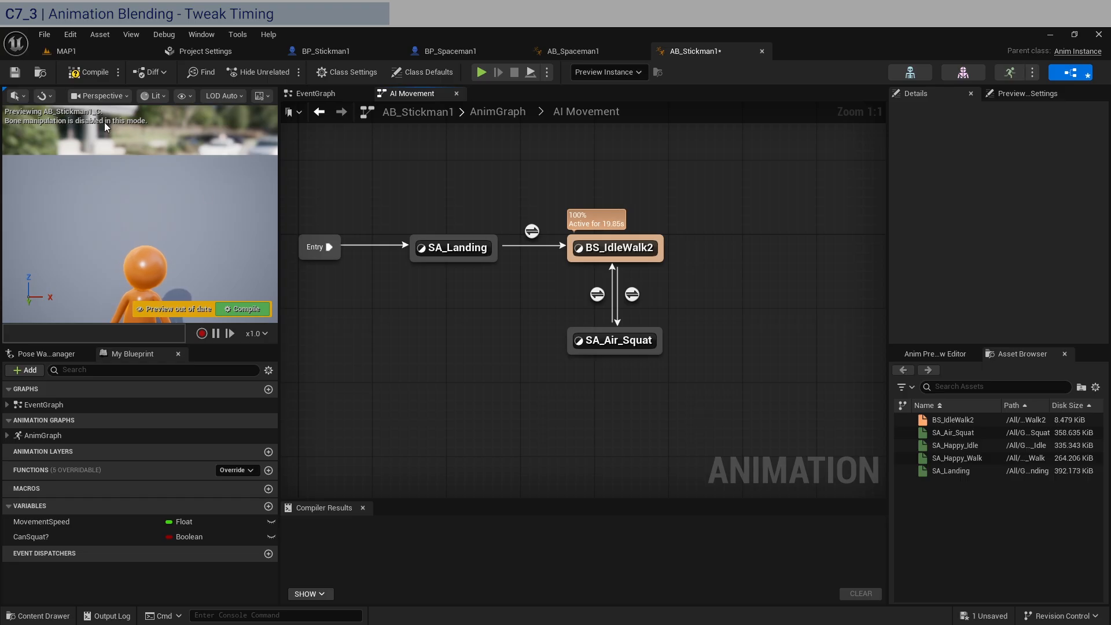
click(88, 71)
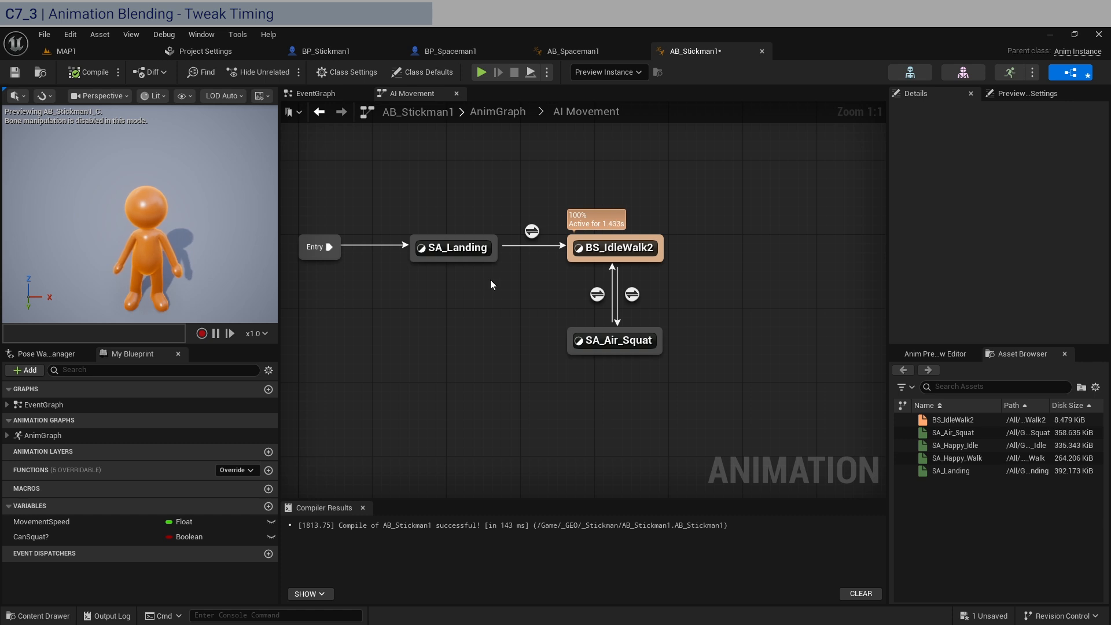
Set the SA_Landing to BS_IdleWalk2 transition's blend mode to Cubic and compile the animation blueprint
click(532, 231)
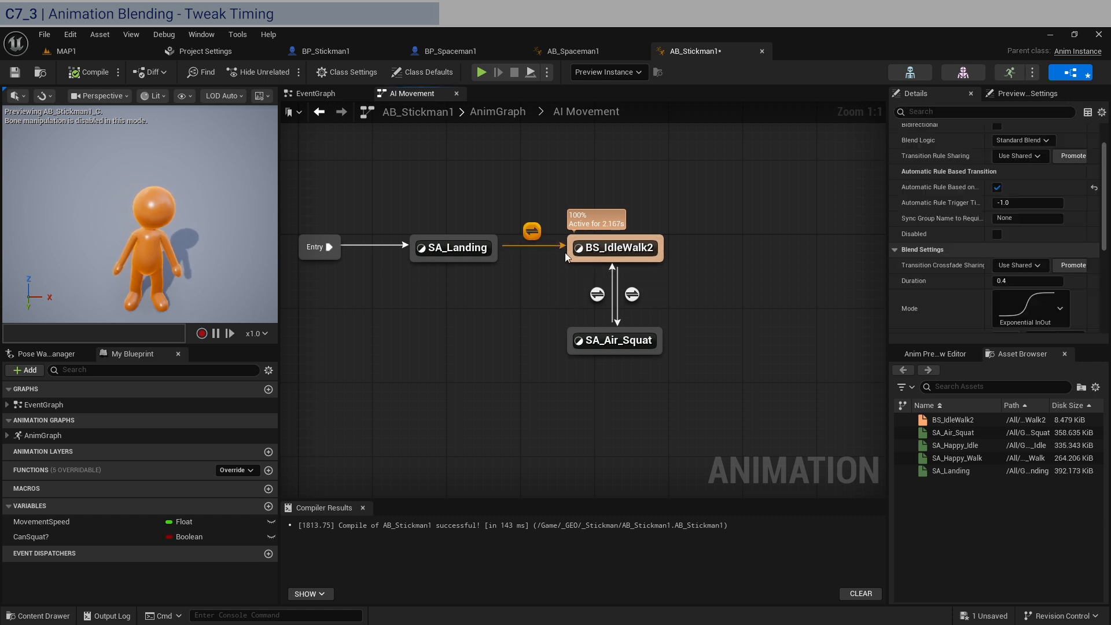
click(1048, 312)
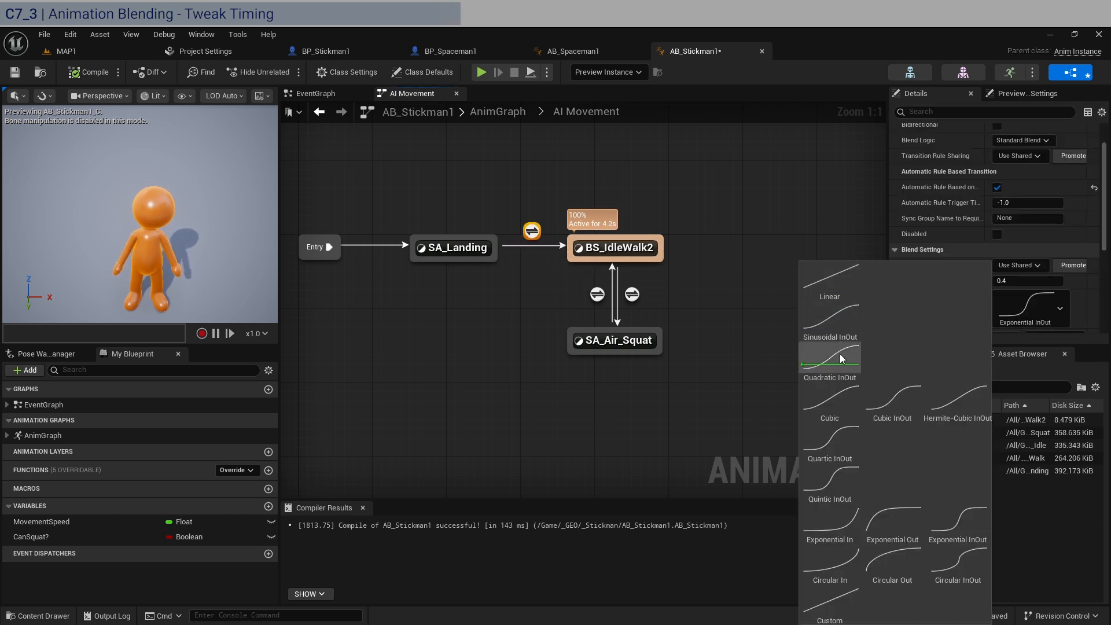
click(847, 395)
click(647, 396)
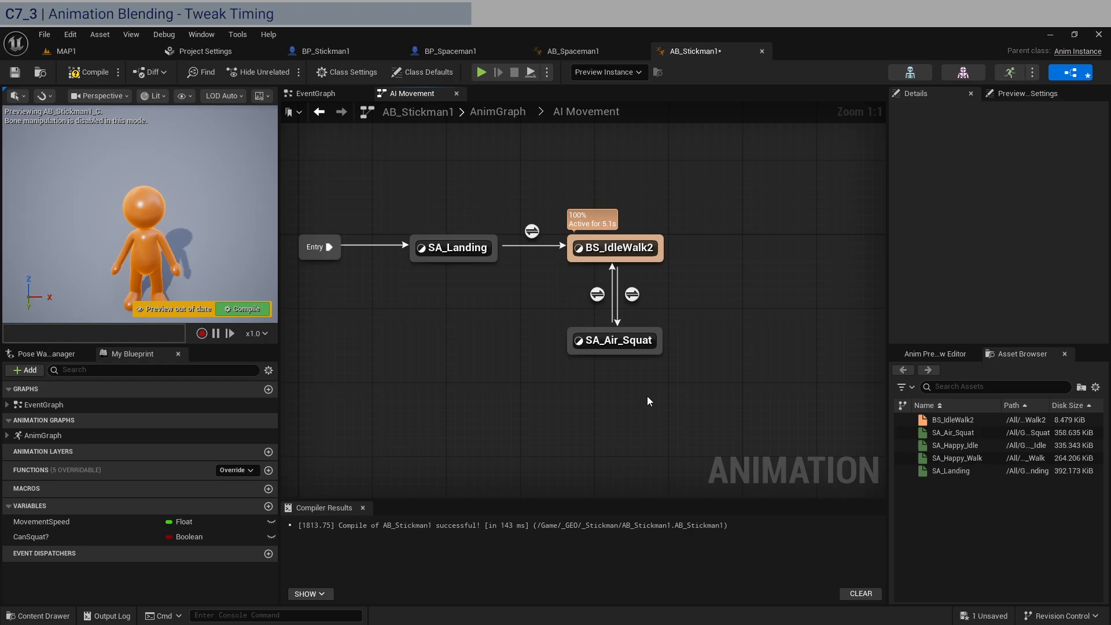
click(90, 72)
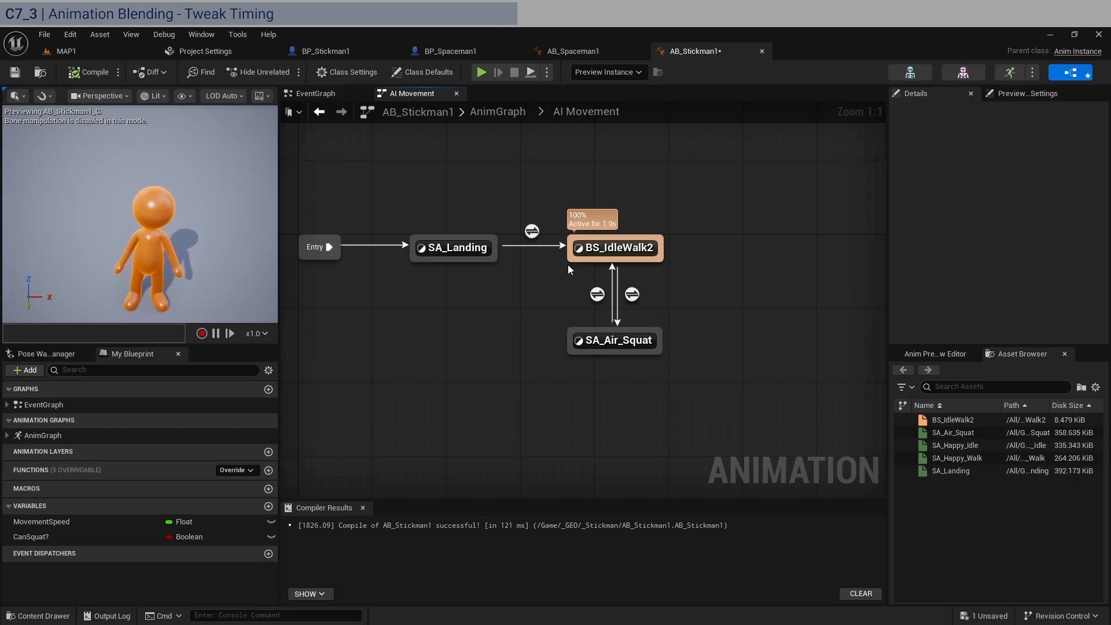
Set both transitions between BS_IdleWalk2 and SA_Air_Squat to the Cubic blend mode and compile AB_Stickman1
click(531, 231)
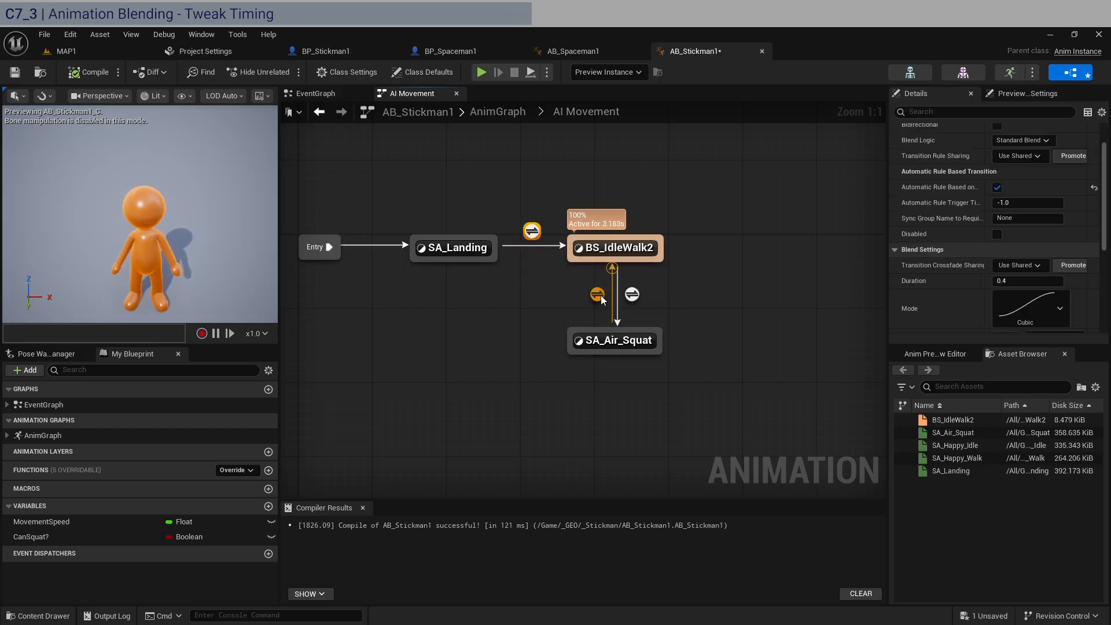
click(1063, 309)
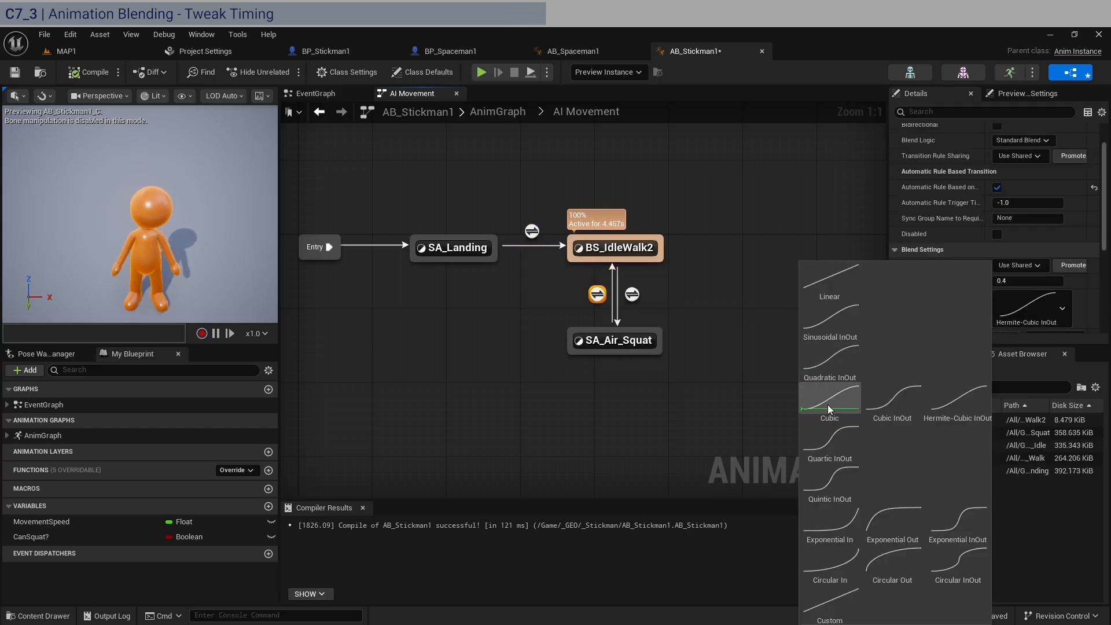
click(632, 294)
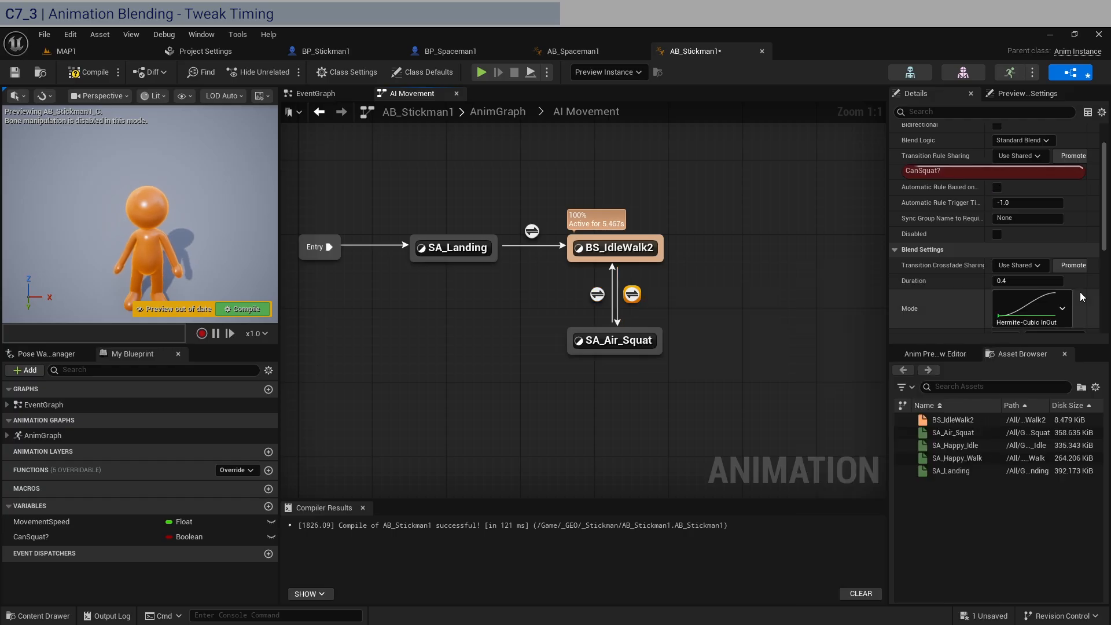
click(1051, 311)
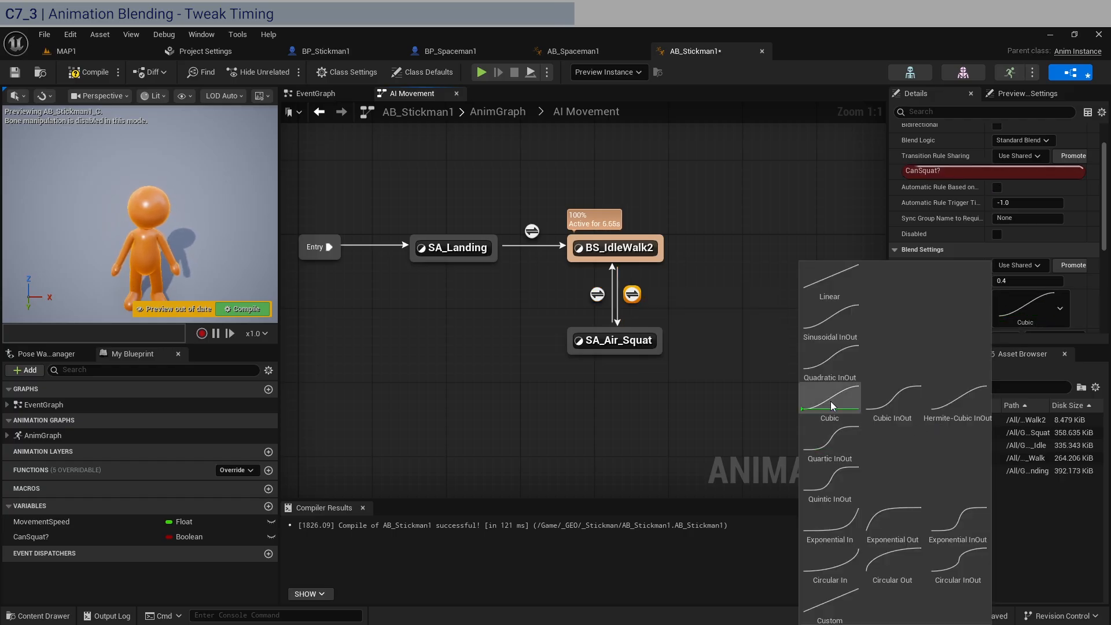
click(748, 397)
click(89, 72)
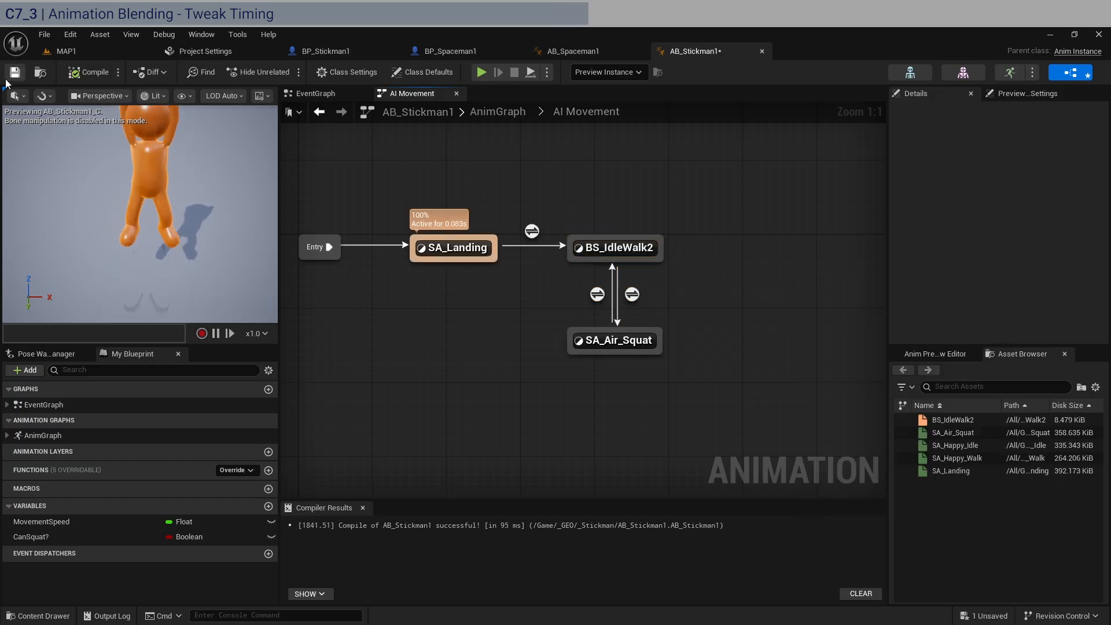
Save AB_Stickman1, and compile AB_Spaceman1 to preview its transition from SA_Falling_To_Landing to BS_IdleWalk1
click(12, 73)
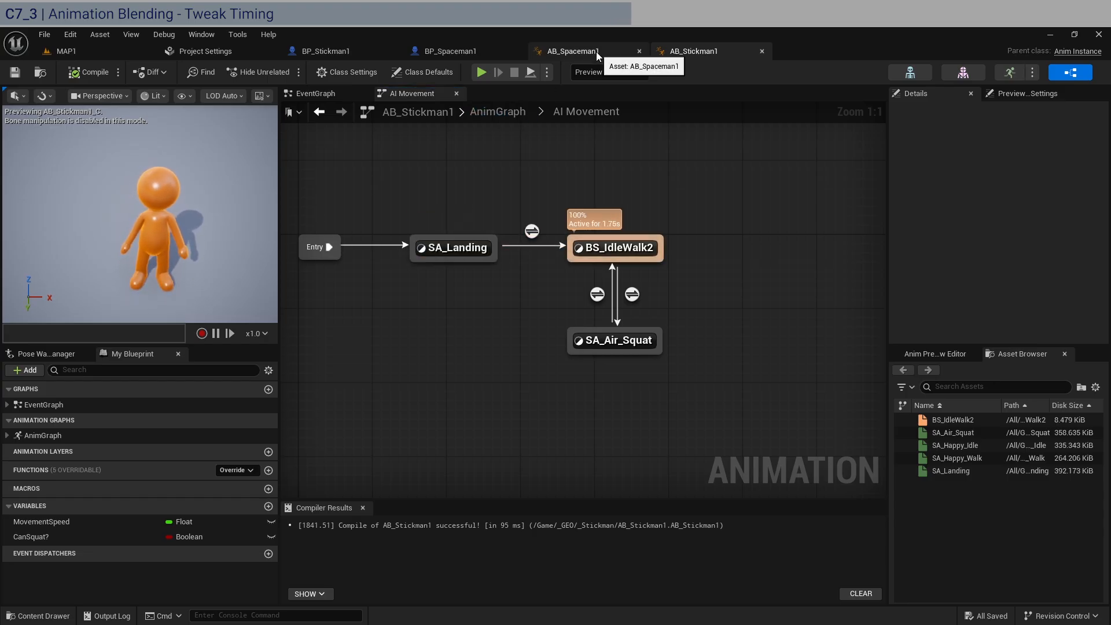
click(613, 51)
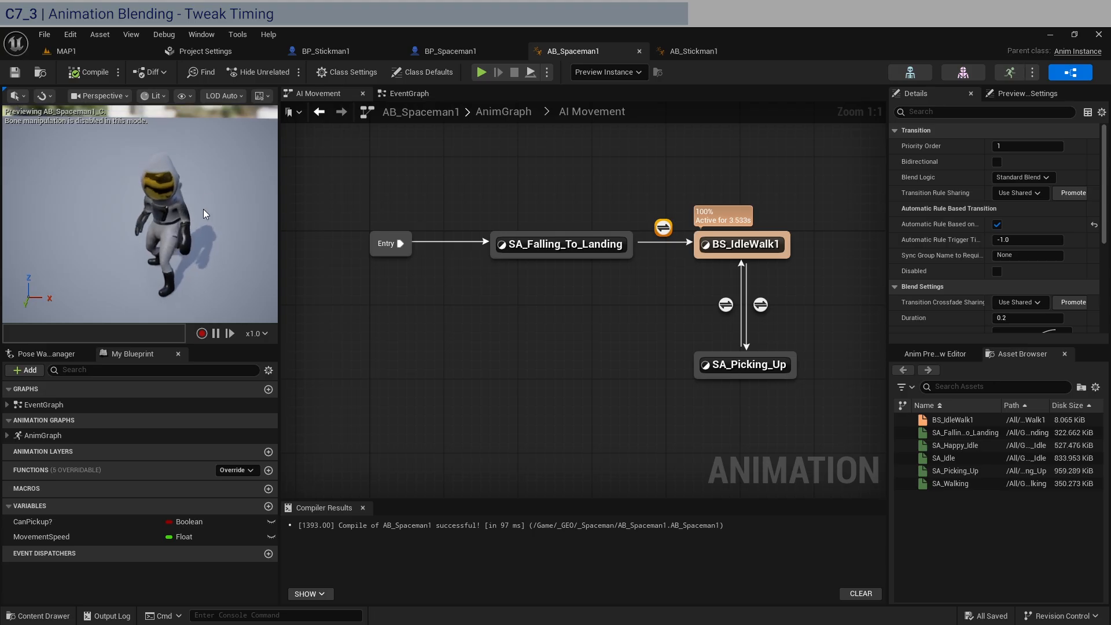
click(95, 72)
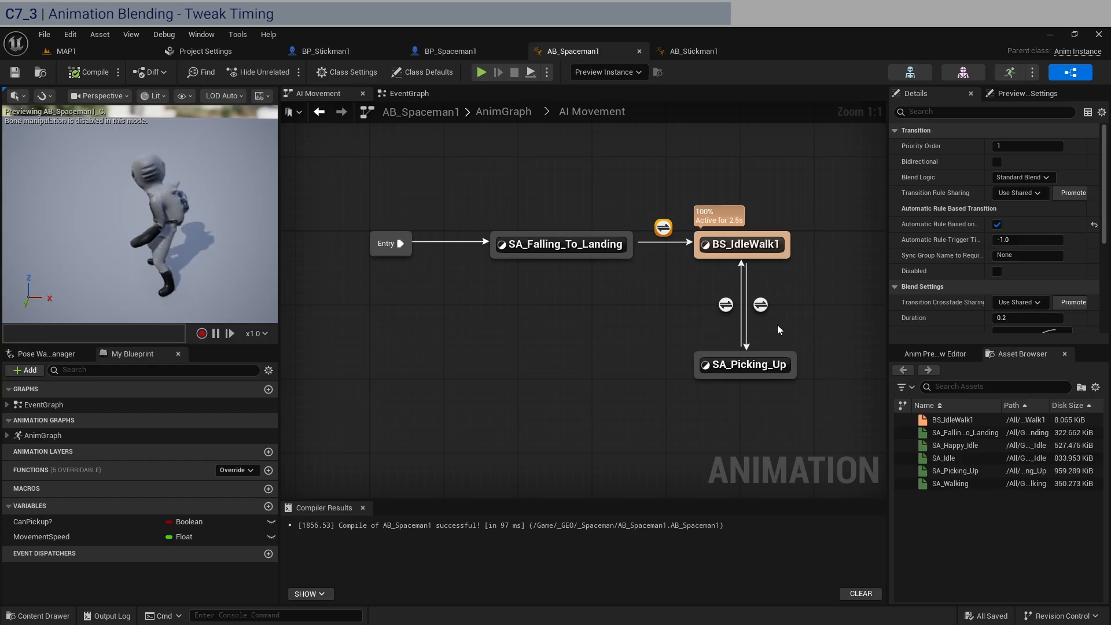
Set the blend duration to 0.4 on both transitions between BS_IdleWalk1 and SA_Picking_Up in AB_Spaceman1
click(762, 305)
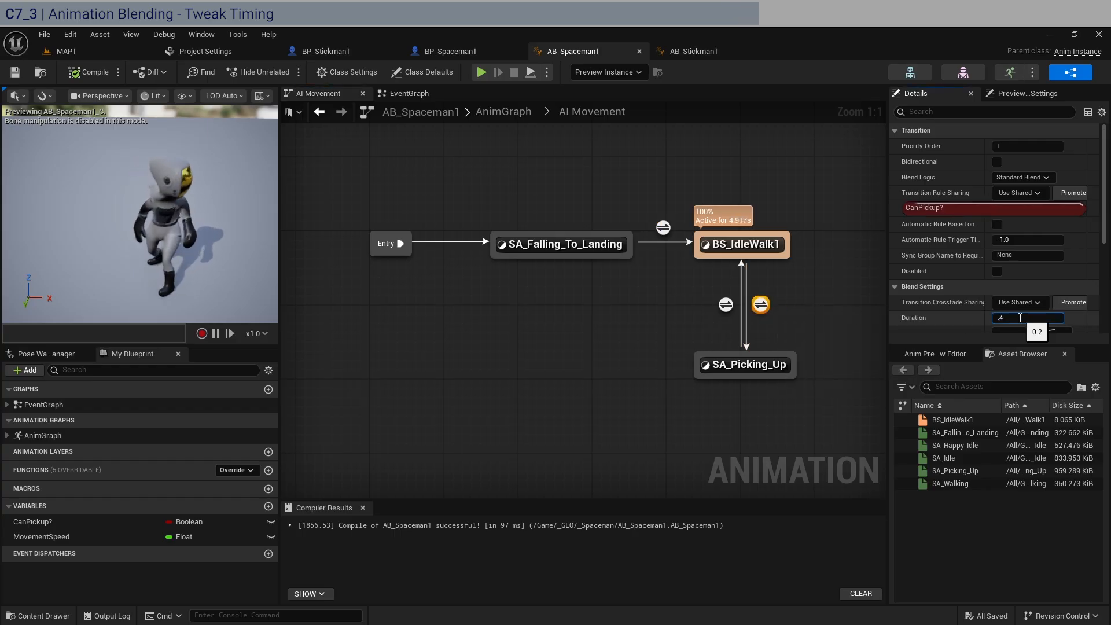
click(727, 305)
click(1025, 317)
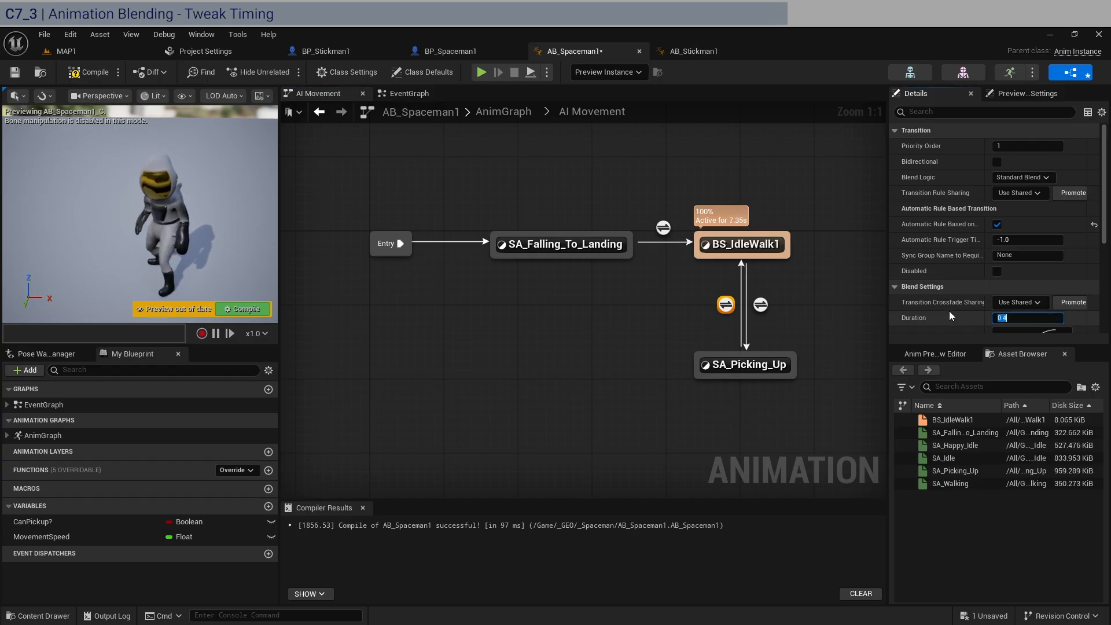
Set both transitions between BS_IdleWalk1 and SA_Picking_Up to the Cubic blend mode, and compile and save AB_Spaceman1
scroll(949, 311, down, 1)
click(1068, 307)
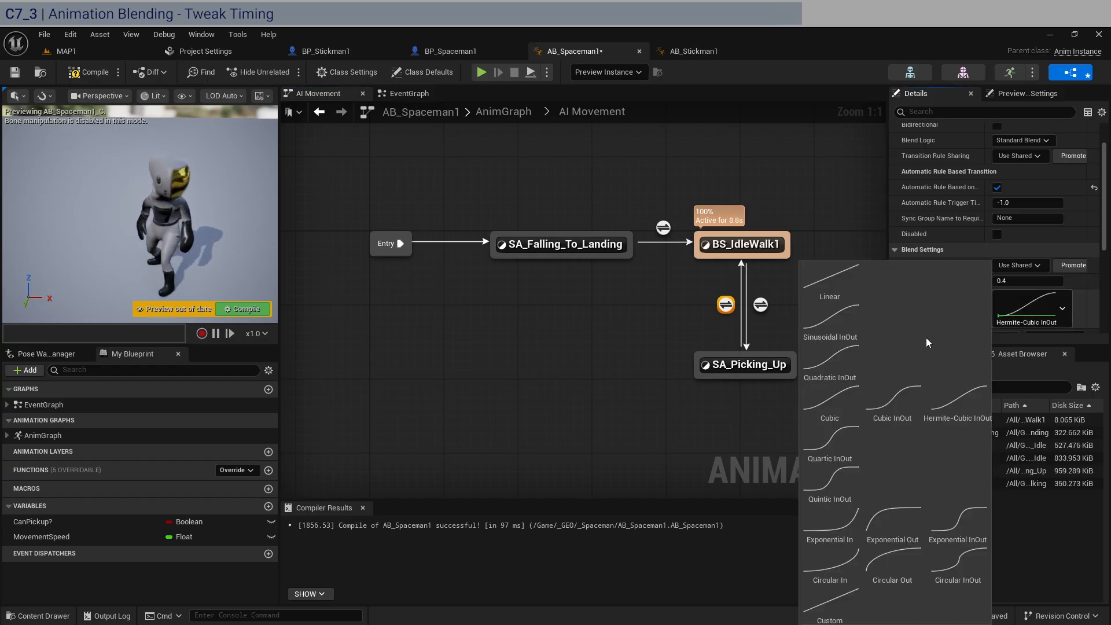
click(839, 409)
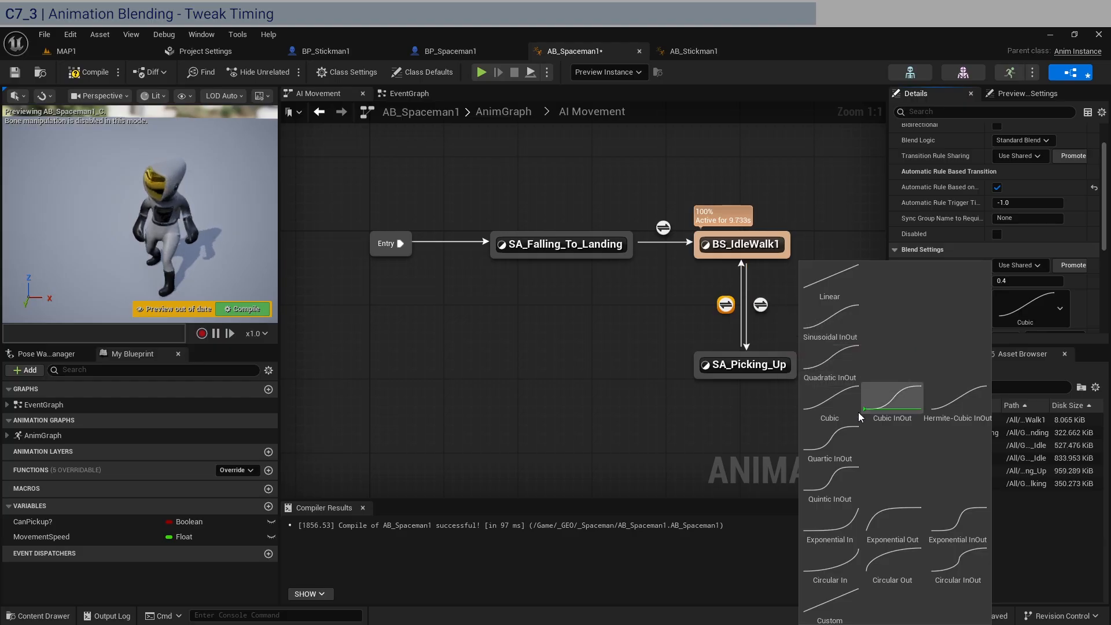
click(762, 304)
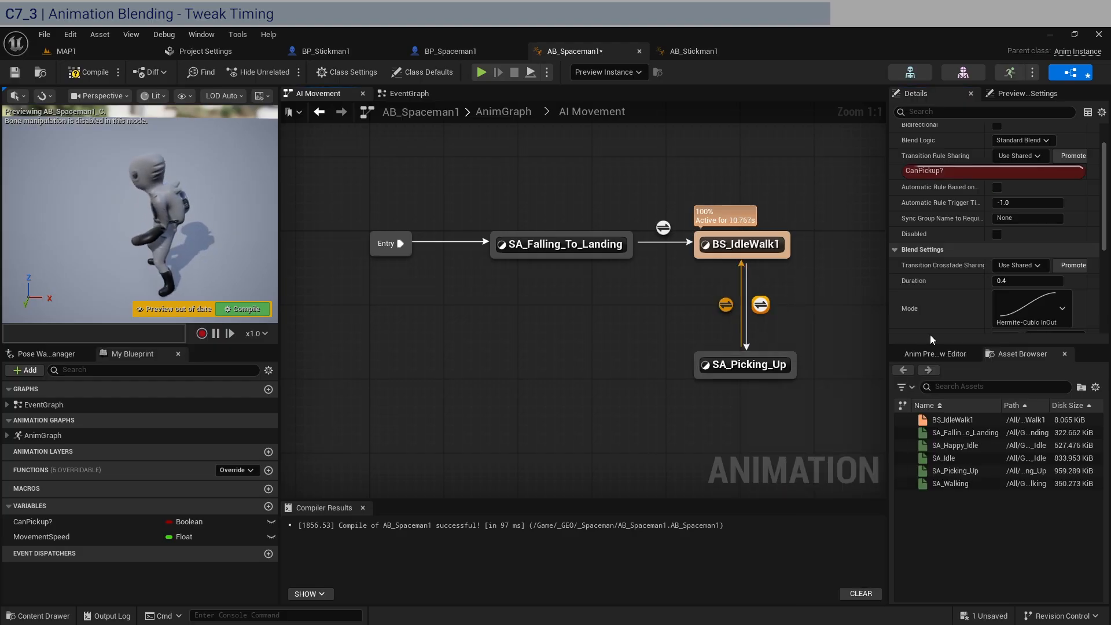
click(1063, 309)
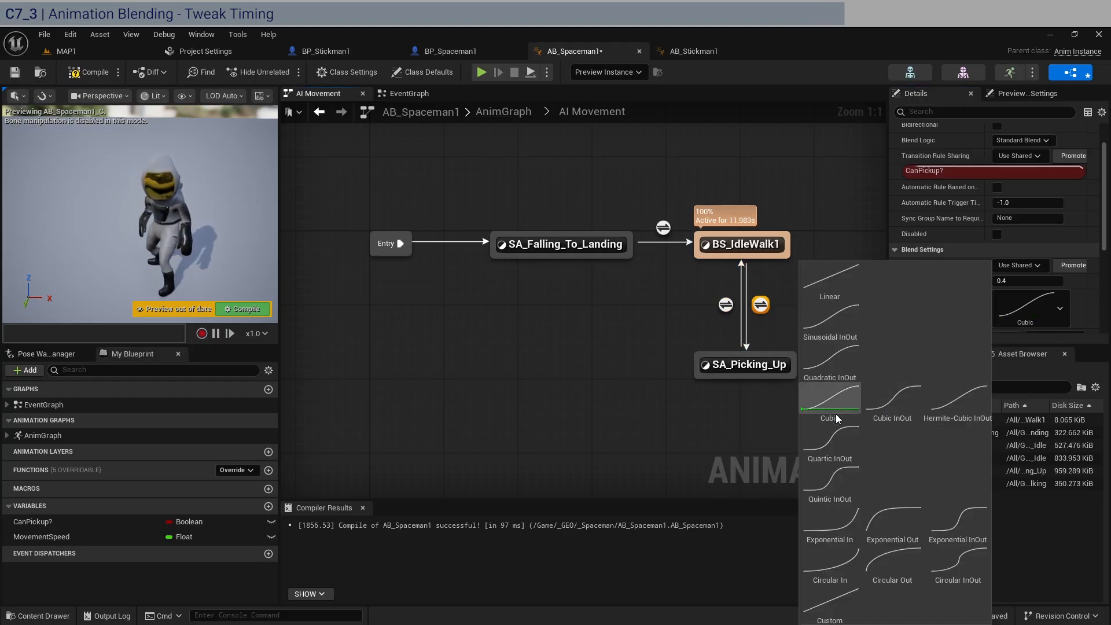
click(612, 427)
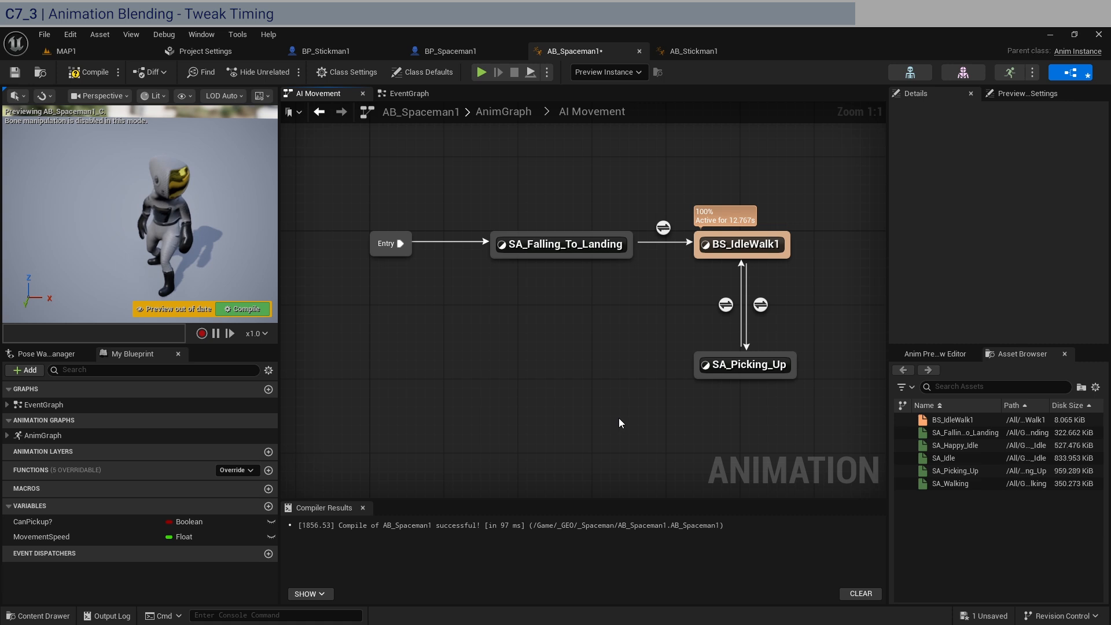
click(77, 76)
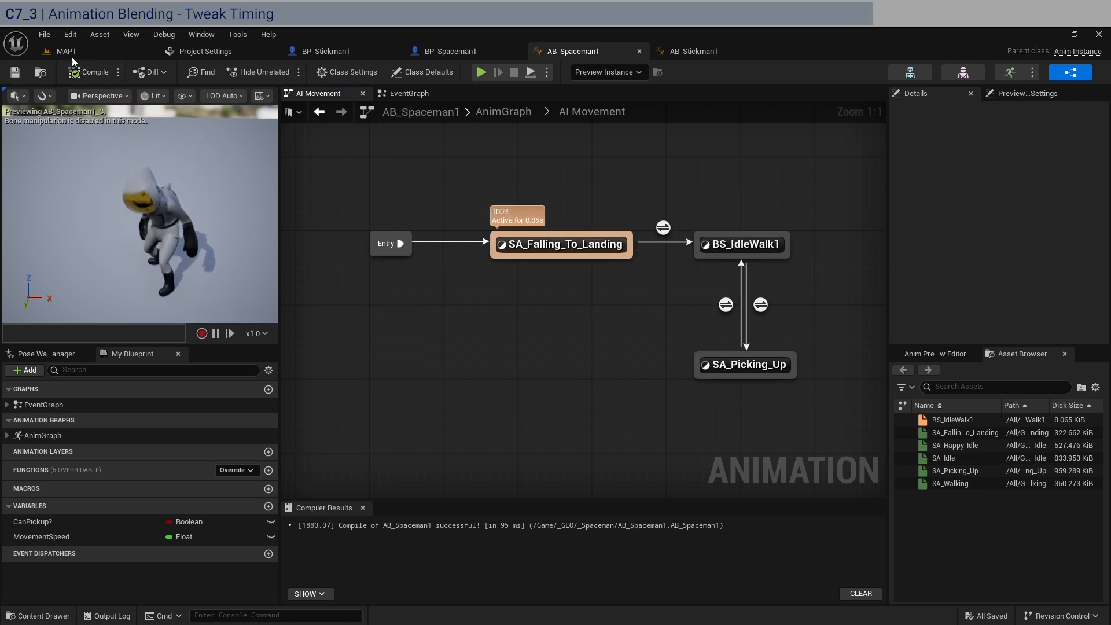
Examine the rotation rate in the Character Movement component of BP_Stickman1
click(323, 49)
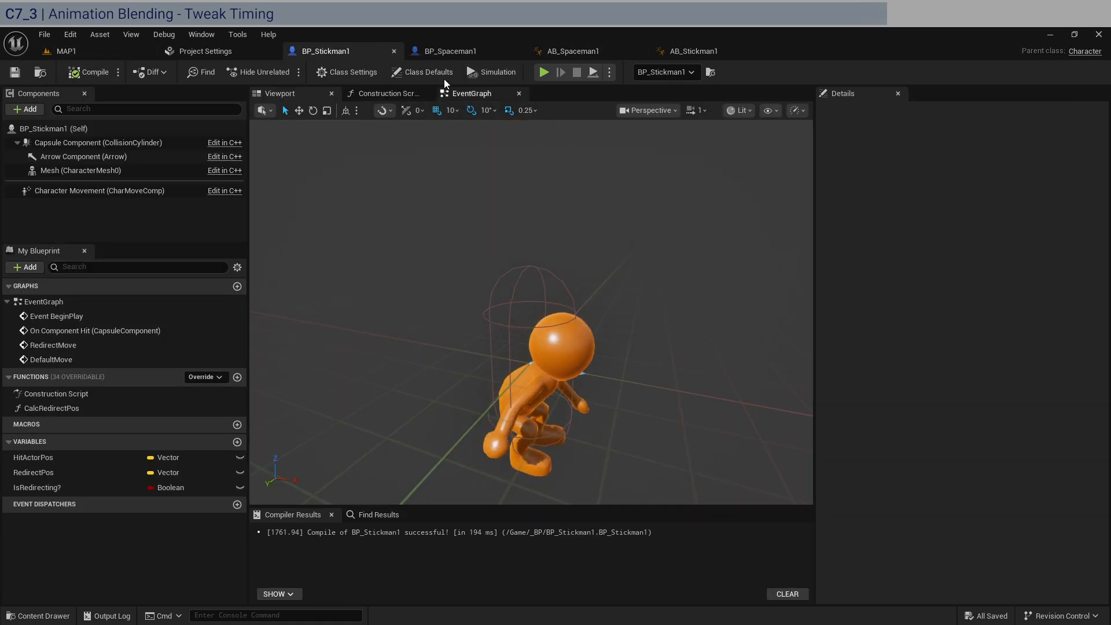
click(478, 92)
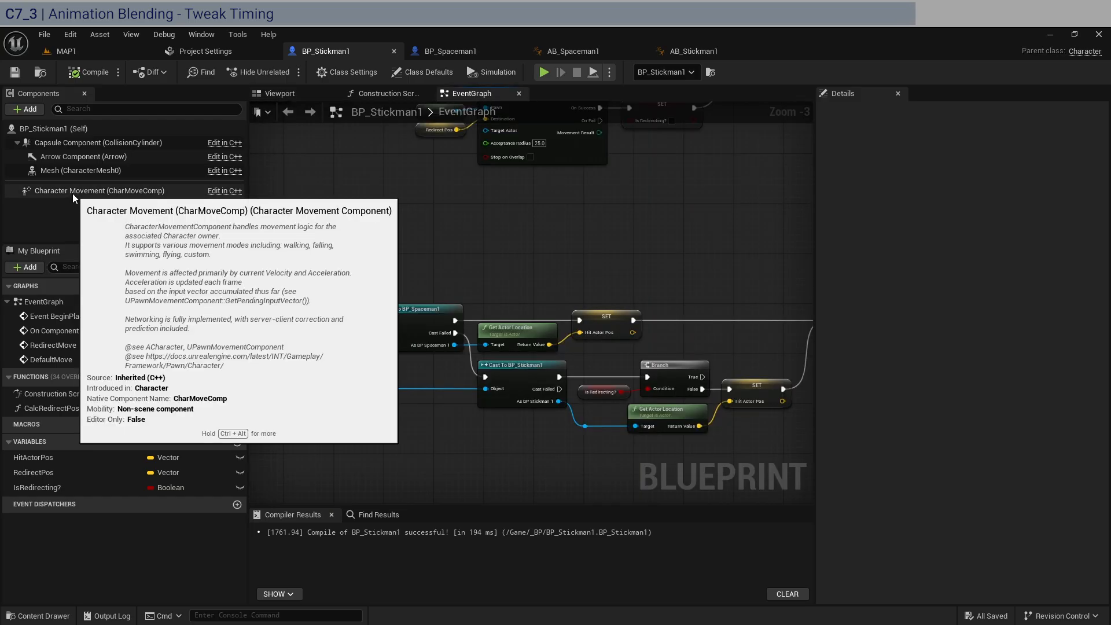
click(75, 191)
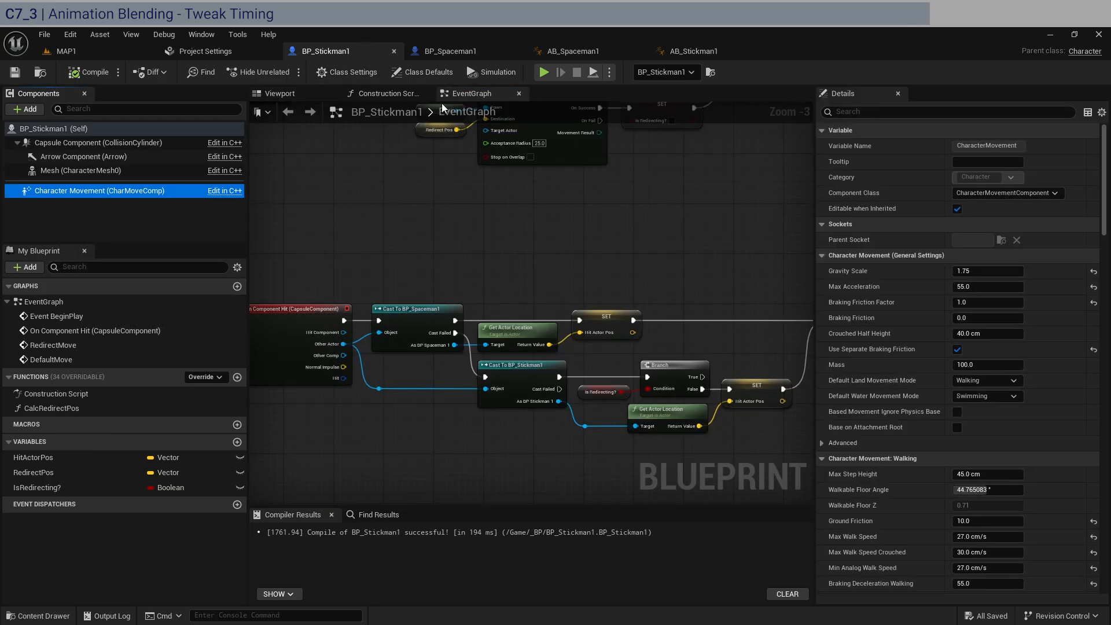
scroll(921, 402, down, 15)
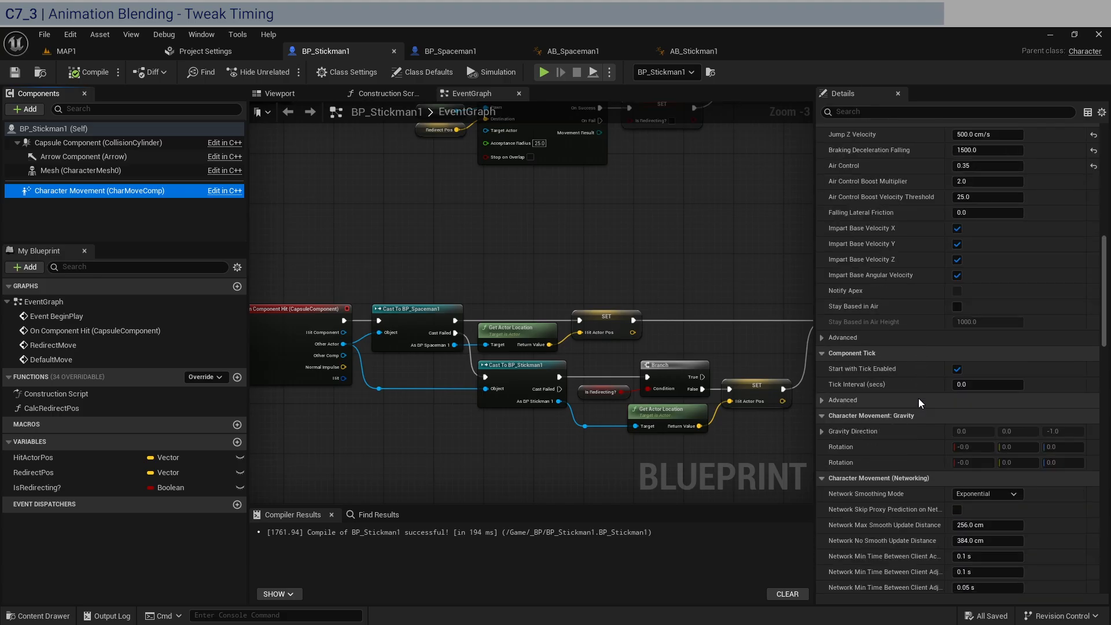
scroll(919, 398, down, 10)
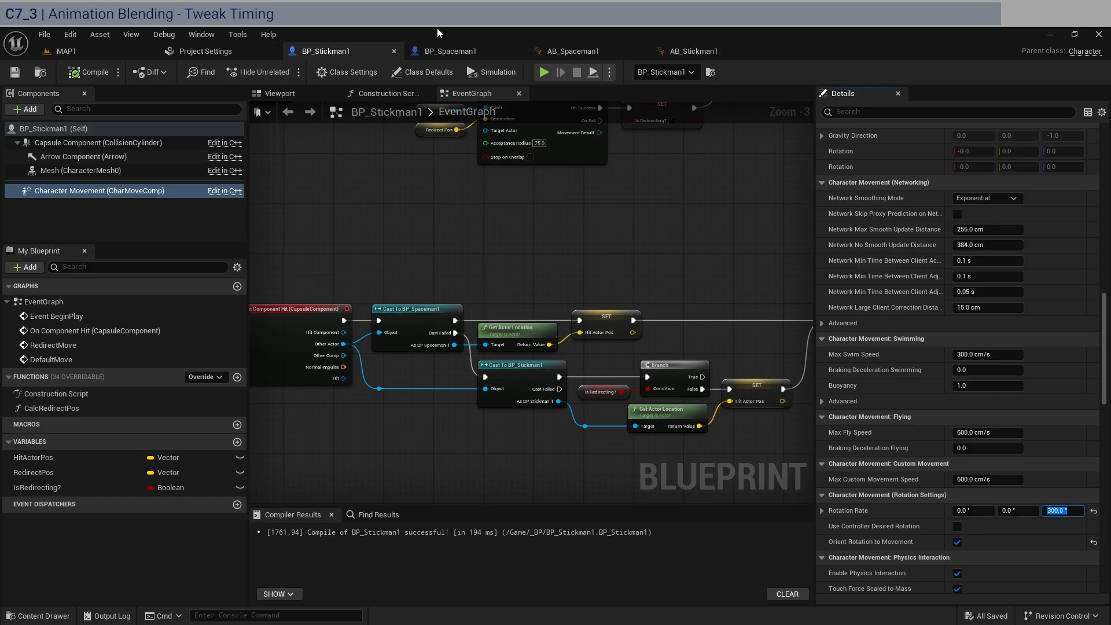
Set the Z rotation rate of BP_Spaceman1's Character Movement component to 400°, and compile and save the blueprint
click(465, 53)
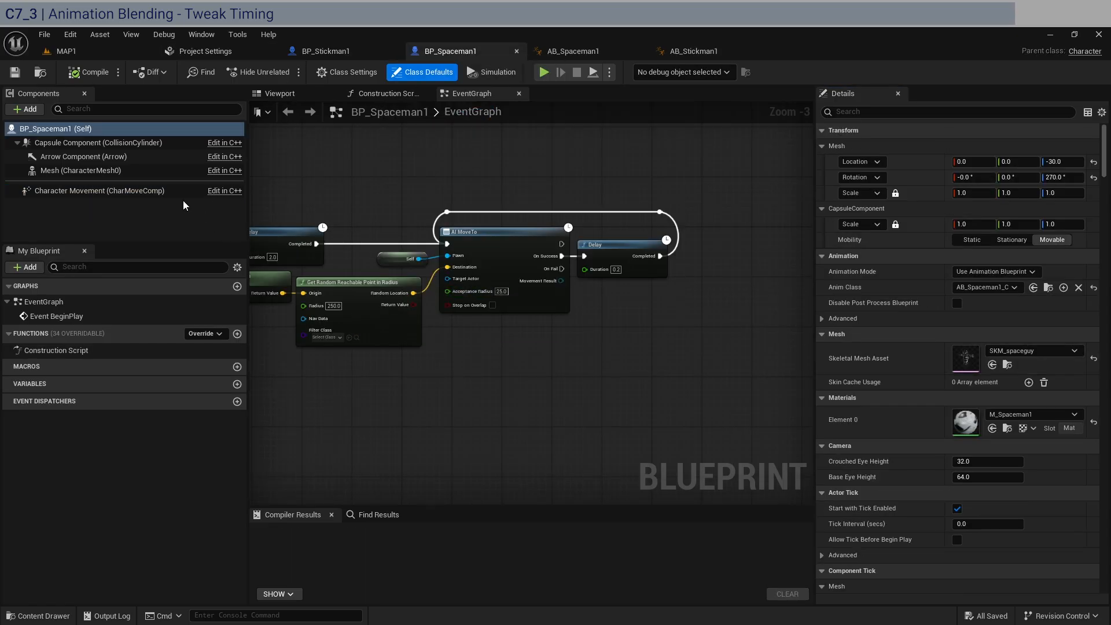
click(149, 195)
scroll(926, 452, down, 12)
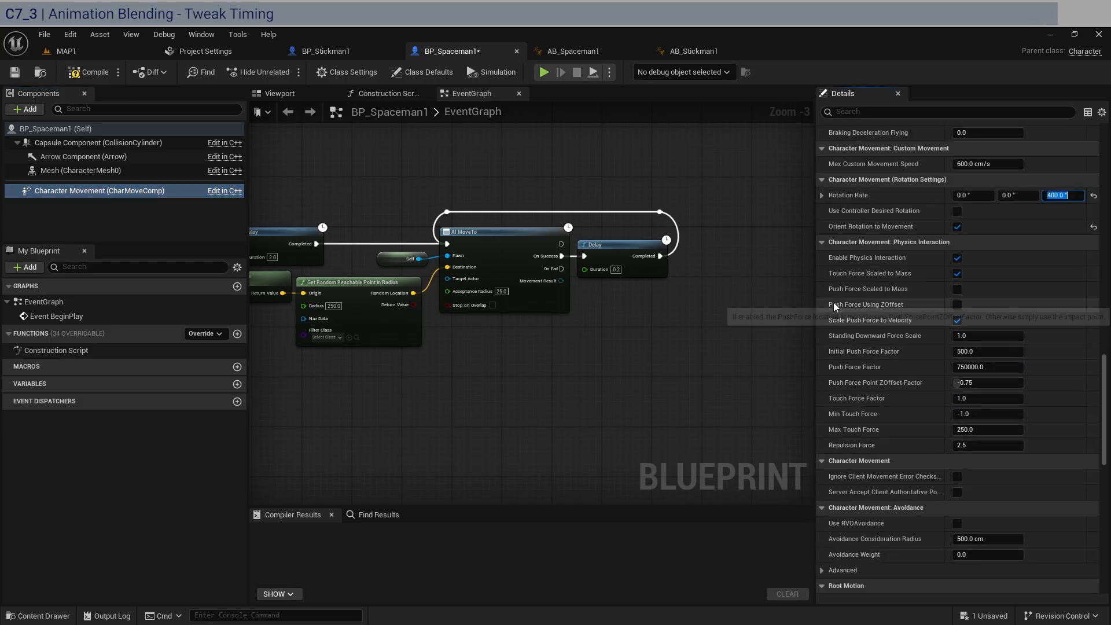
scroll(834, 302, up, 1)
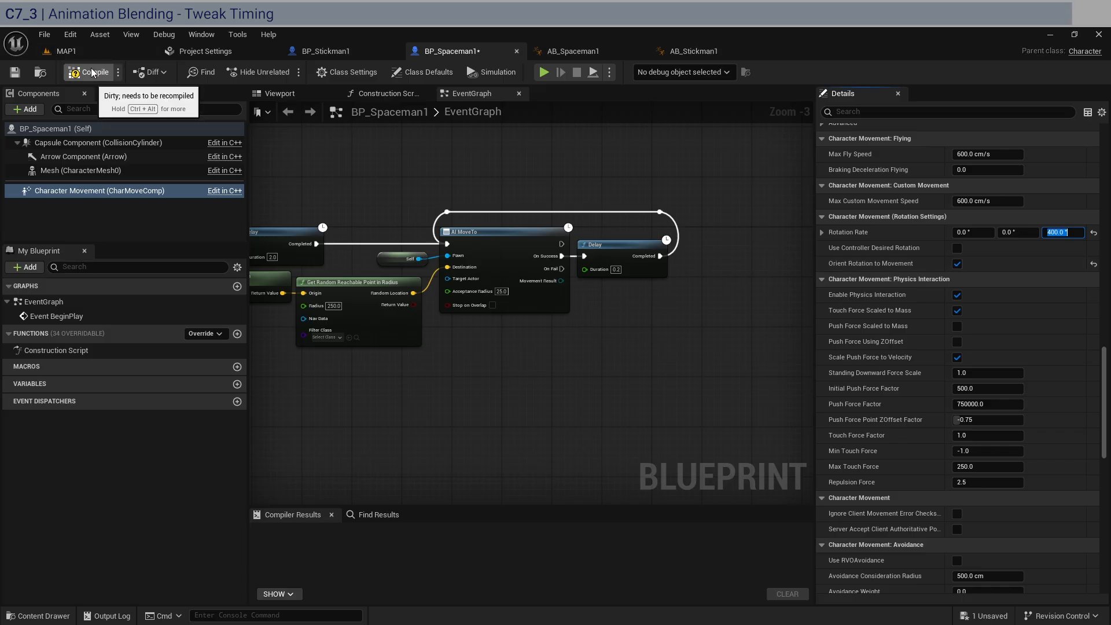
click(19, 75)
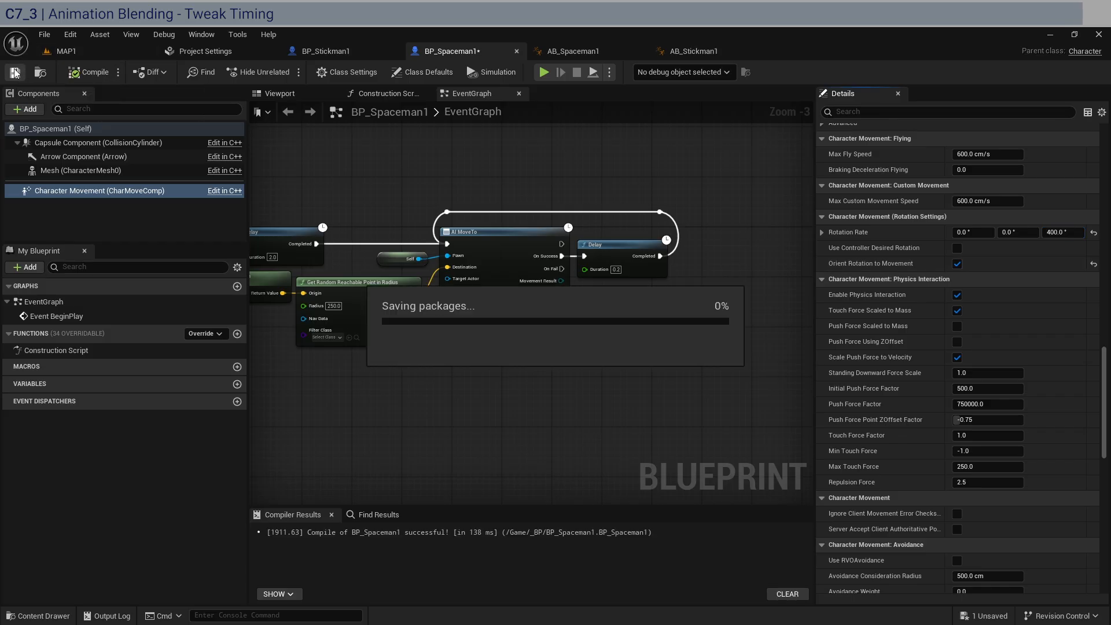
Return to the MAP1 level and open the _BP content folder
click(66, 53)
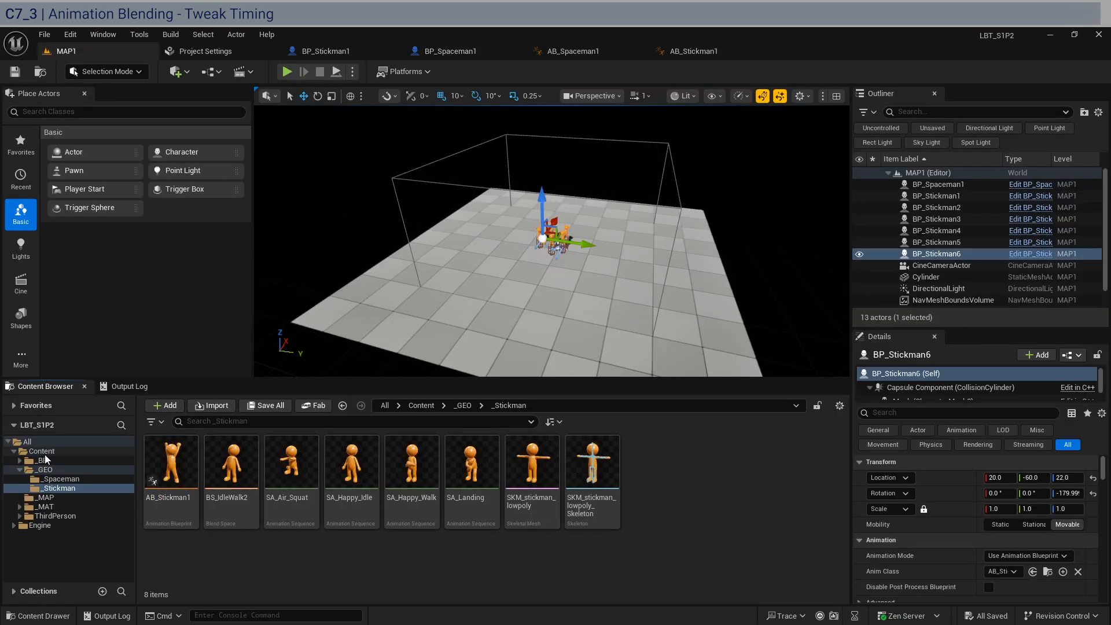
click(46, 461)
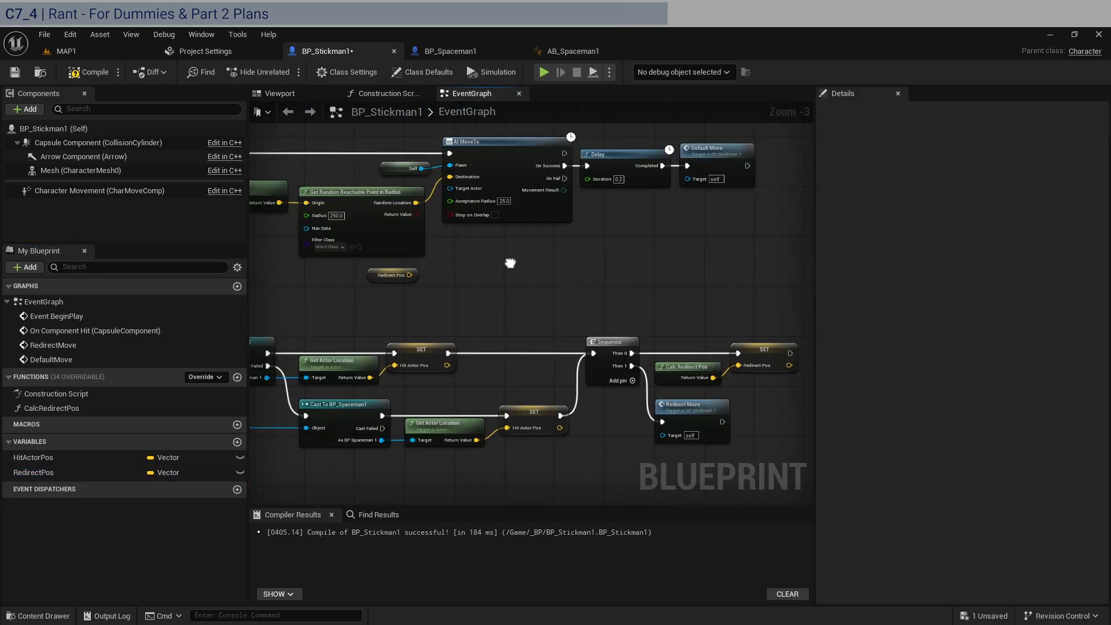
drag(320, 296, 731, 317)
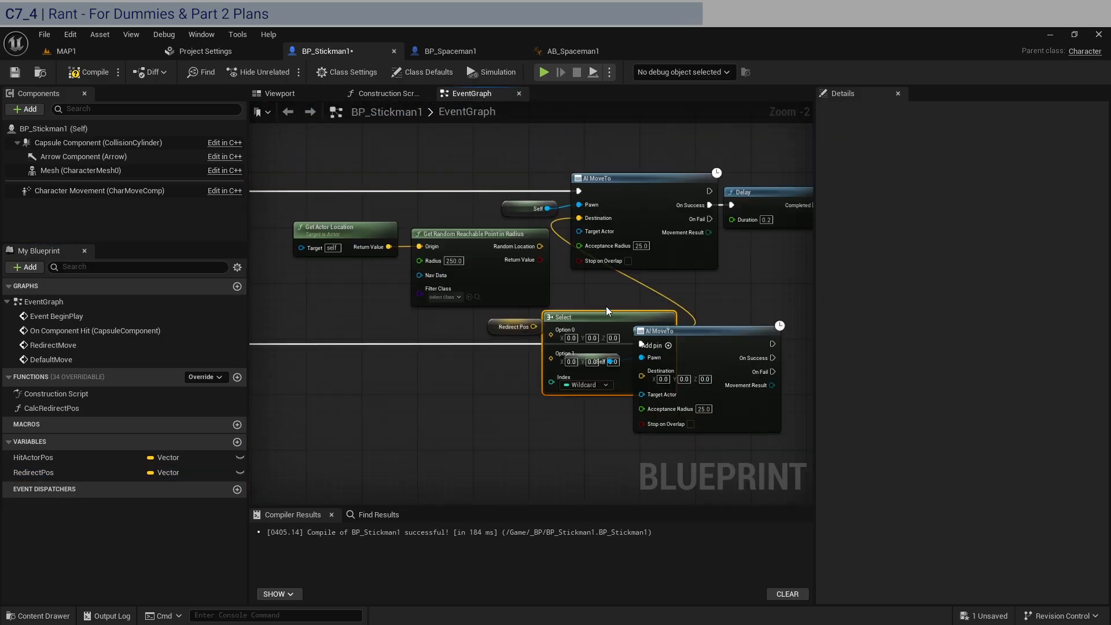
click(591, 382)
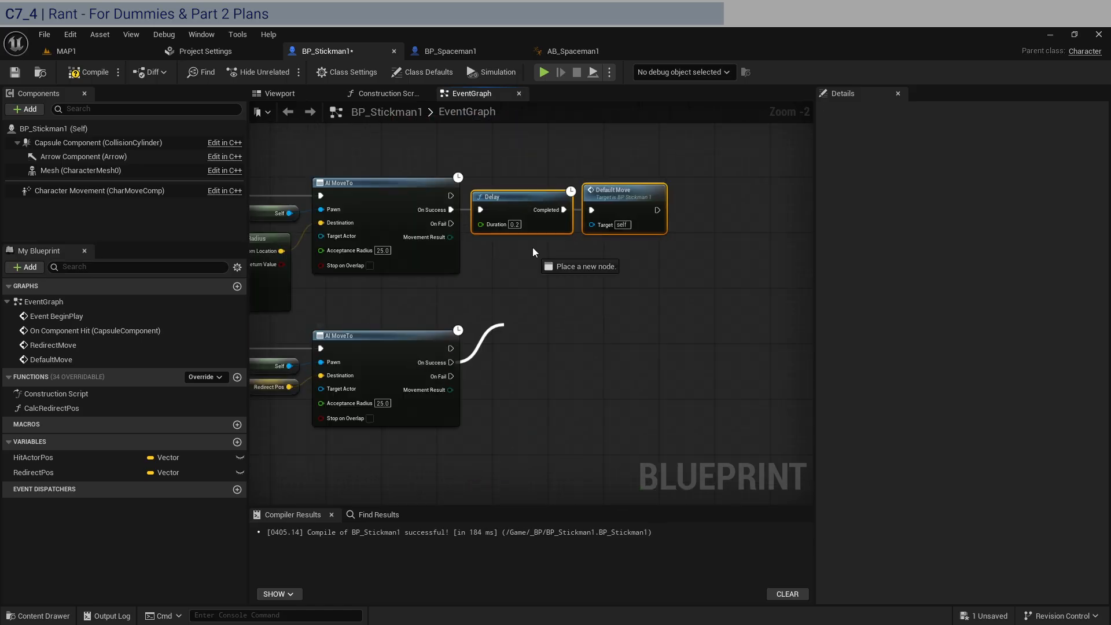